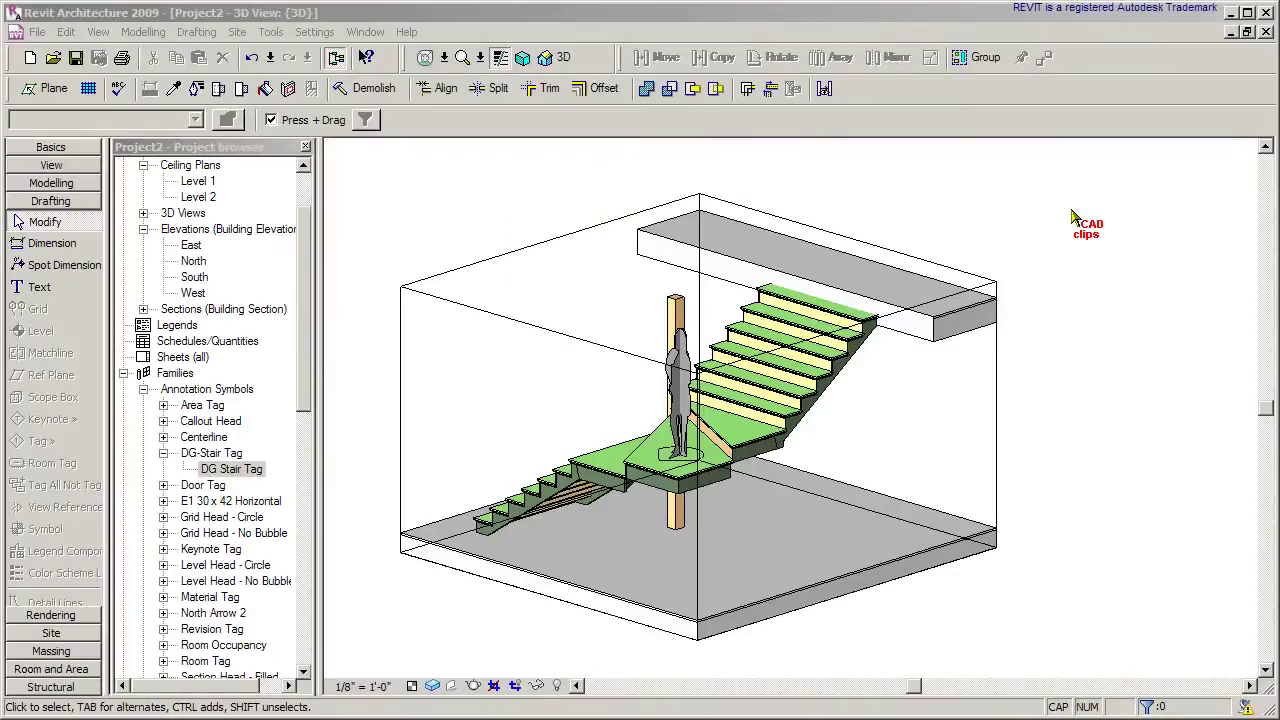
- Select the winder stair in the 3D view, then clear the selection
left_click(543, 20)
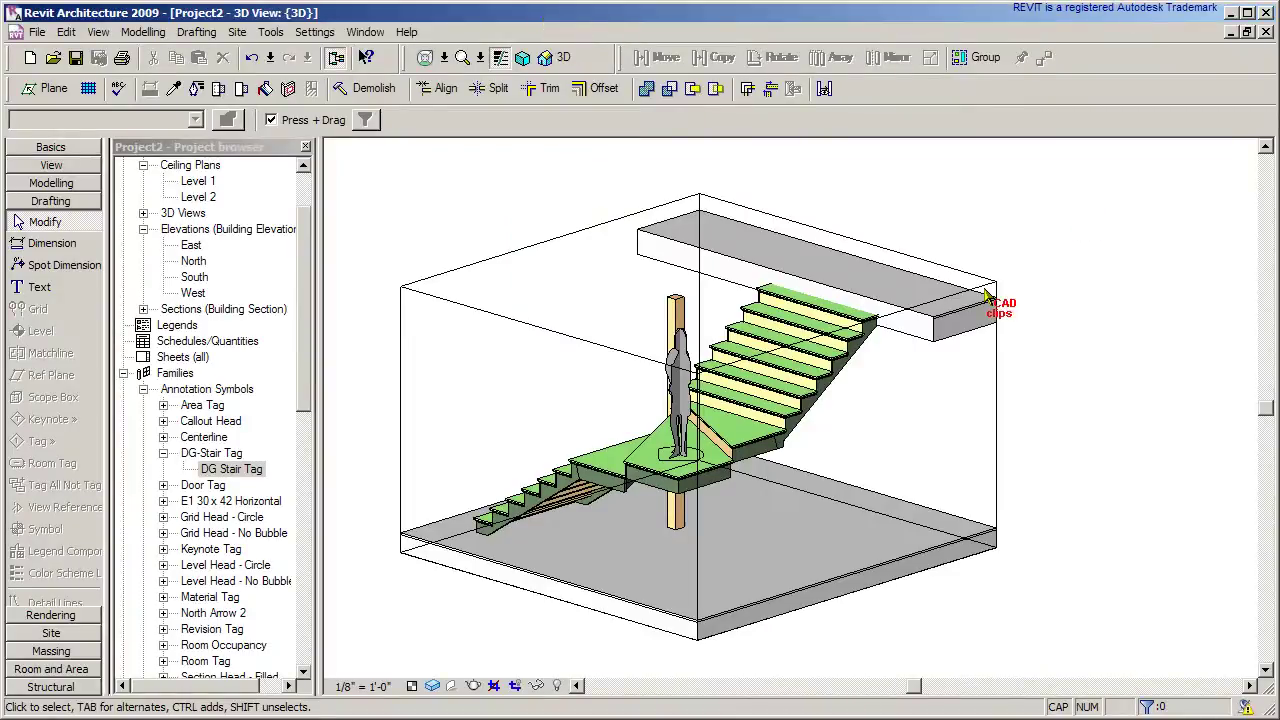
scroll(858, 387, "up", 2)
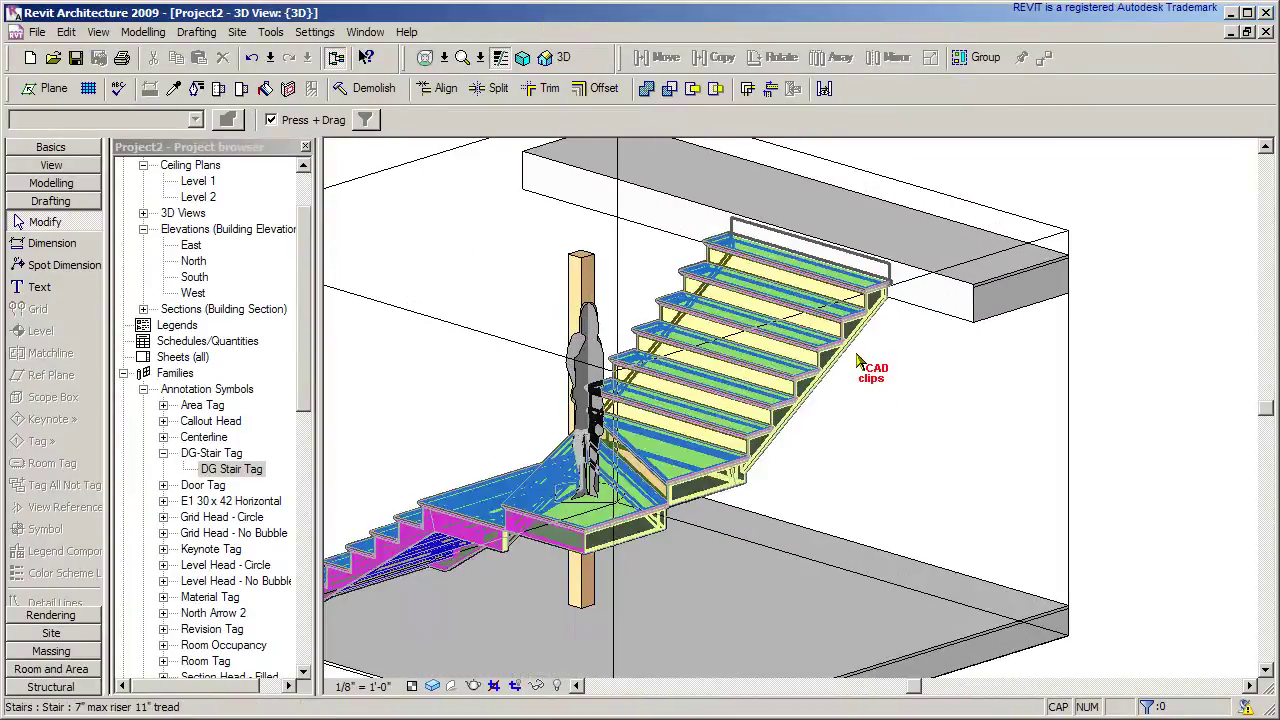
left_click(852, 342)
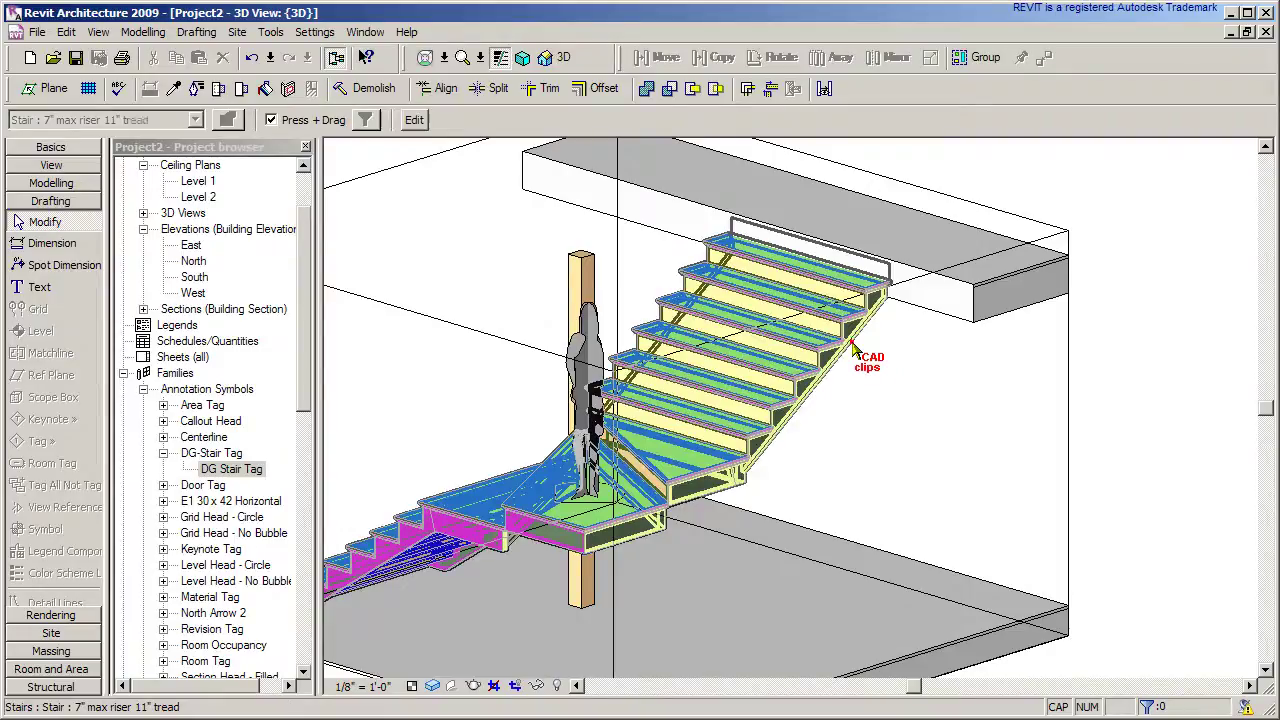
left_click(952, 434)
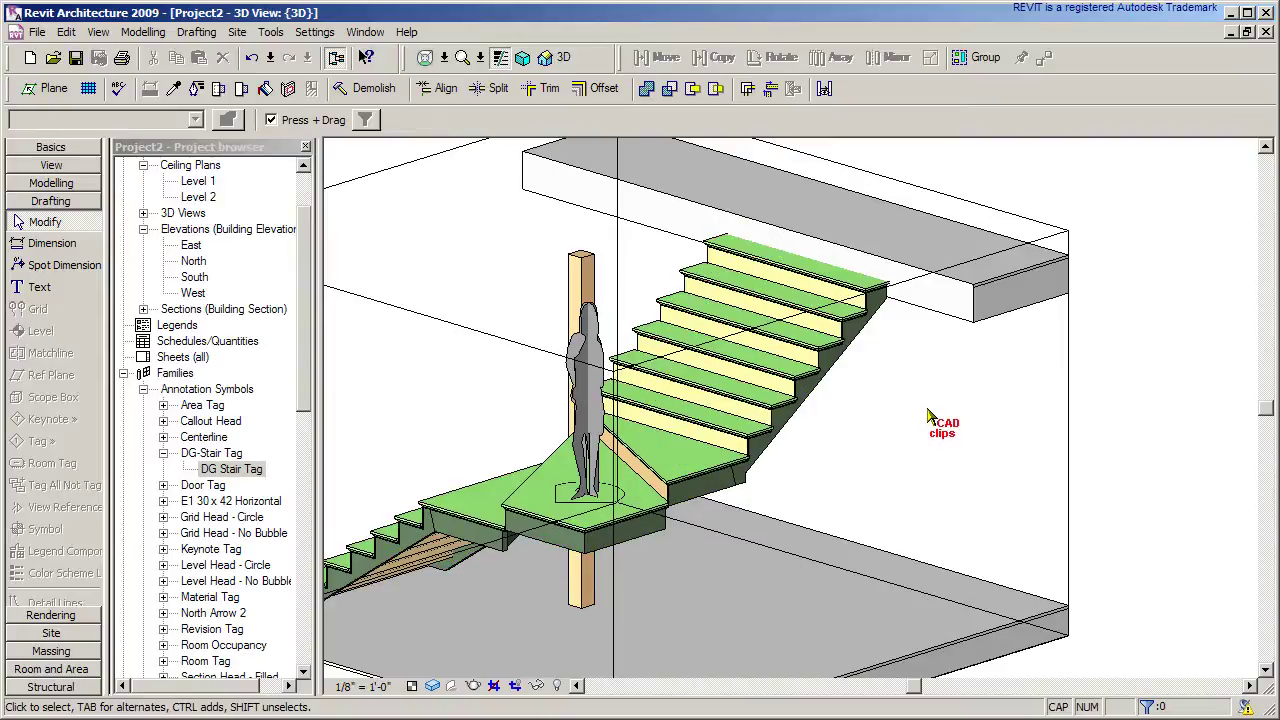
left_click(880, 314)
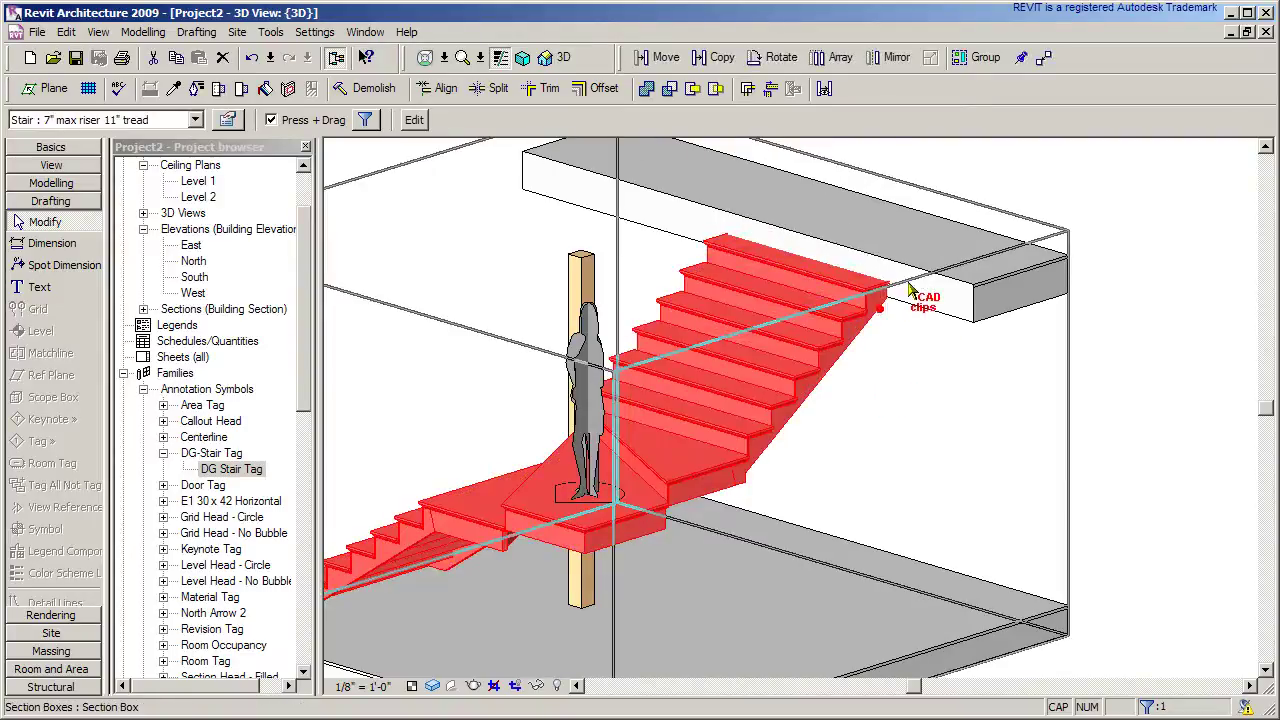
middle_click_drag(924, 405, 923, 402, "shift")
scroll(928, 405, "down", 2)
left_click(958, 403)
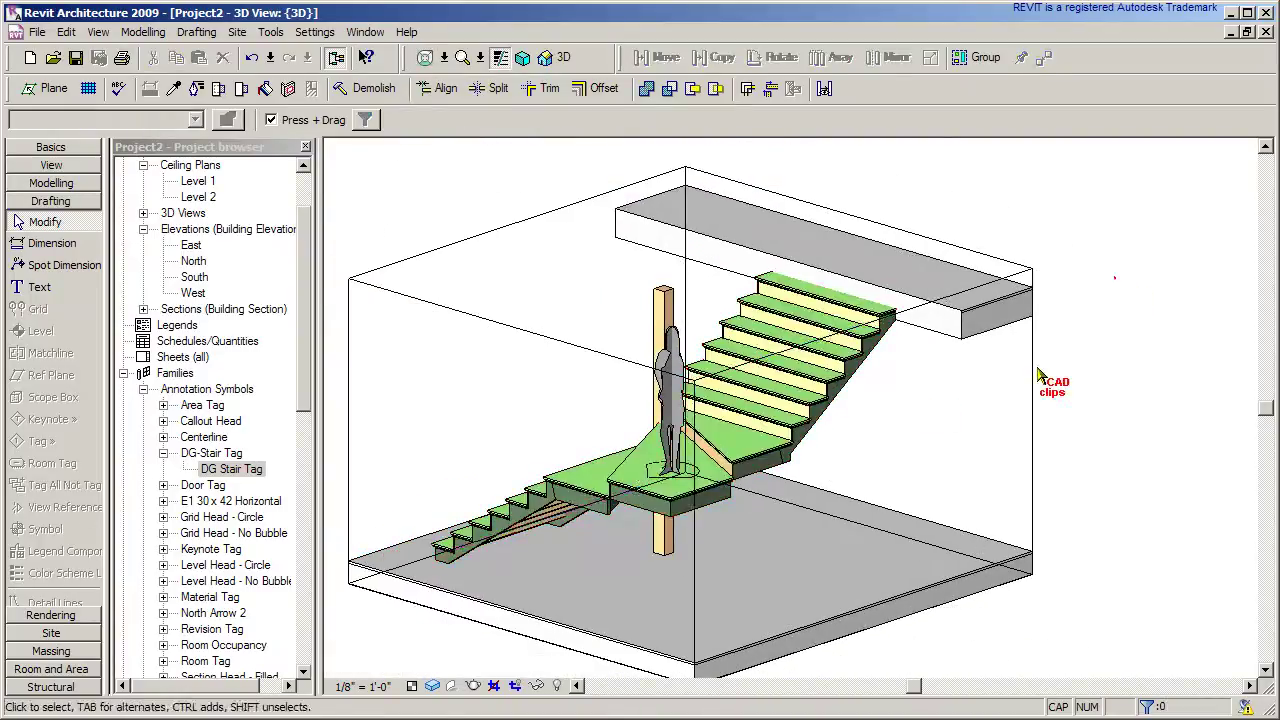
- Pull the section box side in to trim the upper slab at the top tread, and orbit toward the upper flight
left_click(1034, 390)
left_click_drag(864, 477, 788, 449)
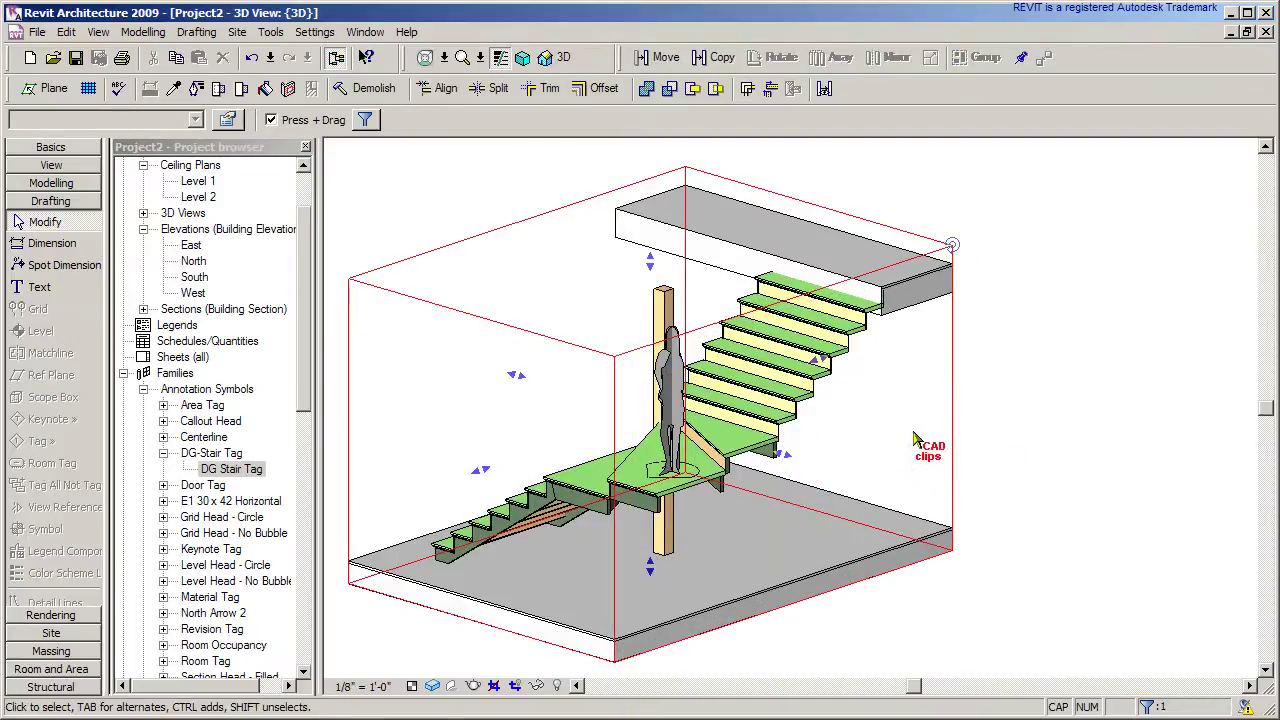
scroll(912, 440, "up", 6)
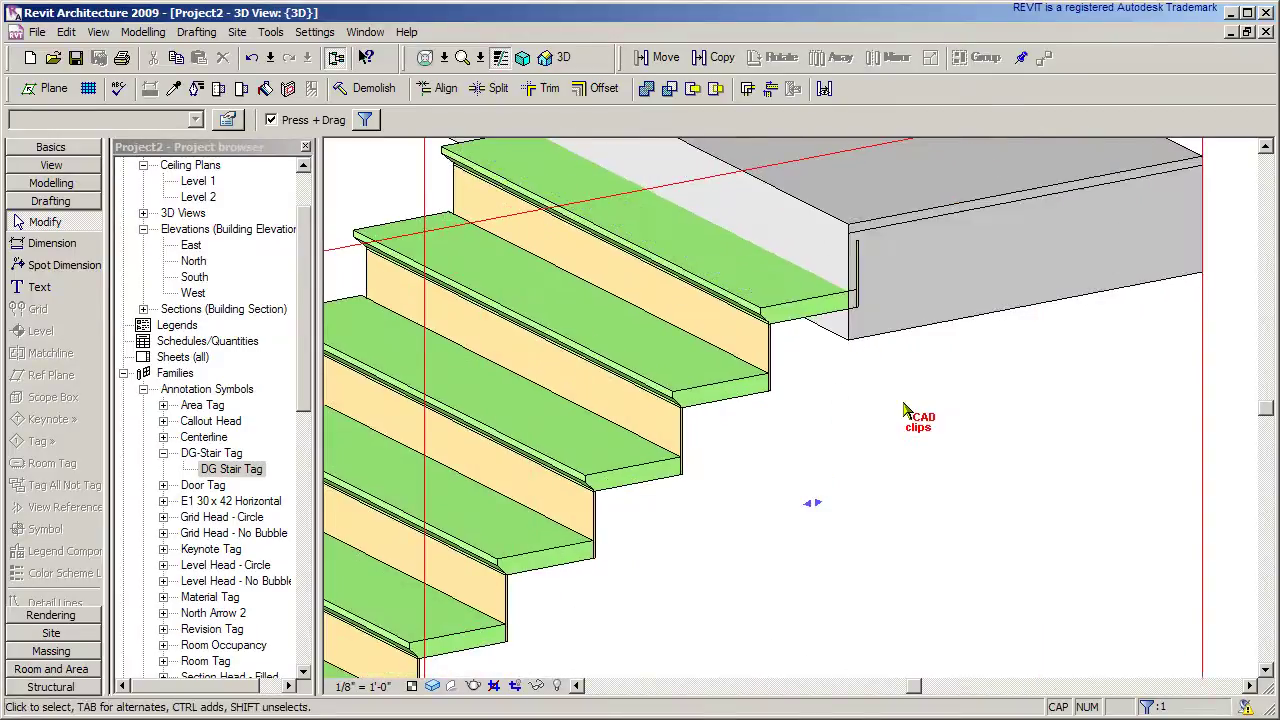
middle_click_drag(890, 415, 876, 480, "shift")
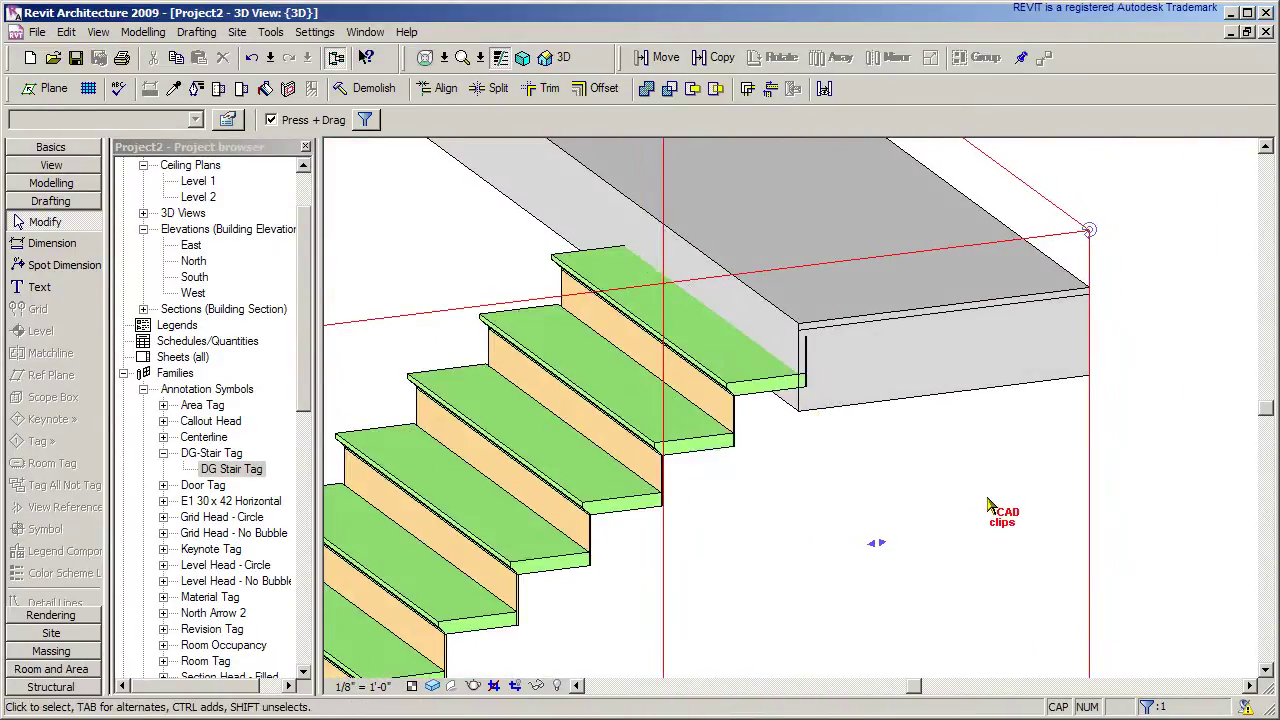
- Open the Level 2 ceiling plan, then the Level 2 floor plan showing the whole stair
double_click(203, 199)
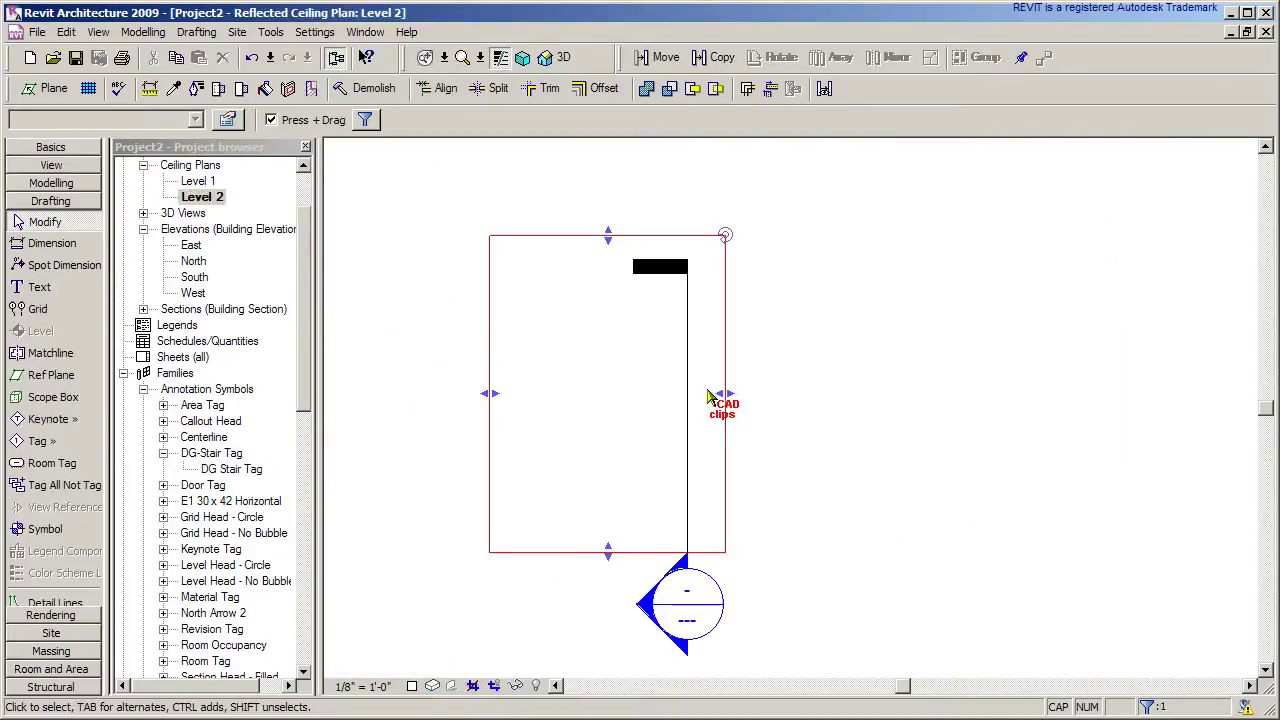
left_click(395, 245)
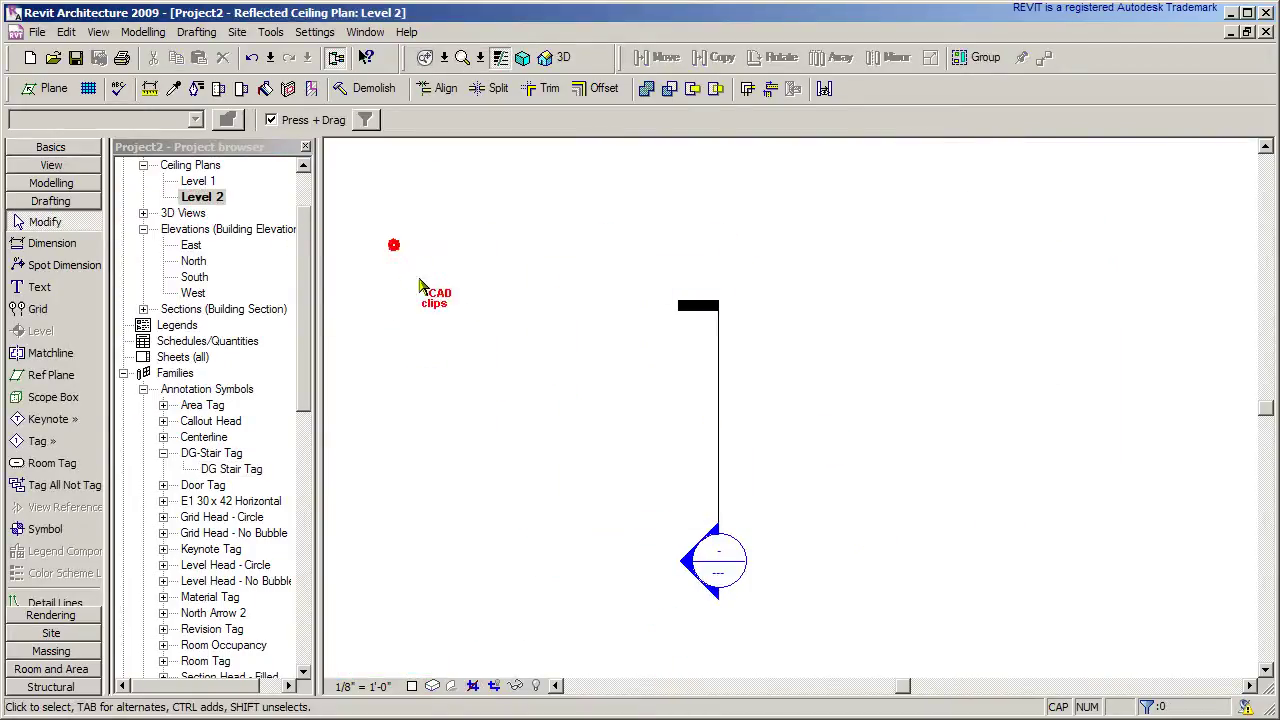
scroll(306, 198, "up", 2)
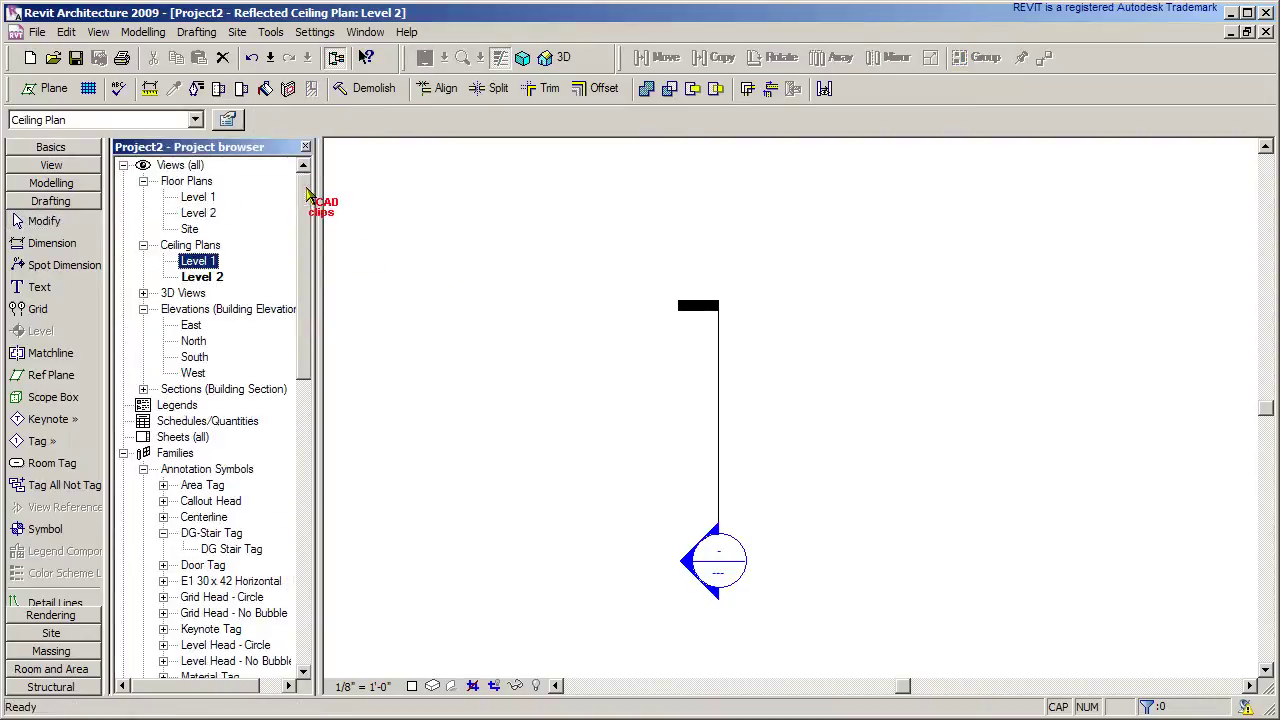
double_click(202, 213)
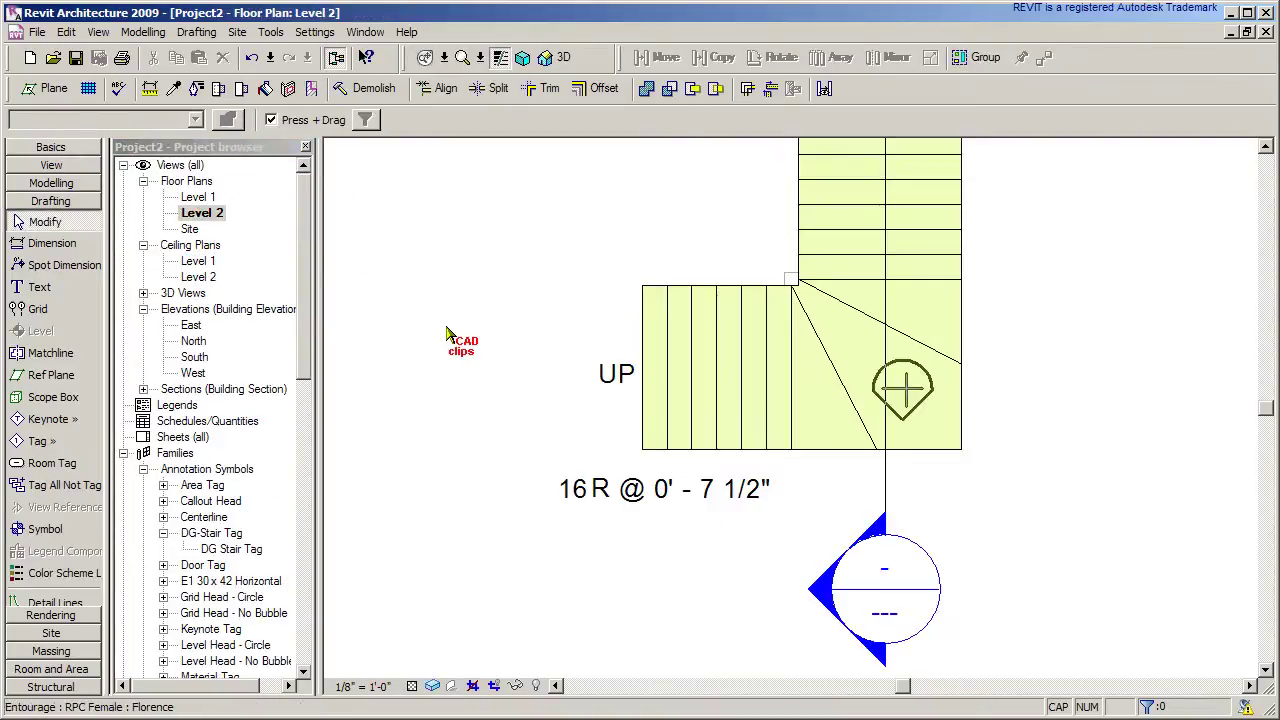
mouse_move(880, 375)
middle_mouse_down()
mouse_move(872, 538)
mouse_move(856, 557)
middle_mouse_up()
scroll(952, 514, "down", 1)
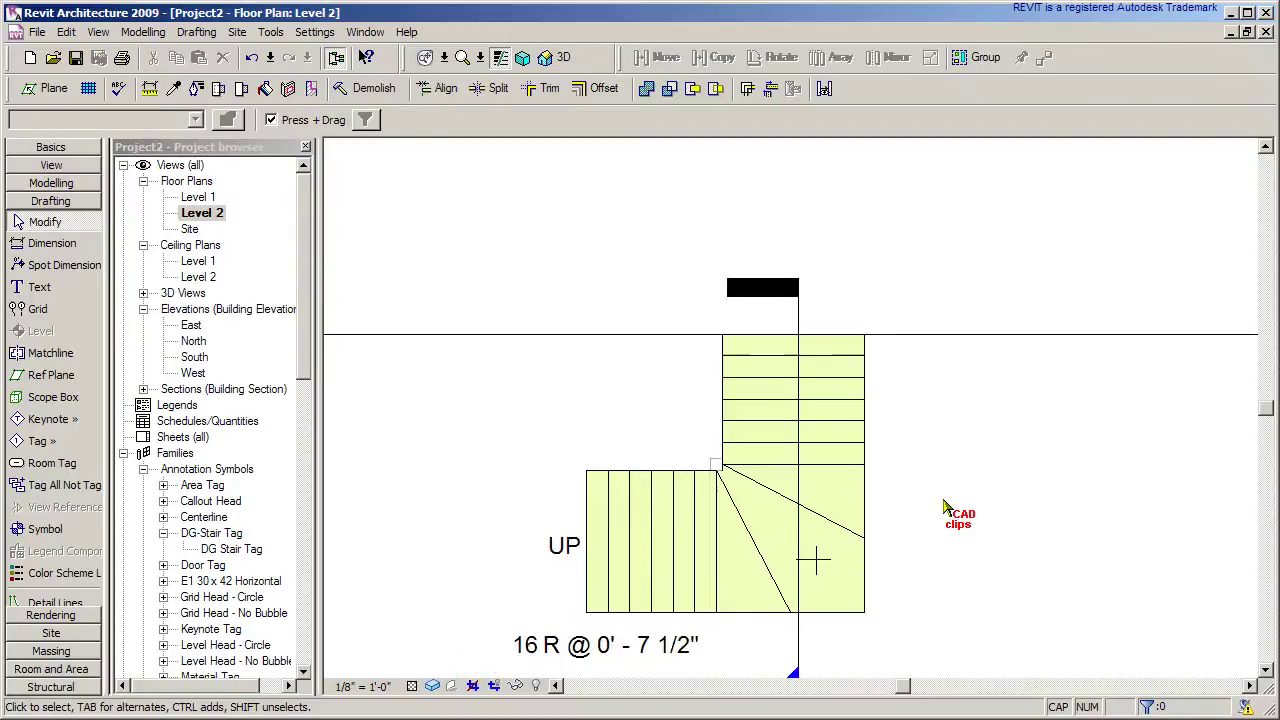
- Open the stair's sketch to check the 16 R @ 0' - 7 1/2" riser count, then finish it unchanged
left_click(857, 400)
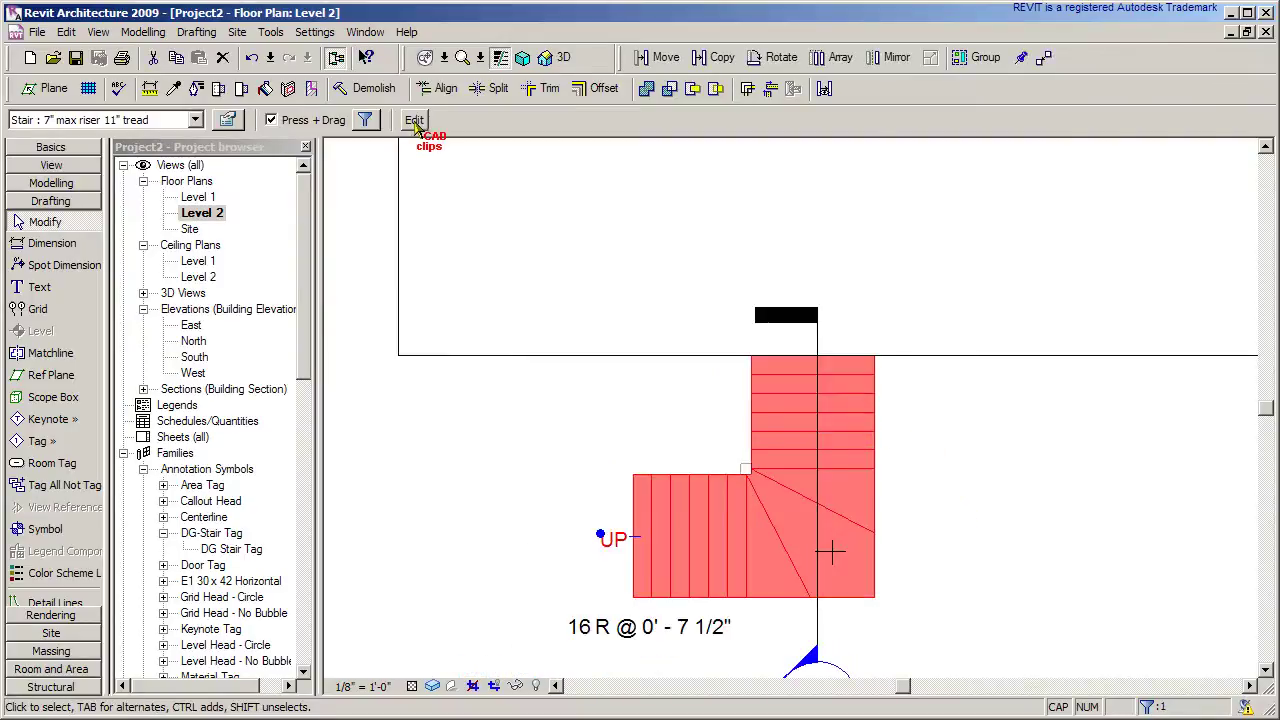
left_click(414, 120)
scroll(846, 380, "up", 3)
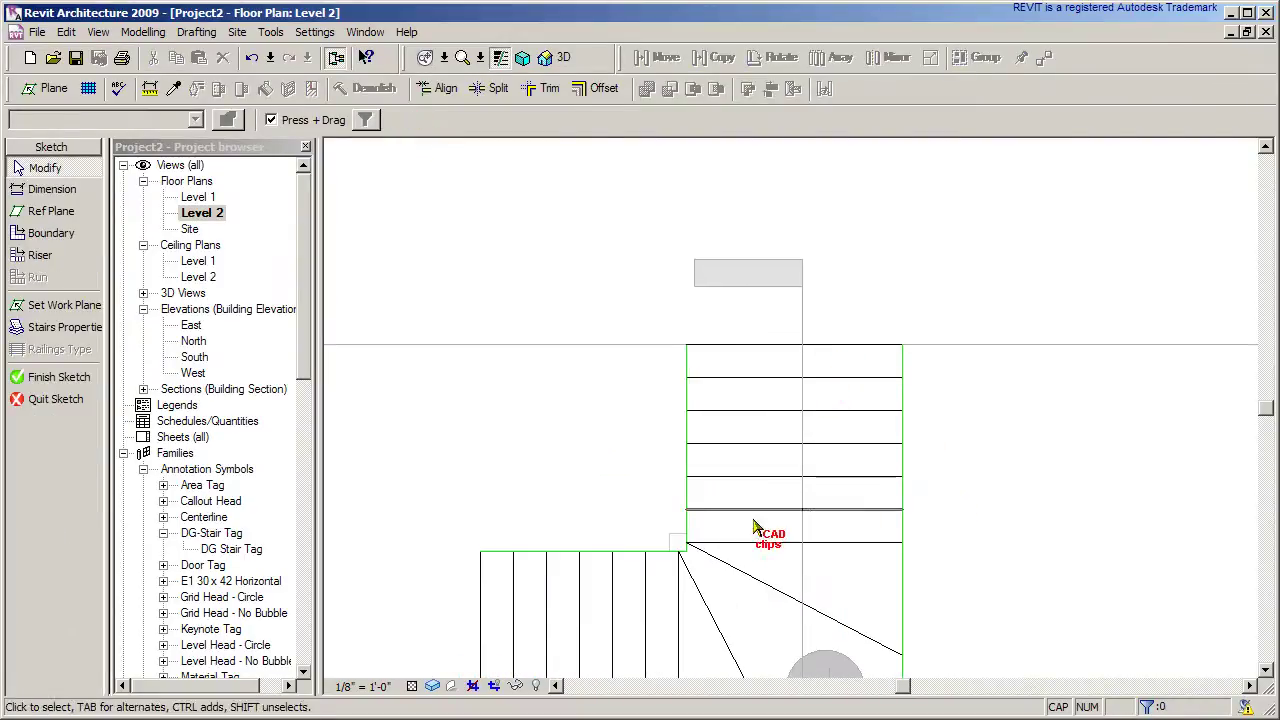
scroll(680, 551, "down", 1)
mouse_move(680, 551)
middle_mouse_down()
mouse_move(689, 443)
mouse_move(678, 437)
middle_mouse_up()
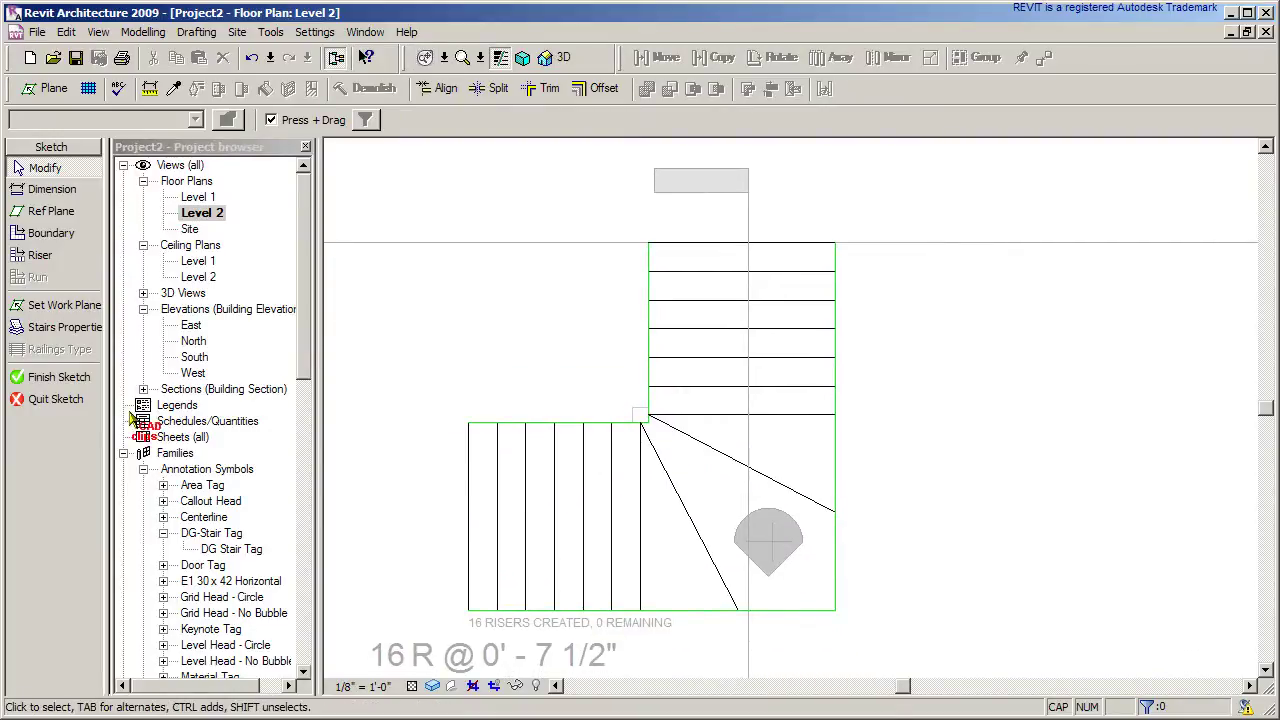
left_click(84, 384)
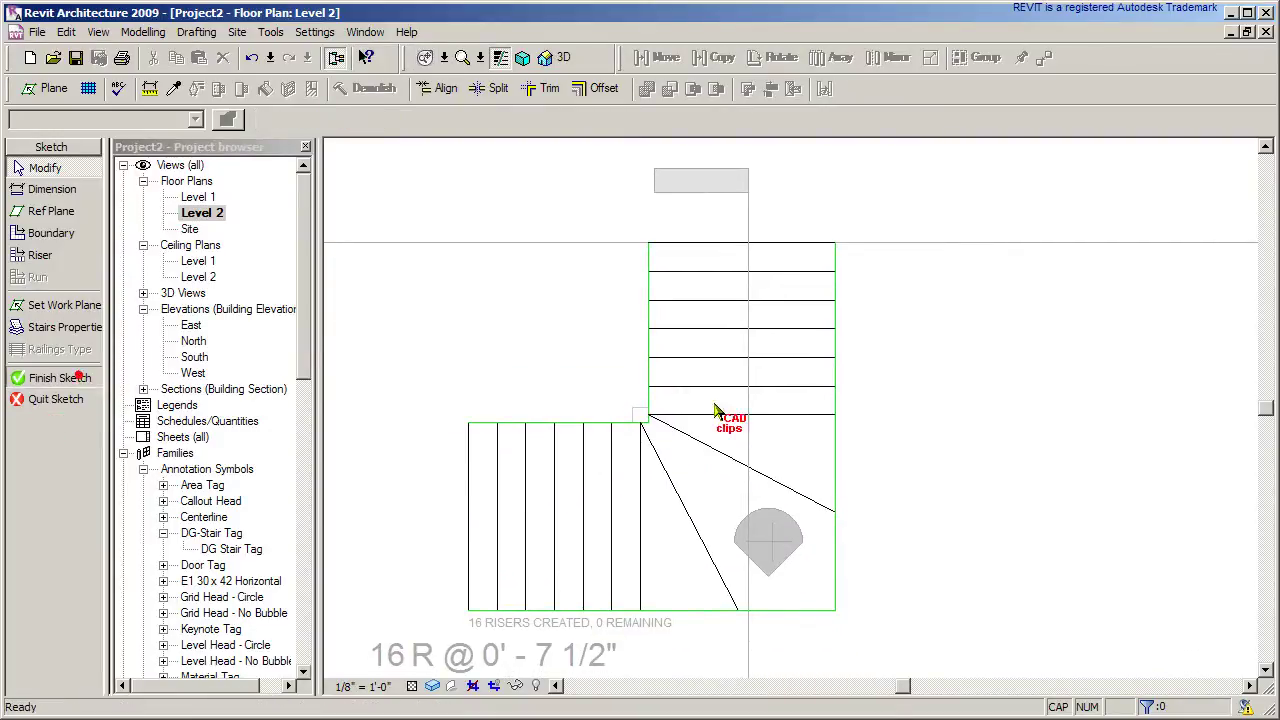
scroll(894, 366, "down", 1)
mouse_move(894, 366)
middle_mouse_down()
mouse_move(860, 413)
mouse_move(858, 370)
middle_mouse_up()
- Open Section 1 to see the stair in elevation, then switch to the default 3D view
double_click(737, 537)
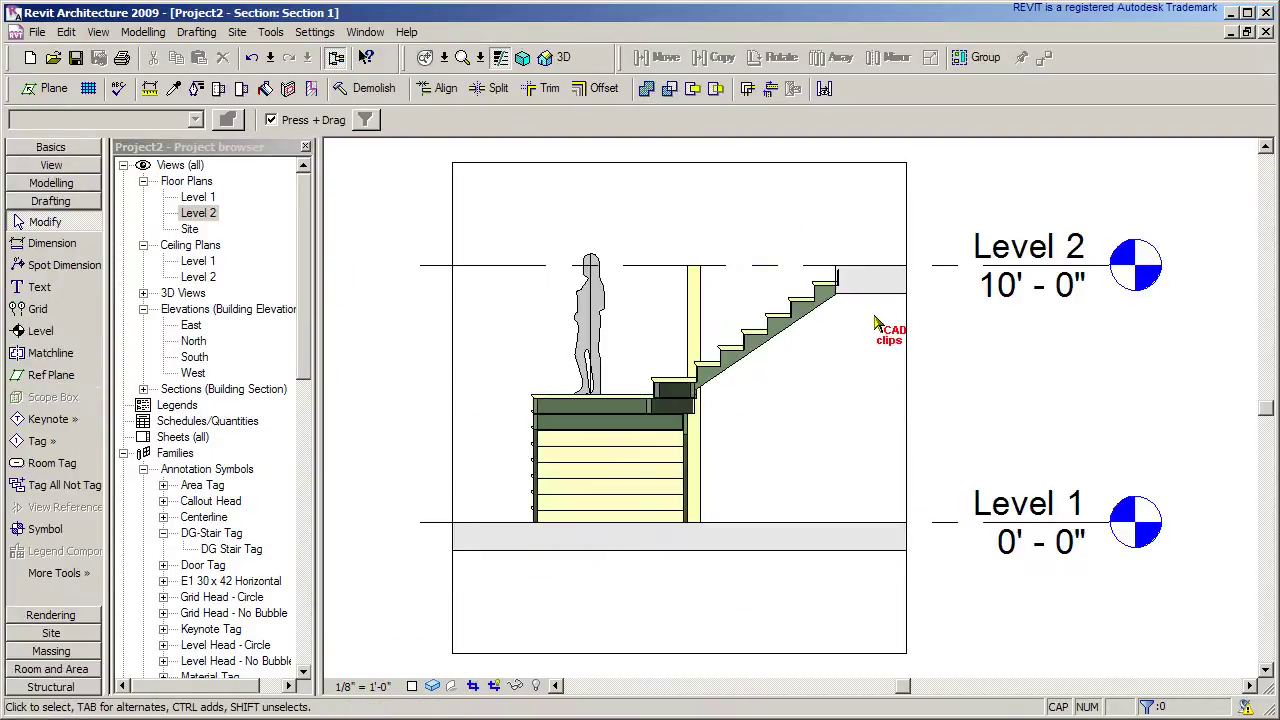
scroll(866, 305, "up", 4)
scroll(806, 190, "down", 2)
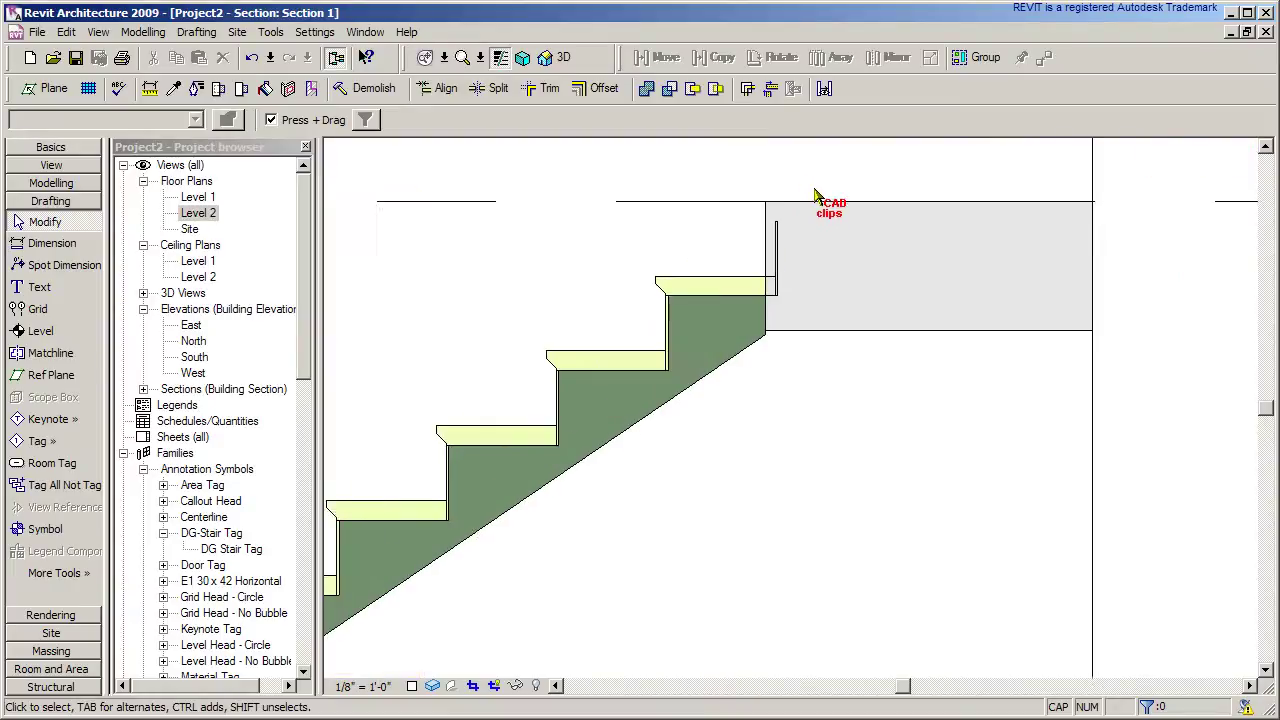
left_click(550, 57)
- Revisit the Level 2 floor plan, return to 3D and orbit the stair to a new angle
scroll(840, 465, "down", 2)
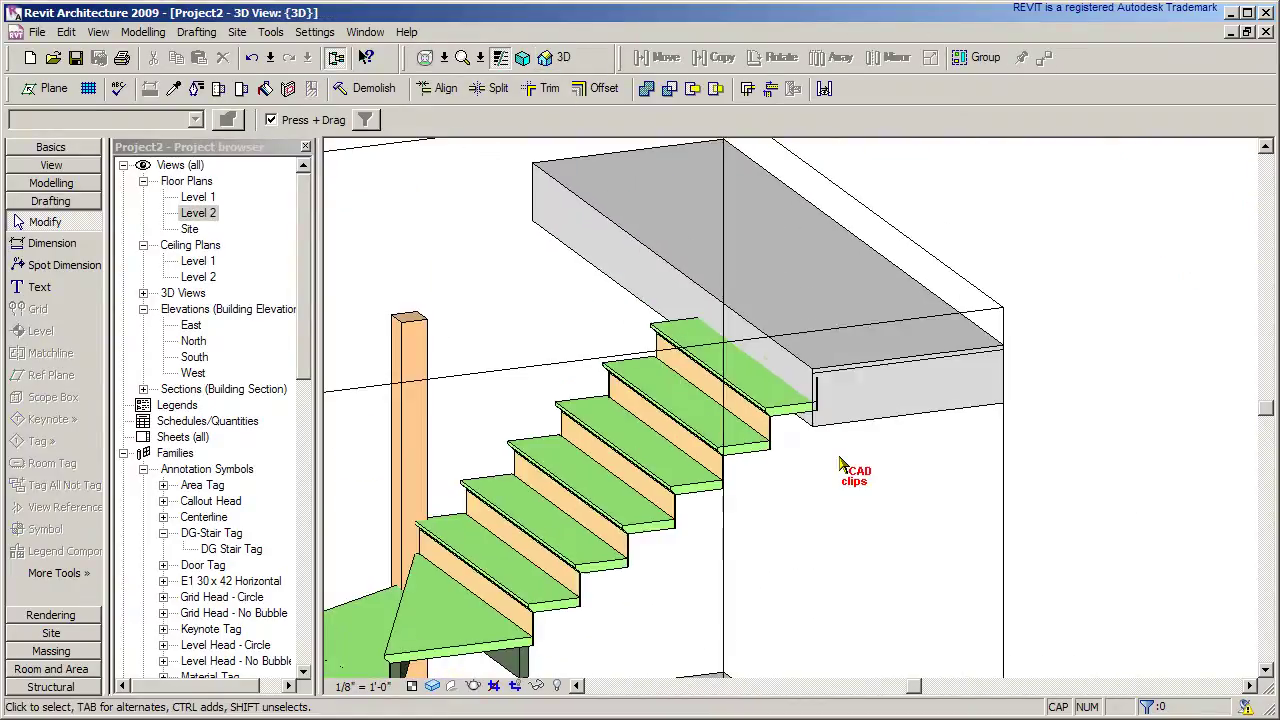
left_click(199, 213)
double_click(203, 214)
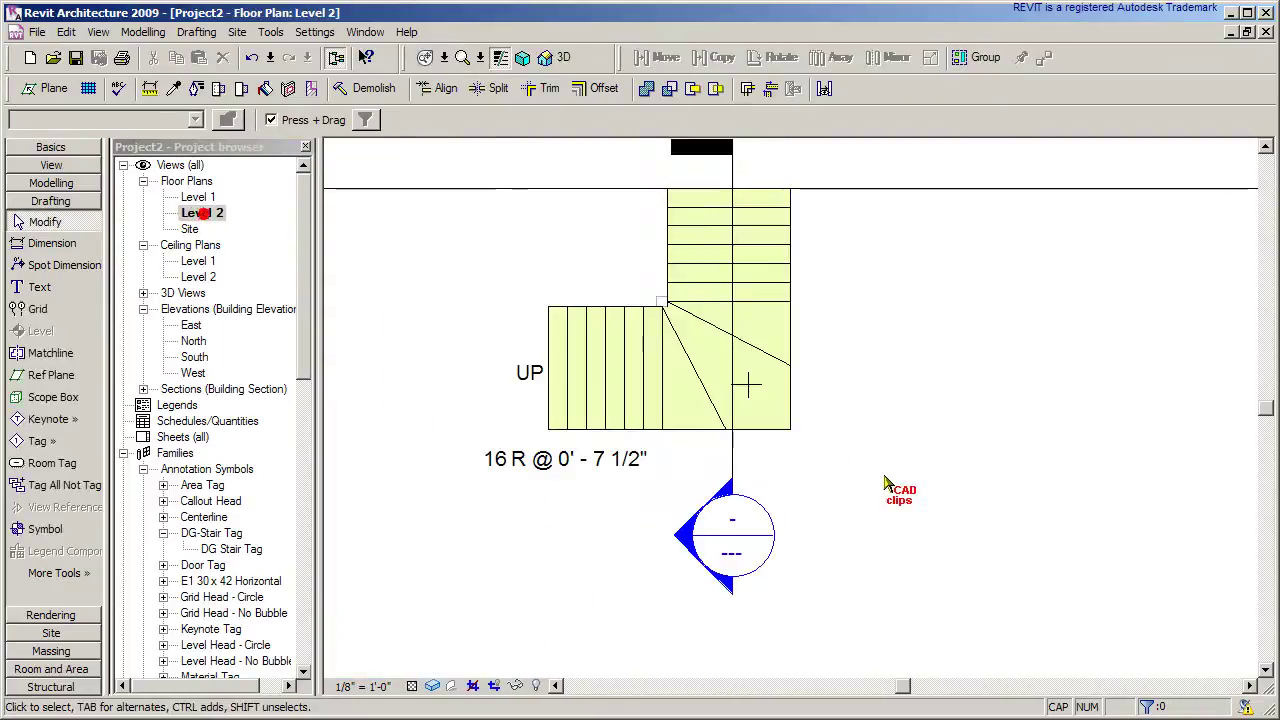
scroll(860, 432, "down", 2)
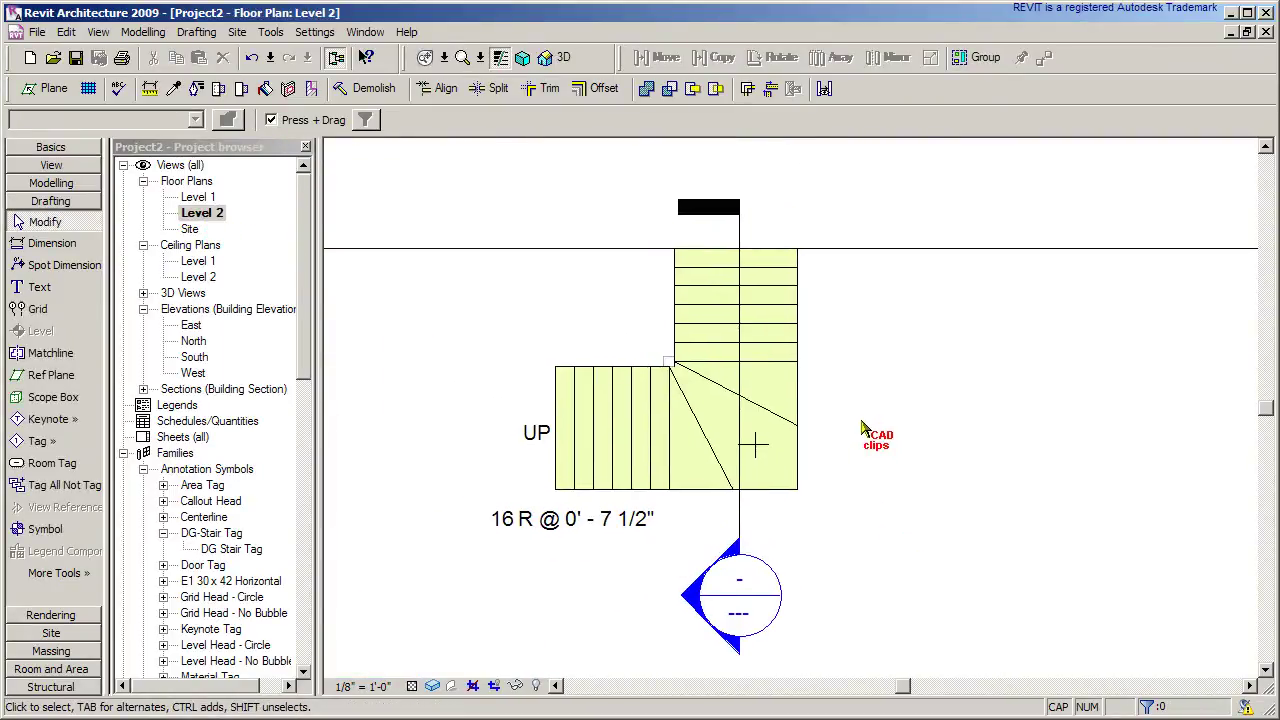
left_click(552, 57)
middle_click_drag(818, 495, 963, 449, "shift")
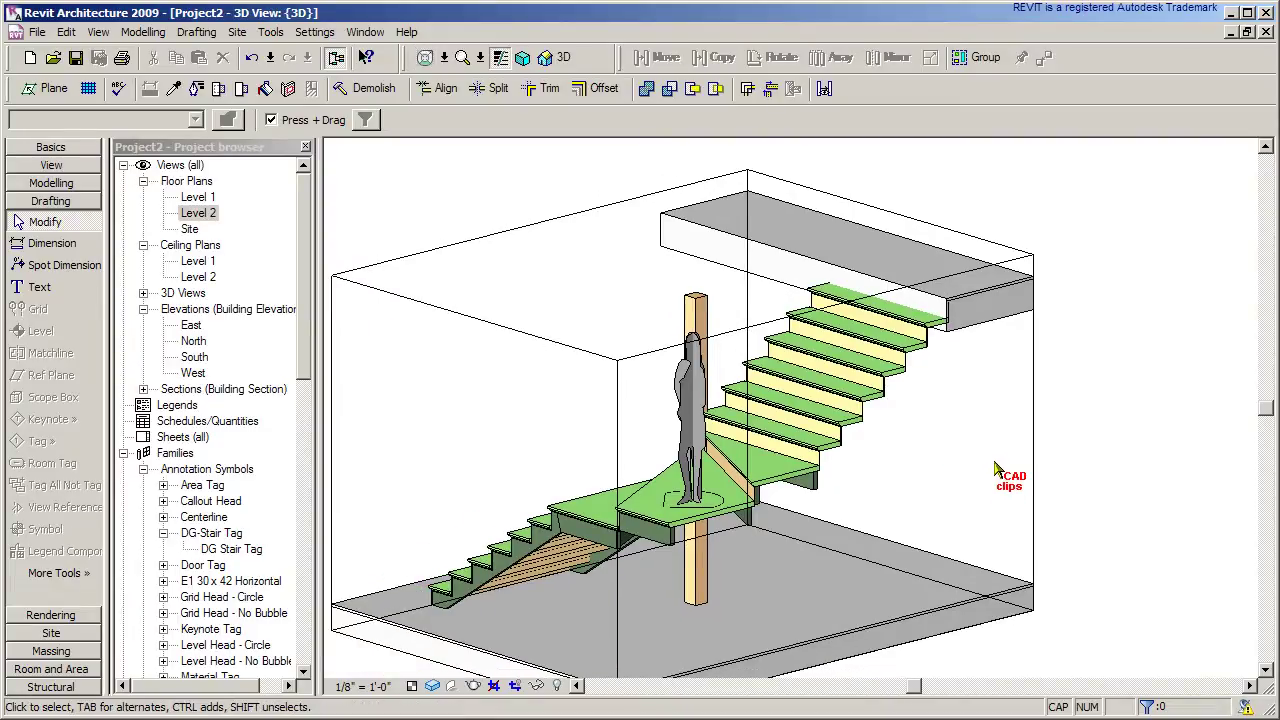
- Open the stair's Element Properties, showing 16 desired risers, 3' 0" width and 0' 11" tread depth
mouse_move(993, 458)
middle_mouse_down()
mouse_move(1006, 463)
mouse_move(993, 448)
middle_mouse_up()
left_click(916, 355)
left_click(916, 355)
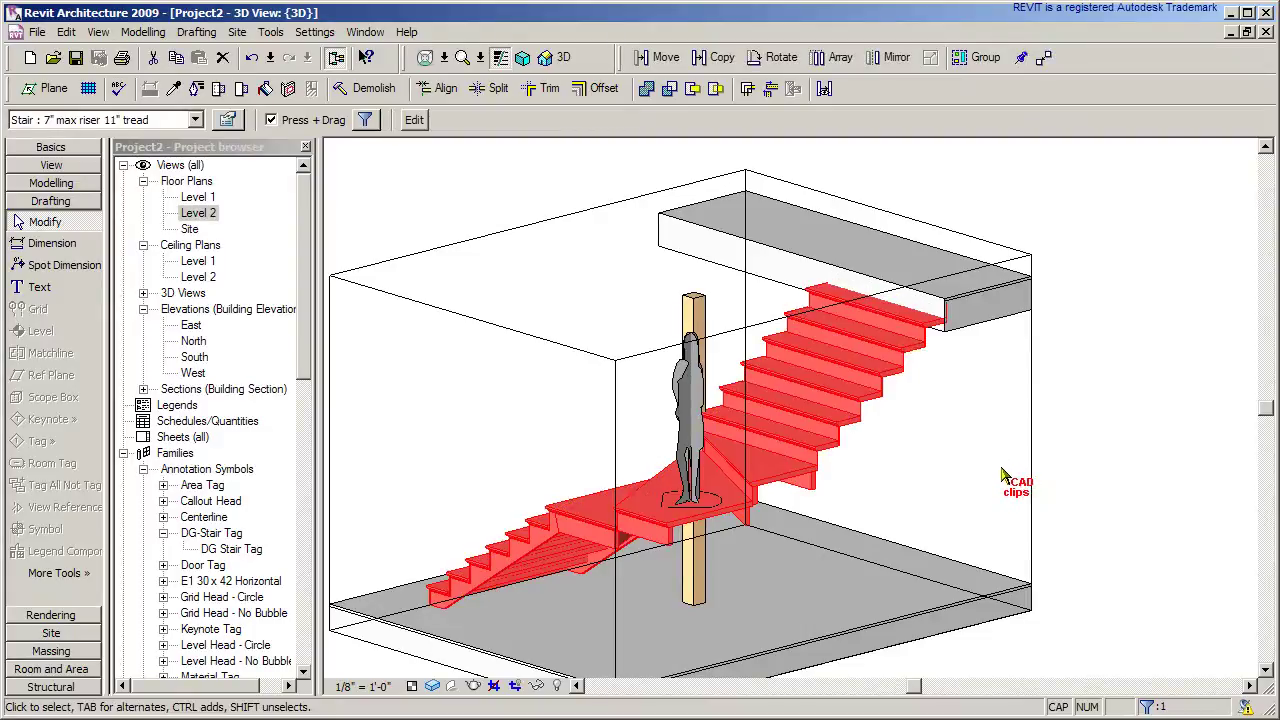
left_click(228, 120)
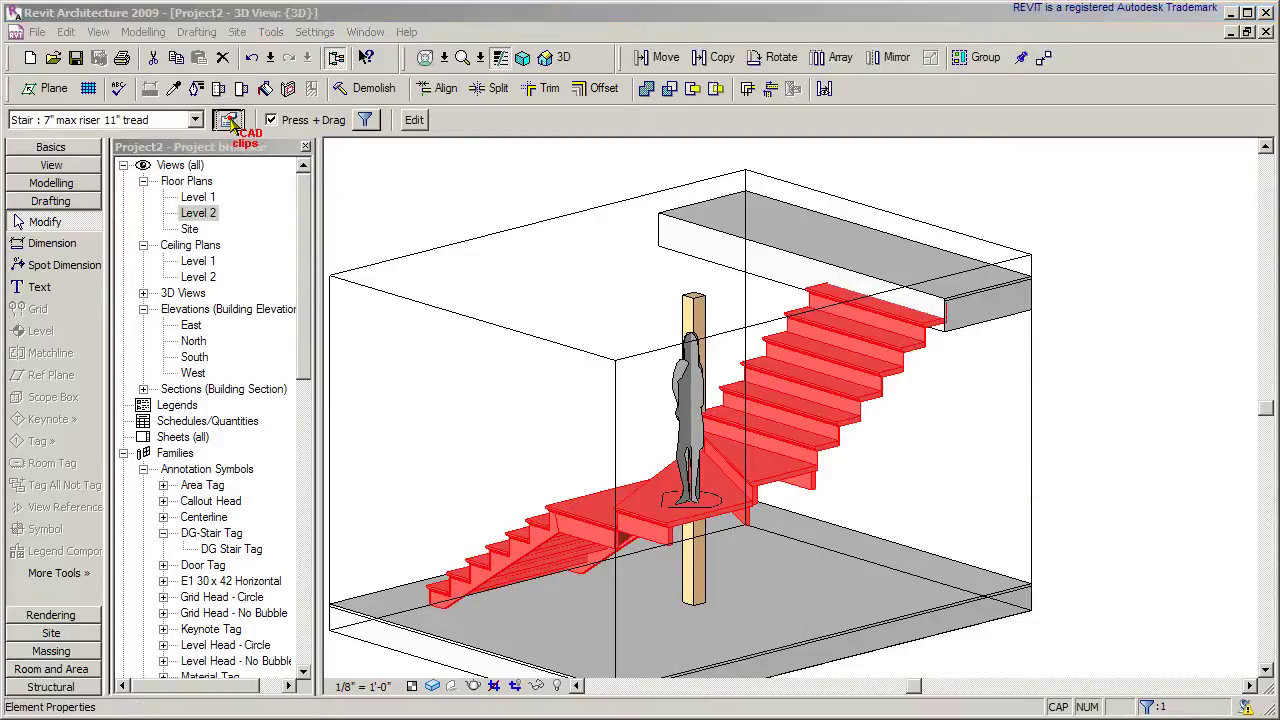
left_click_drag(606, 347, 608, 414)
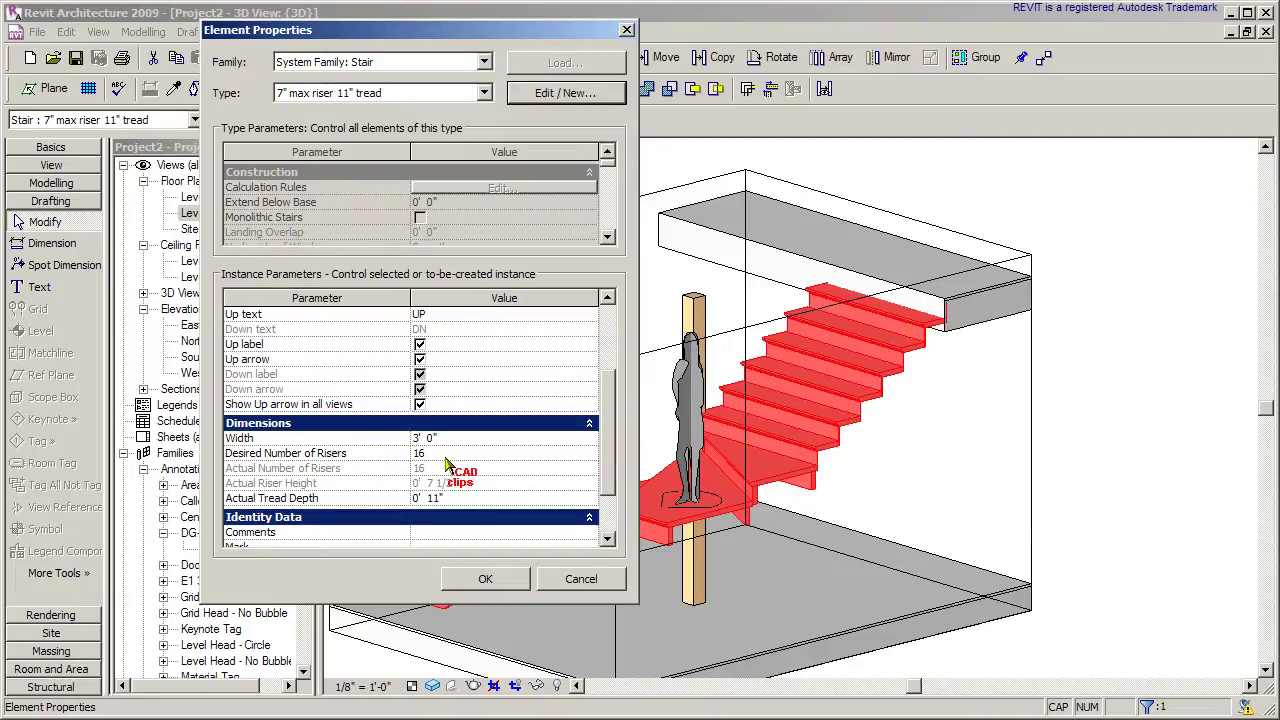
- In the stair Type Properties, keep Begin with Riser, clear End with Riser and accept the riser warning
left_click(553, 95)
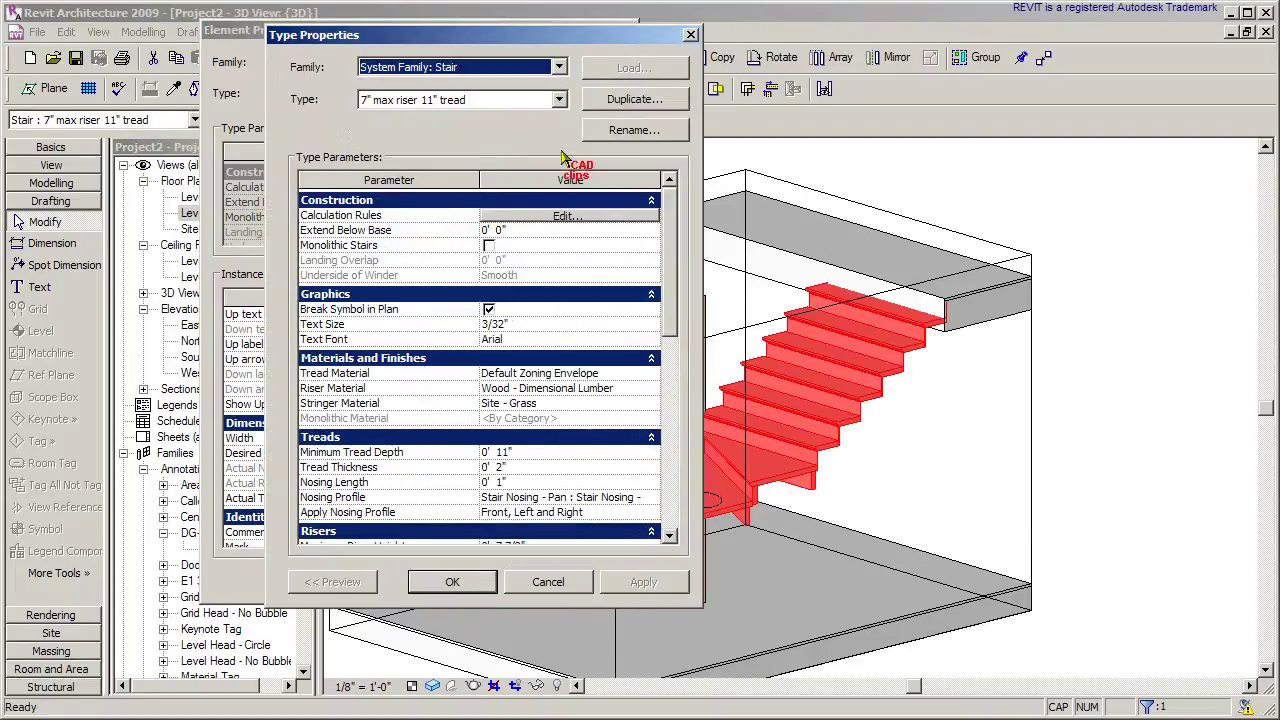
left_click_drag(666, 306, 676, 360)
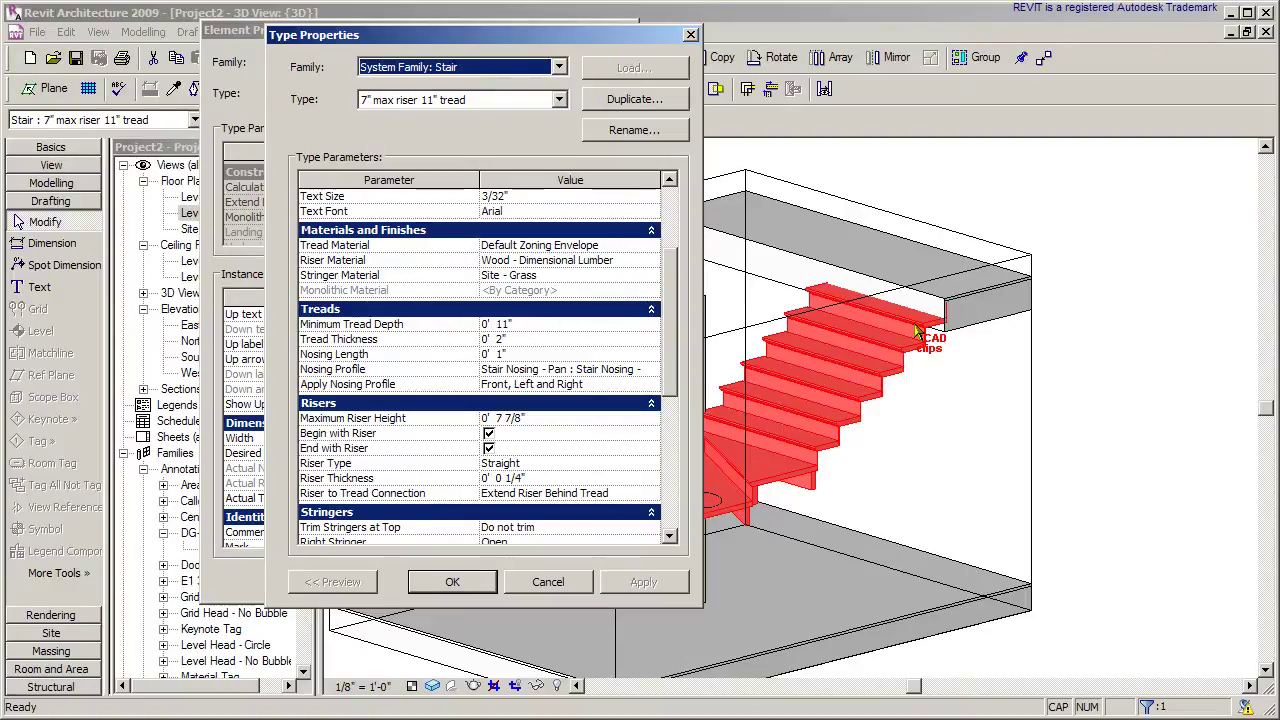
left_click(488, 448)
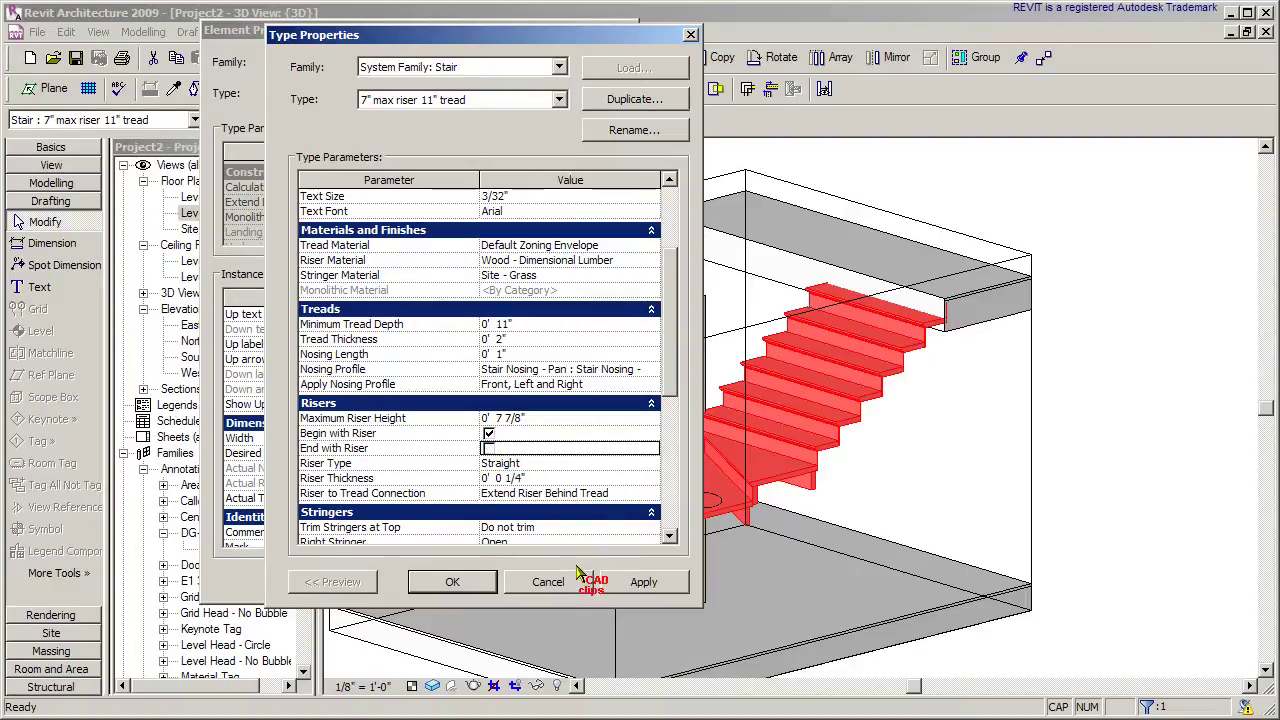
left_click(645, 584)
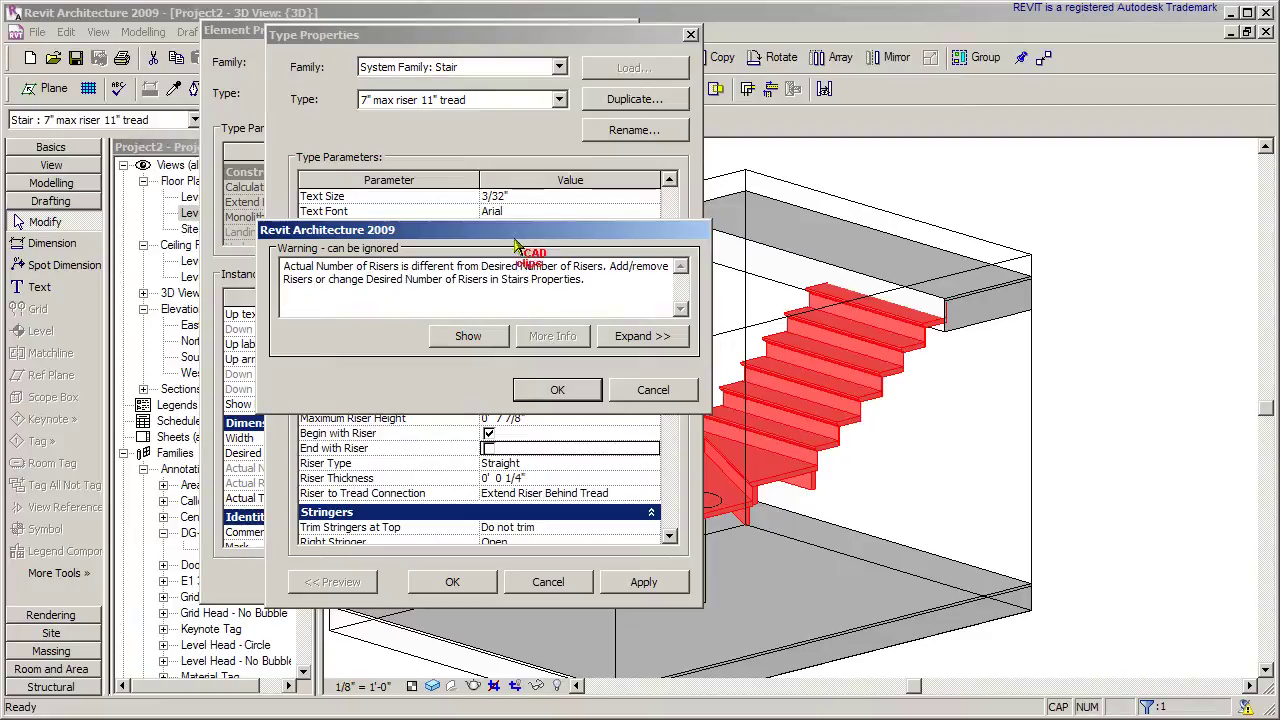
left_click(578, 390)
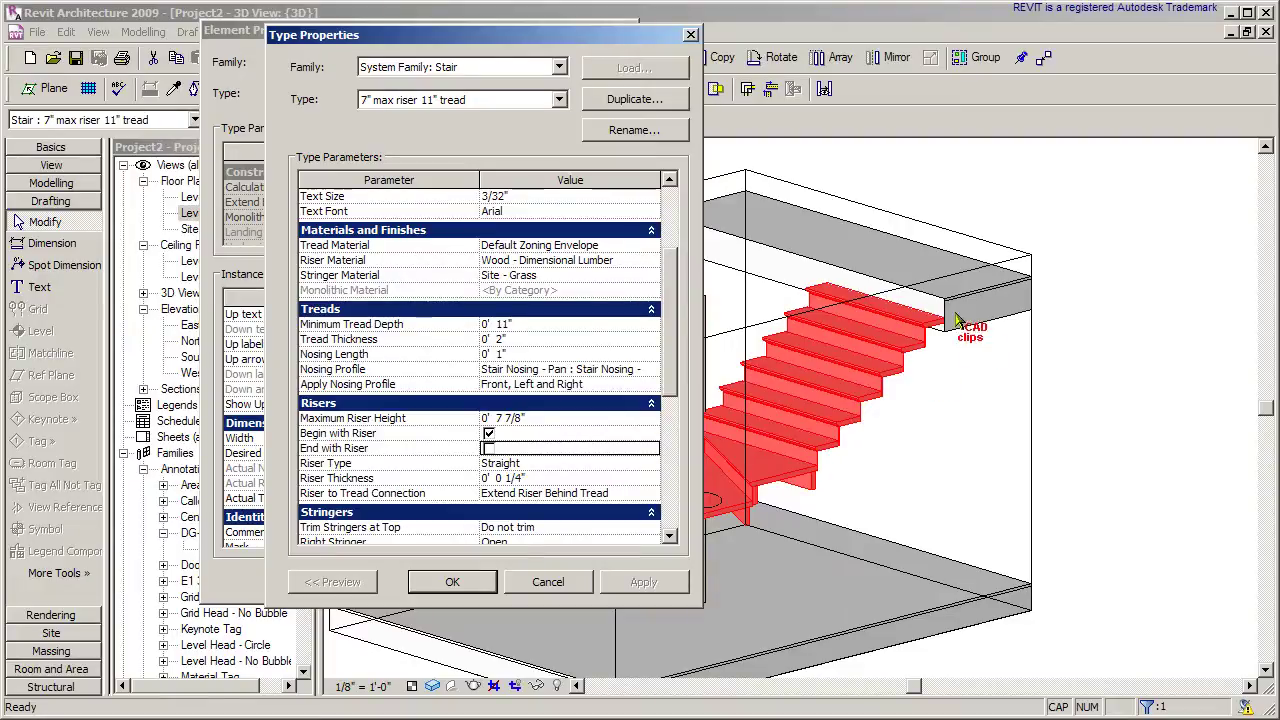
left_click(462, 584)
- Confirm 16 desired risers at 0' 7 1/2" actual riser height and apply the stair properties
scroll(612, 398, "down", 2)
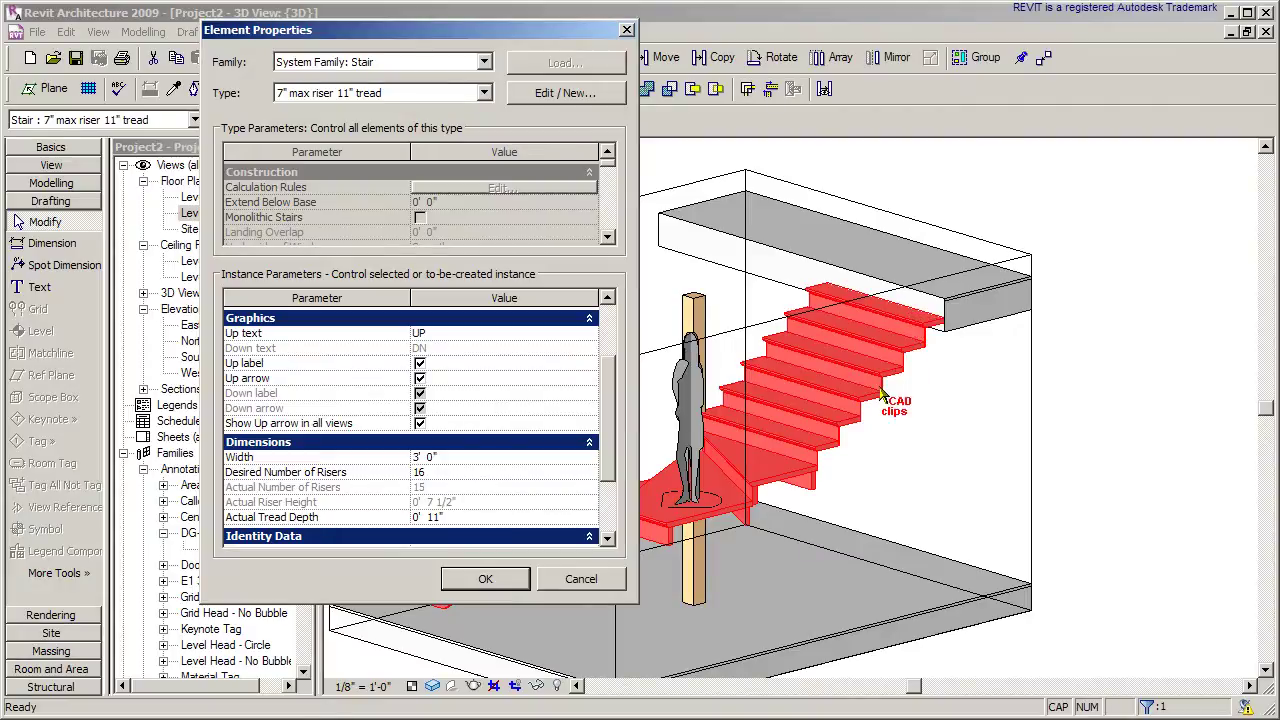
left_click(478, 502)
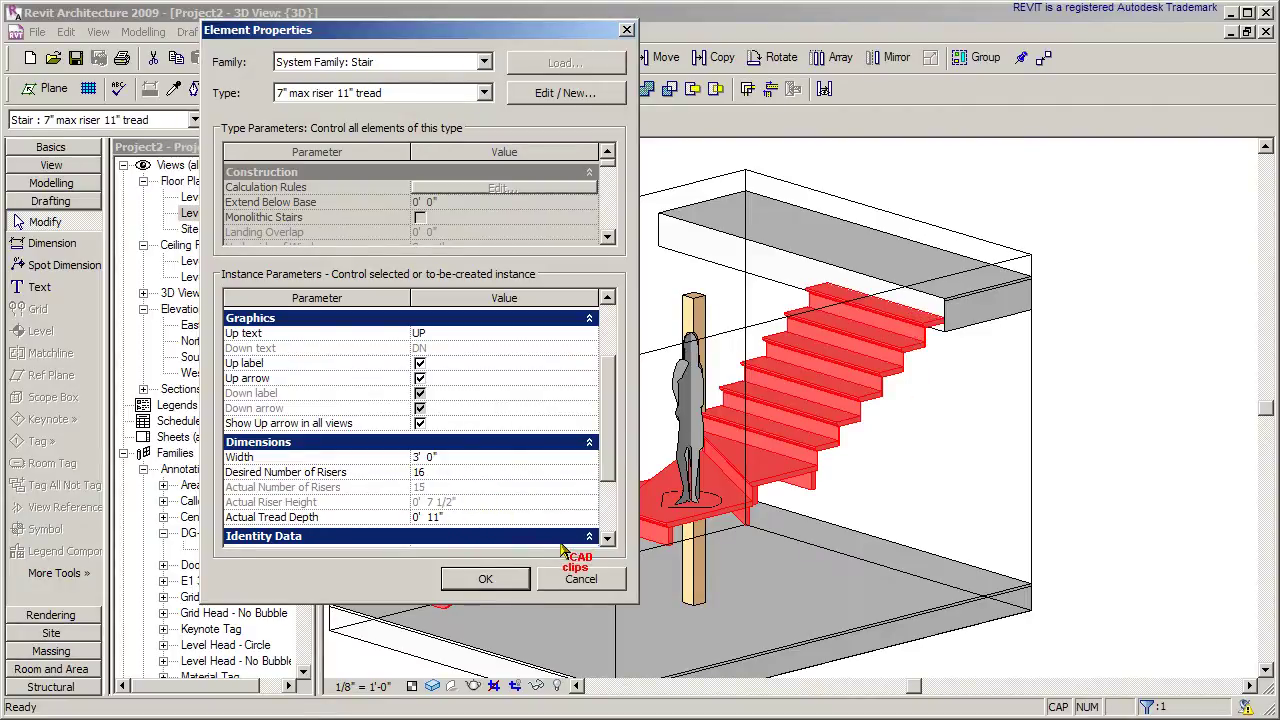
left_click(485, 582)
- Deselect the stair and zoom and orbit in 3D to see the regenerated risers edge-on
left_click(1040, 430)
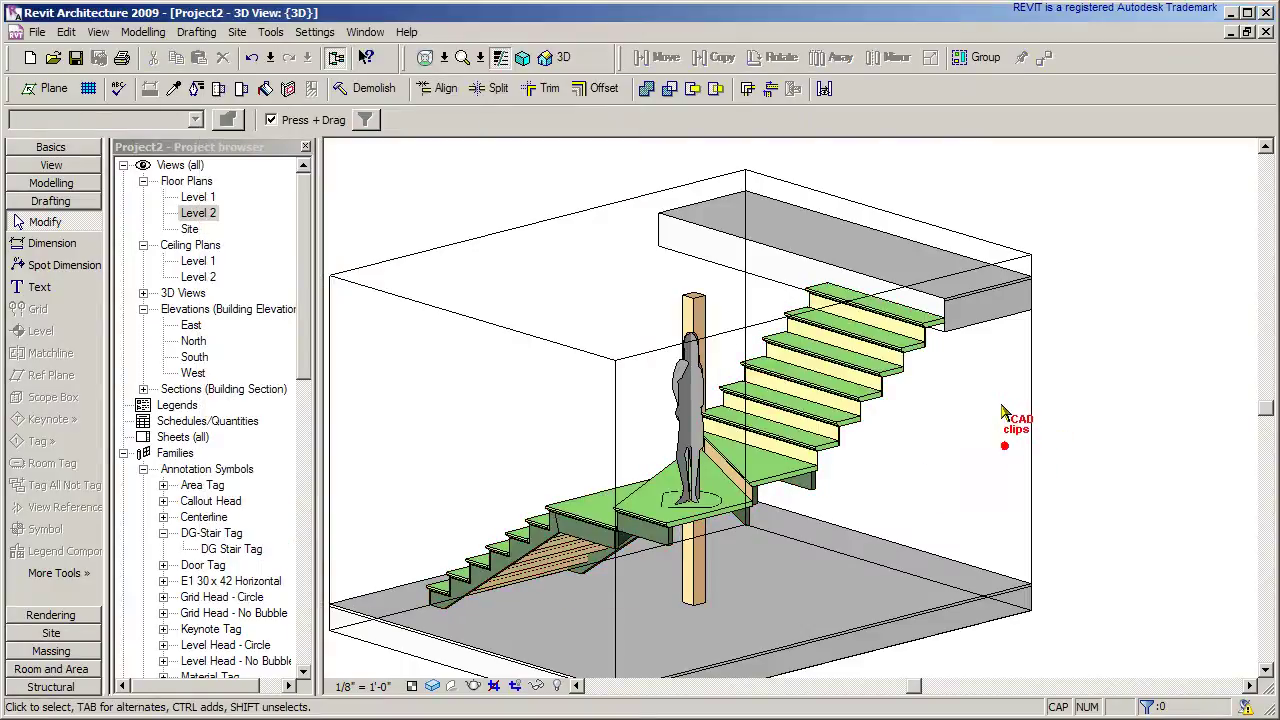
scroll(985, 370, "up", 3)
scroll(851, 323, "up", 5)
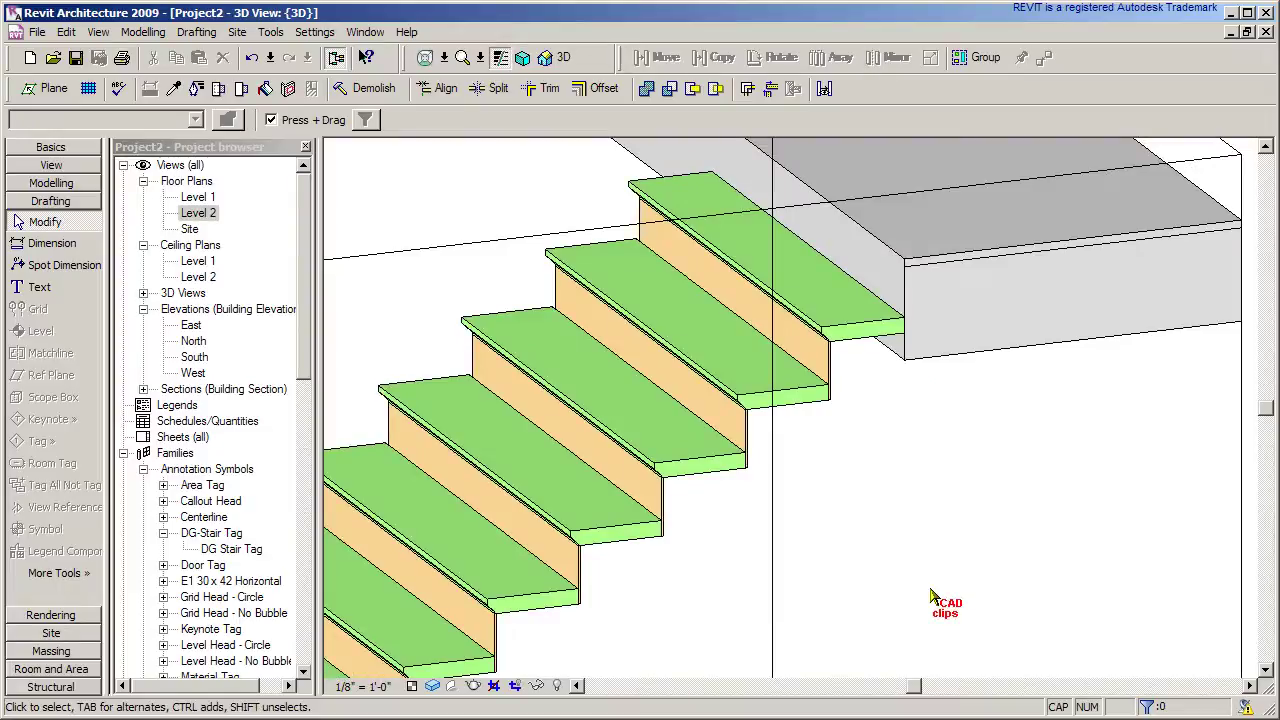
scroll(871, 446, "up", 2)
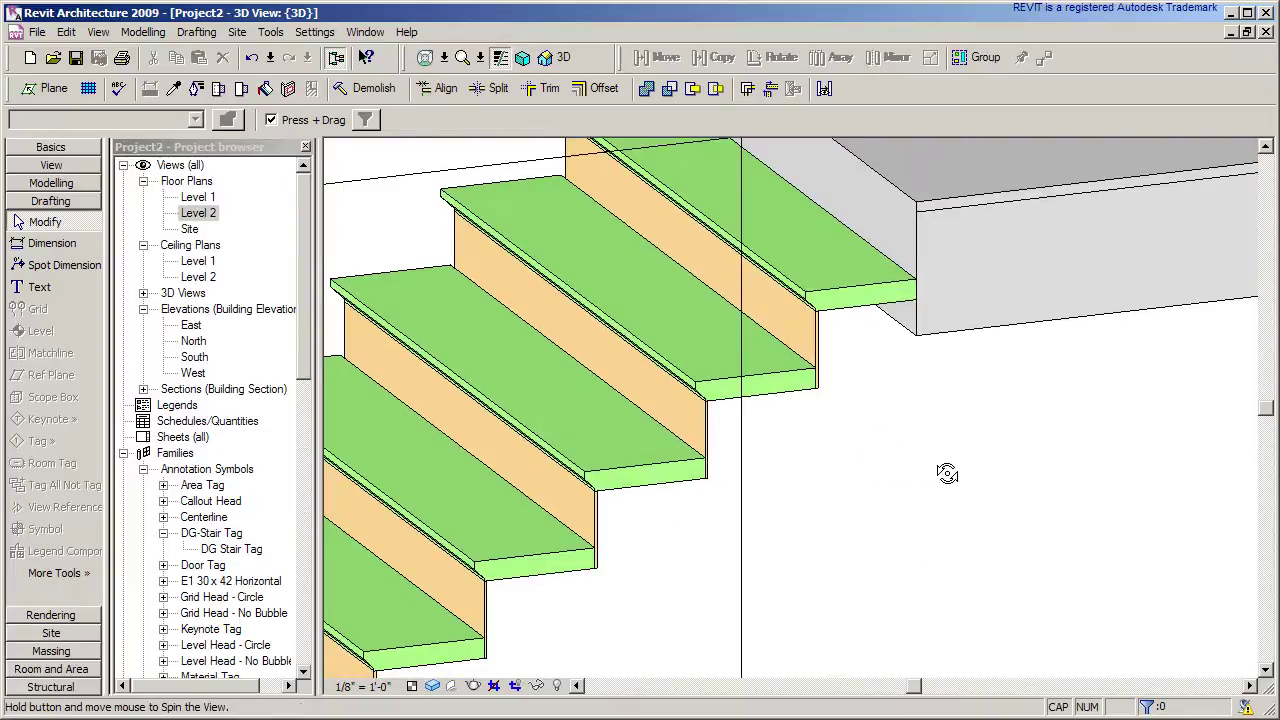
middle_click_drag(937, 471, 894, 434, "shift")
- Open the Level 2 floor plan, where the stair now reads 15 R @ 0' - 7 1/2"
scroll(829, 429, "down", 2)
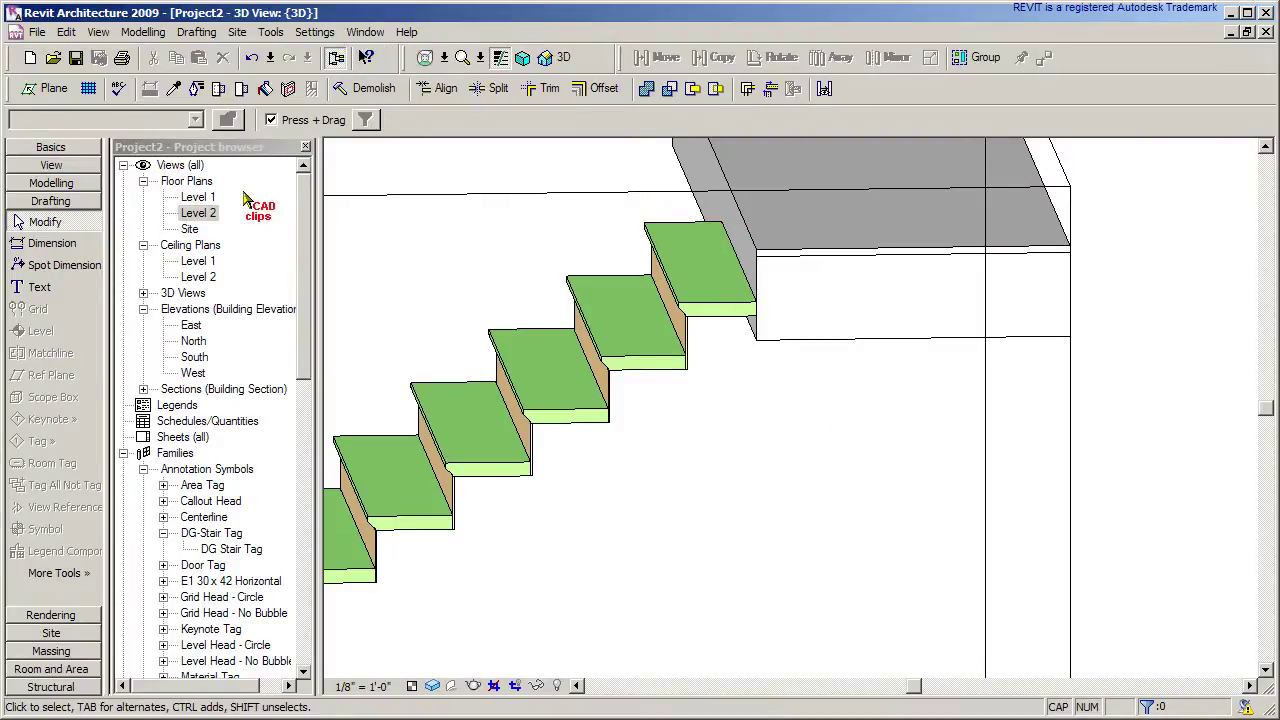
double_click(203, 214)
scroll(840, 330, "up", 3)
scroll(898, 390, "down", 2)
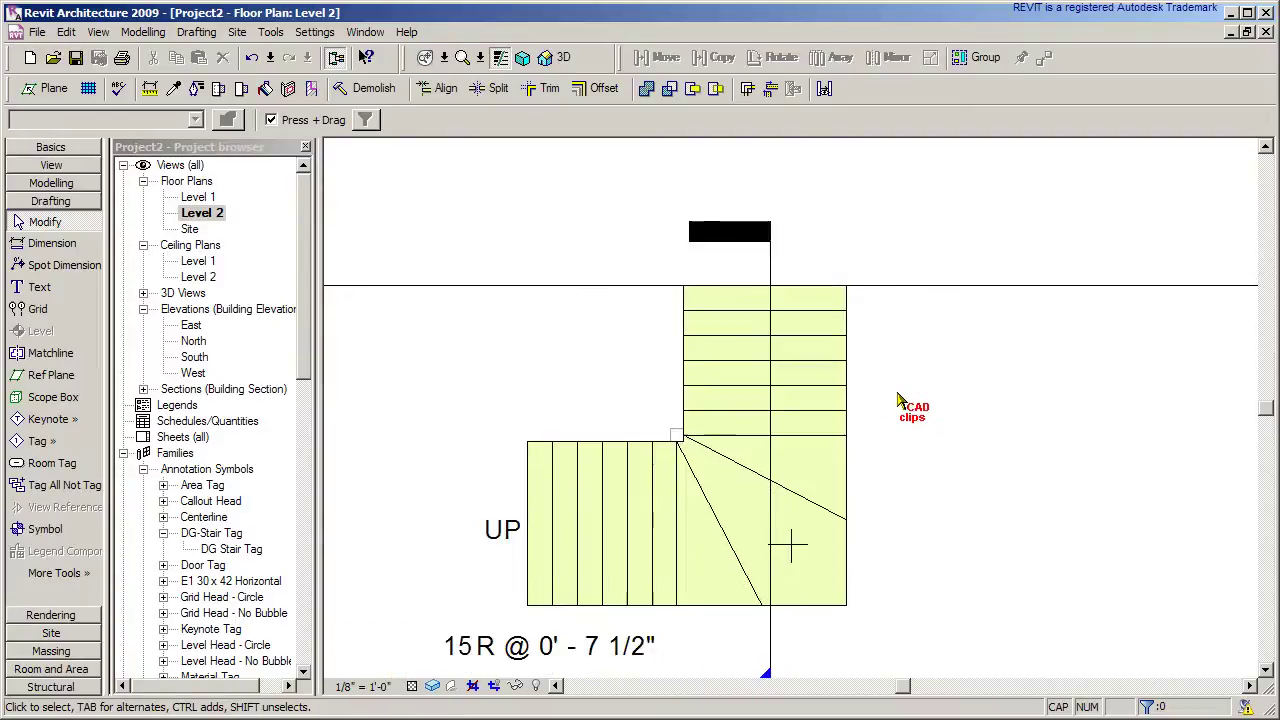
middle_click_drag(900, 398, 957, 448)
left_click(640, 532)
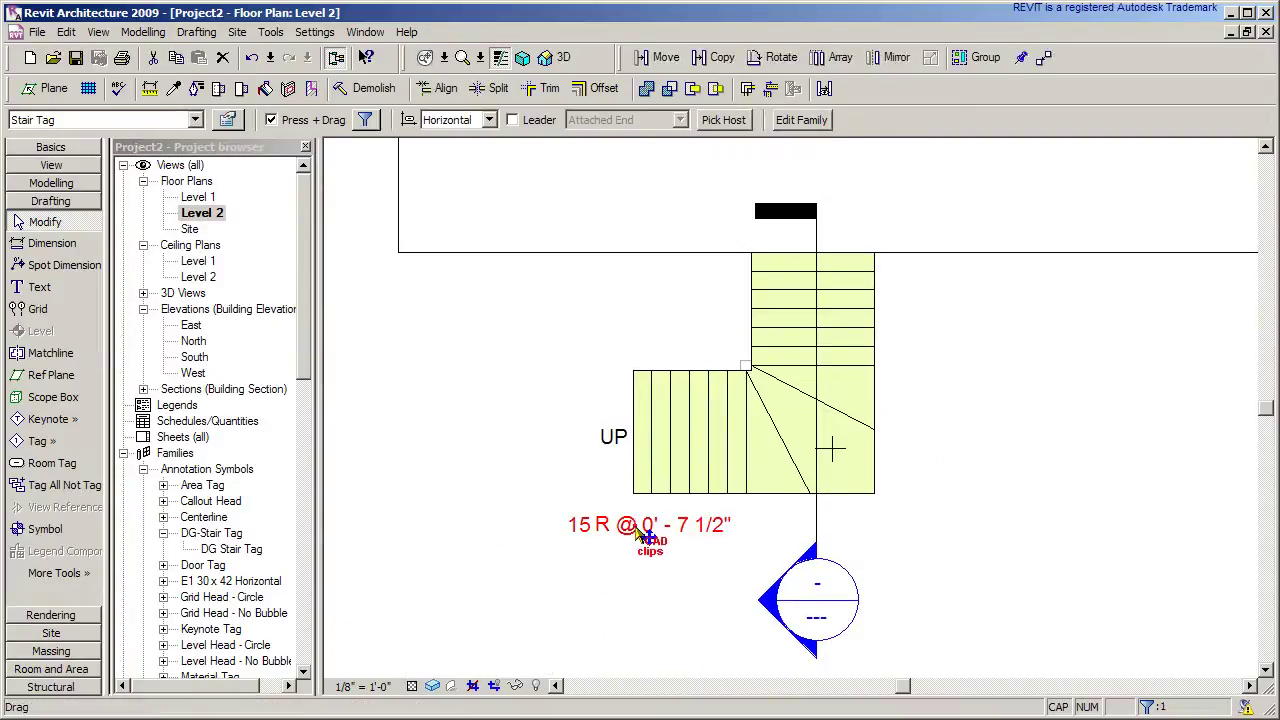
left_click(635, 603)
scroll(640, 585, "up", 2)
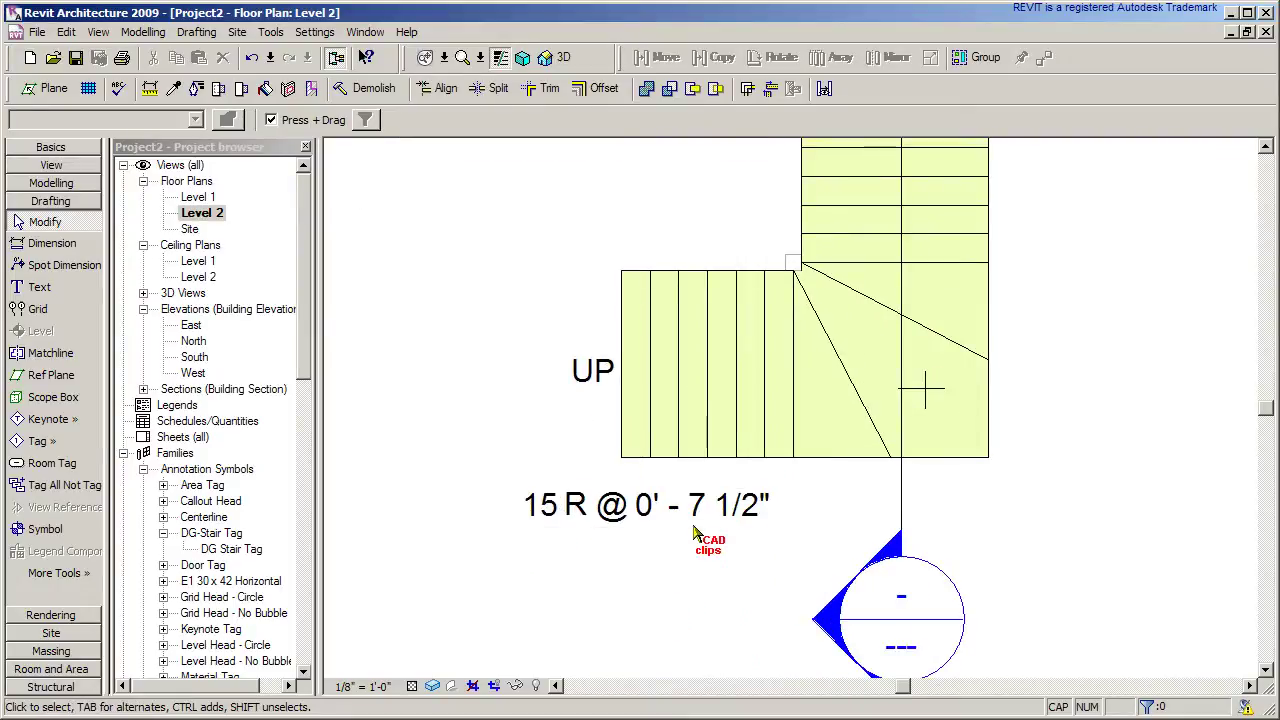
scroll(717, 624, "down", 2)
middle_click_drag(717, 624, 617, 641)
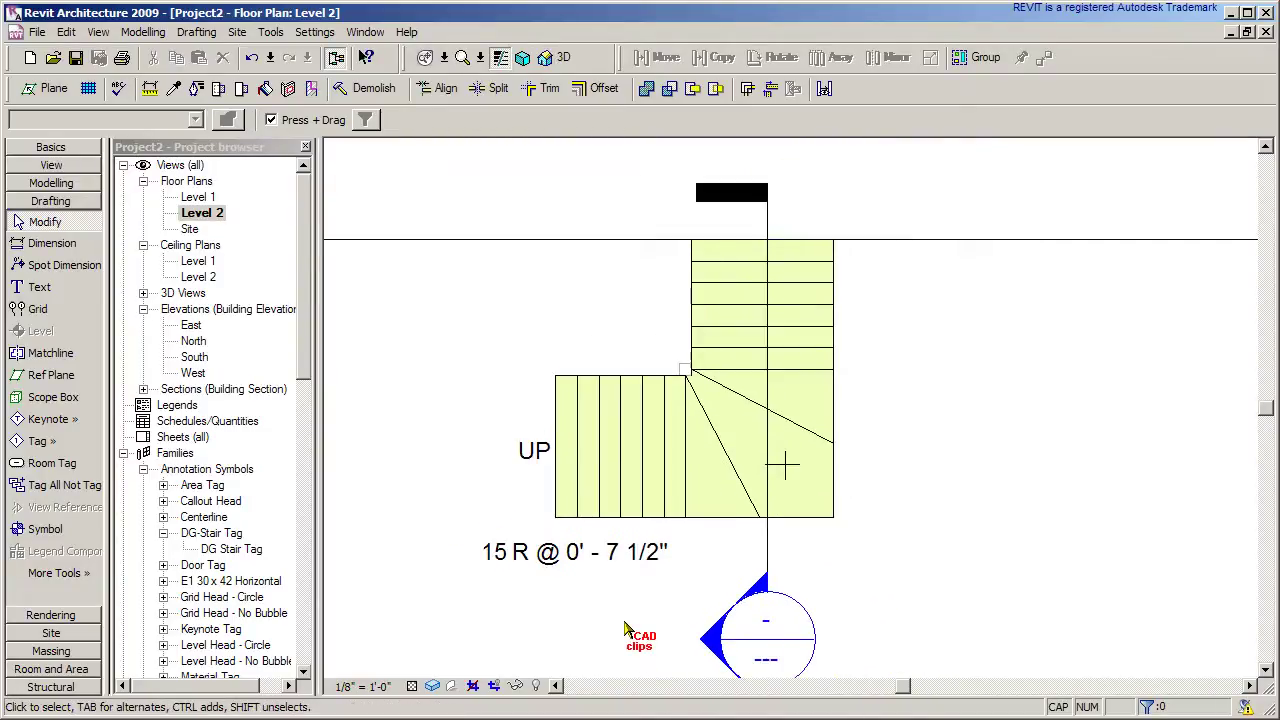
left_click(690, 470)
left_click(940, 487)
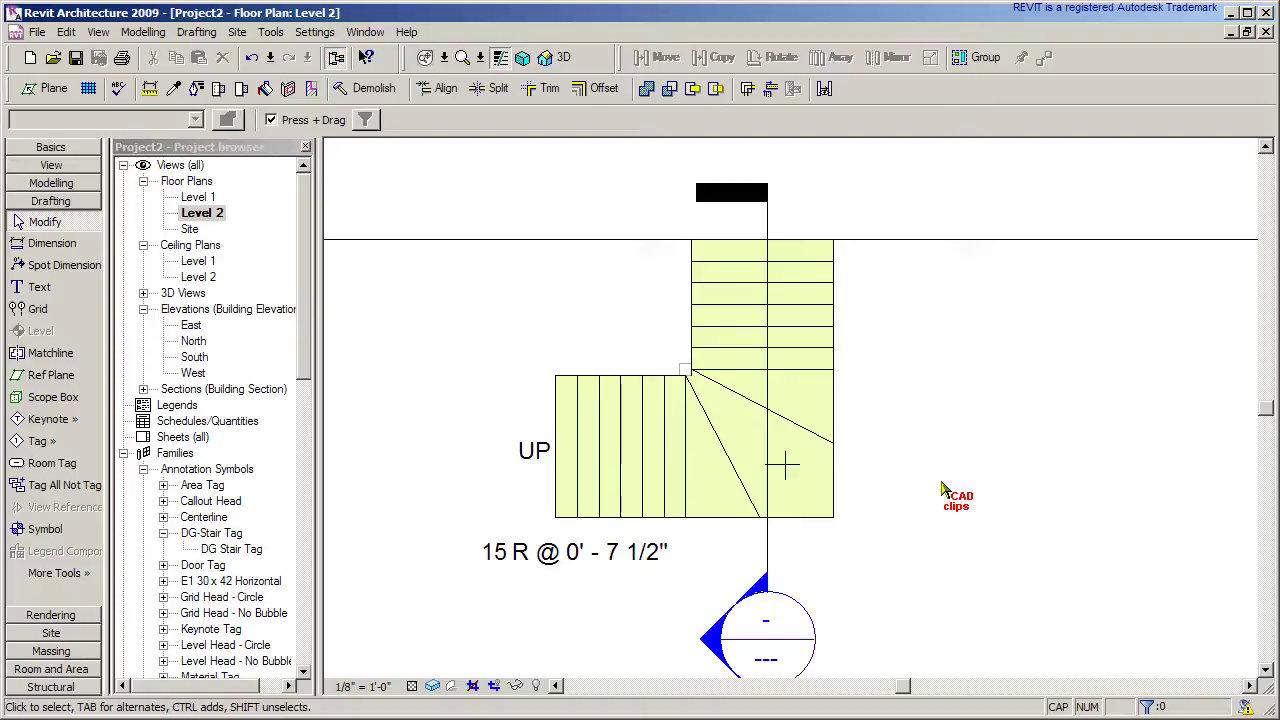
middle_click_drag(941, 488, 918, 483)
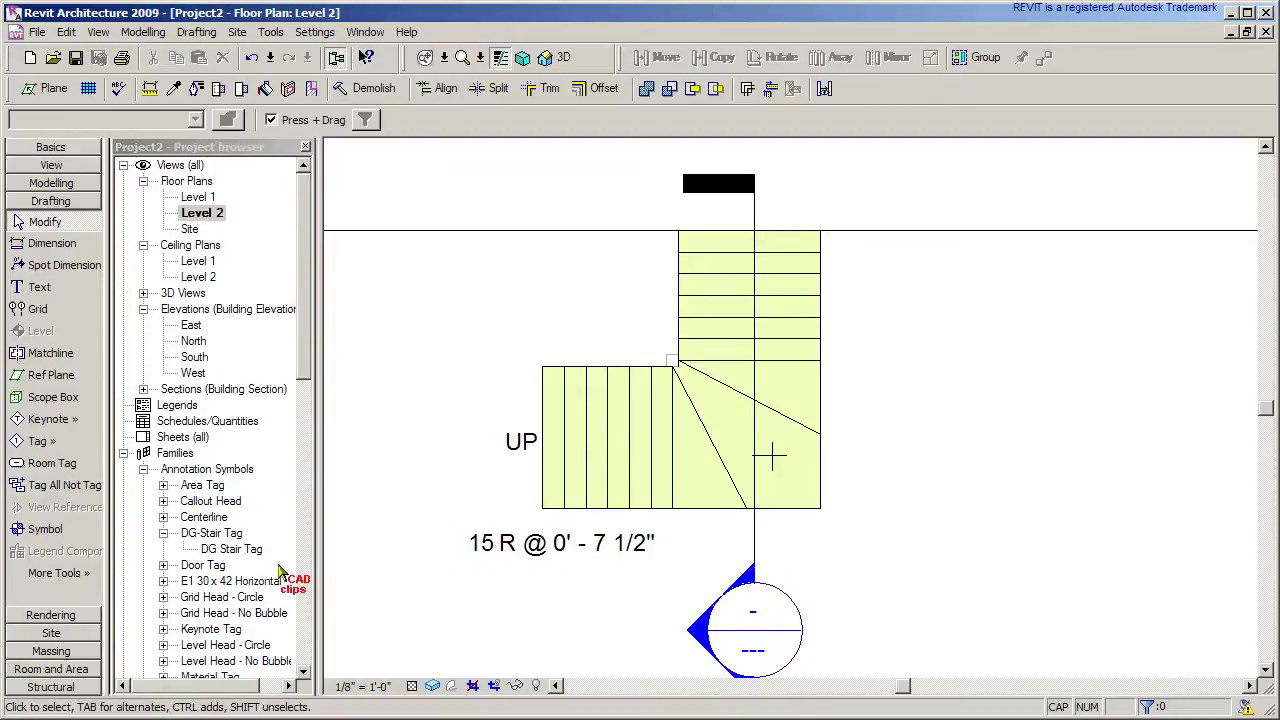
left_click(222, 536)
left_click_drag(183, 540, 210, 536)
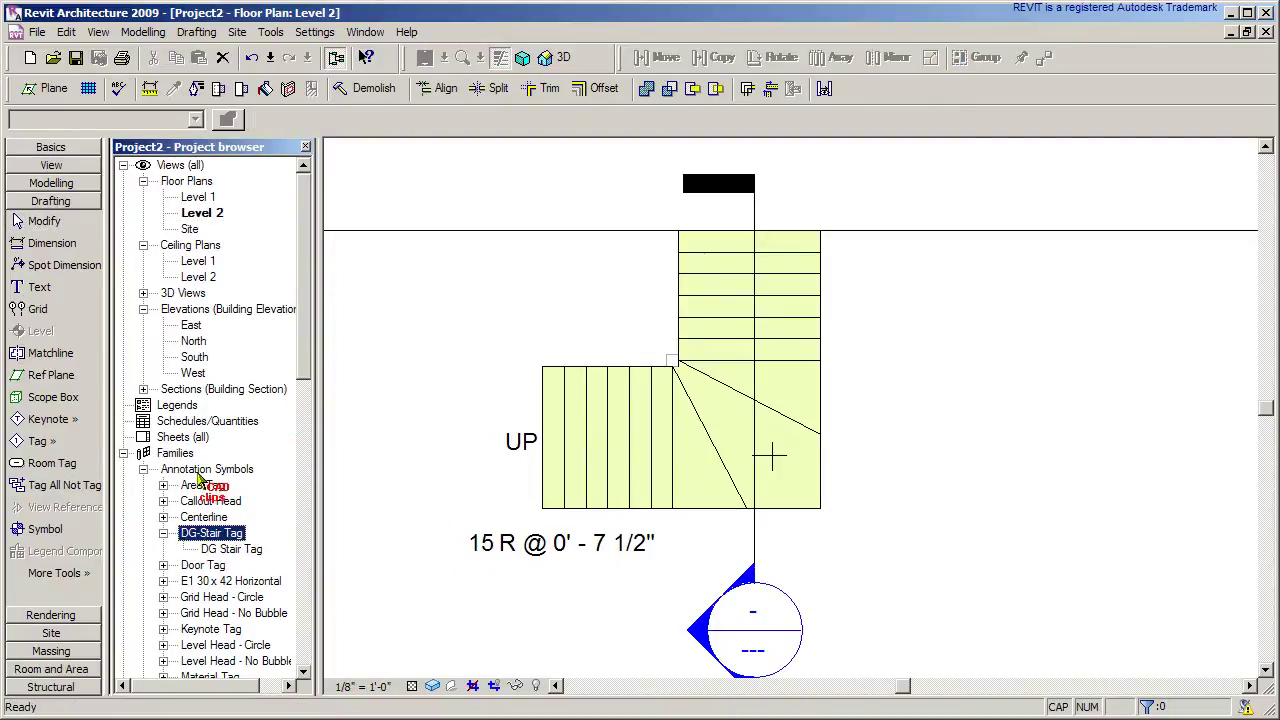
left_click_drag(309, 358, 310, 478)
left_click(208, 582)
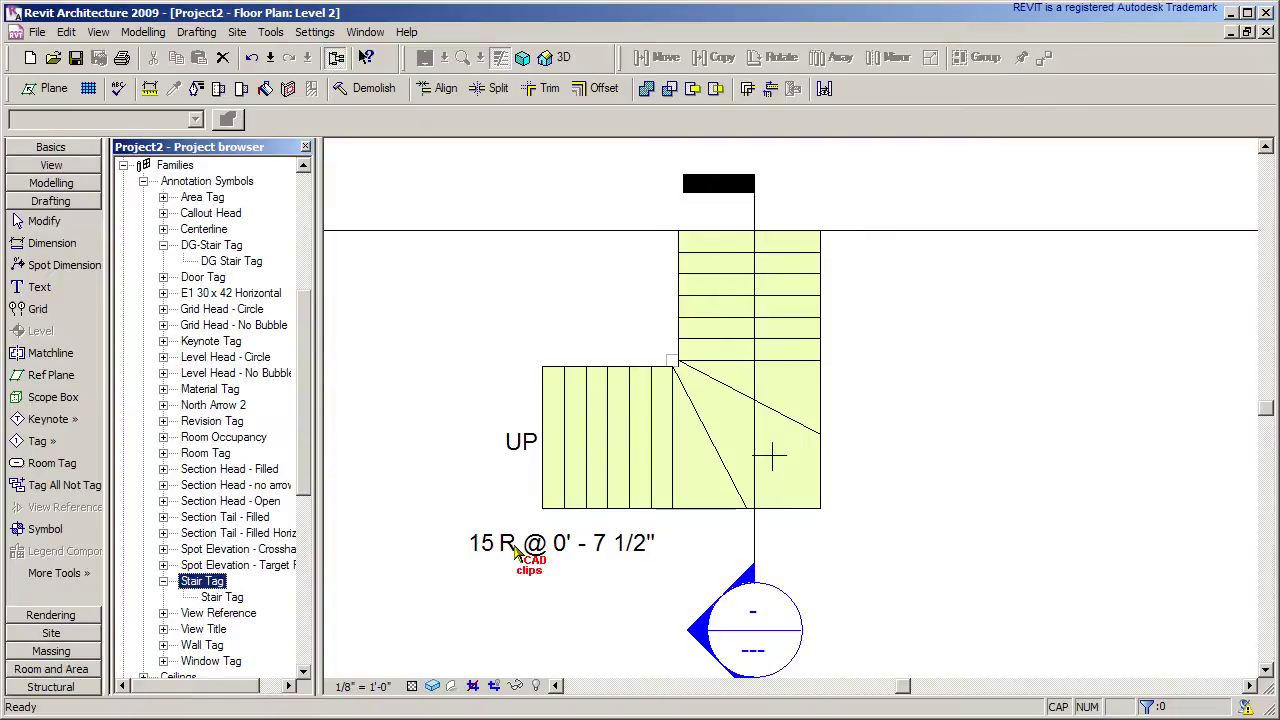
left_click_drag(310, 424, 311, 372)
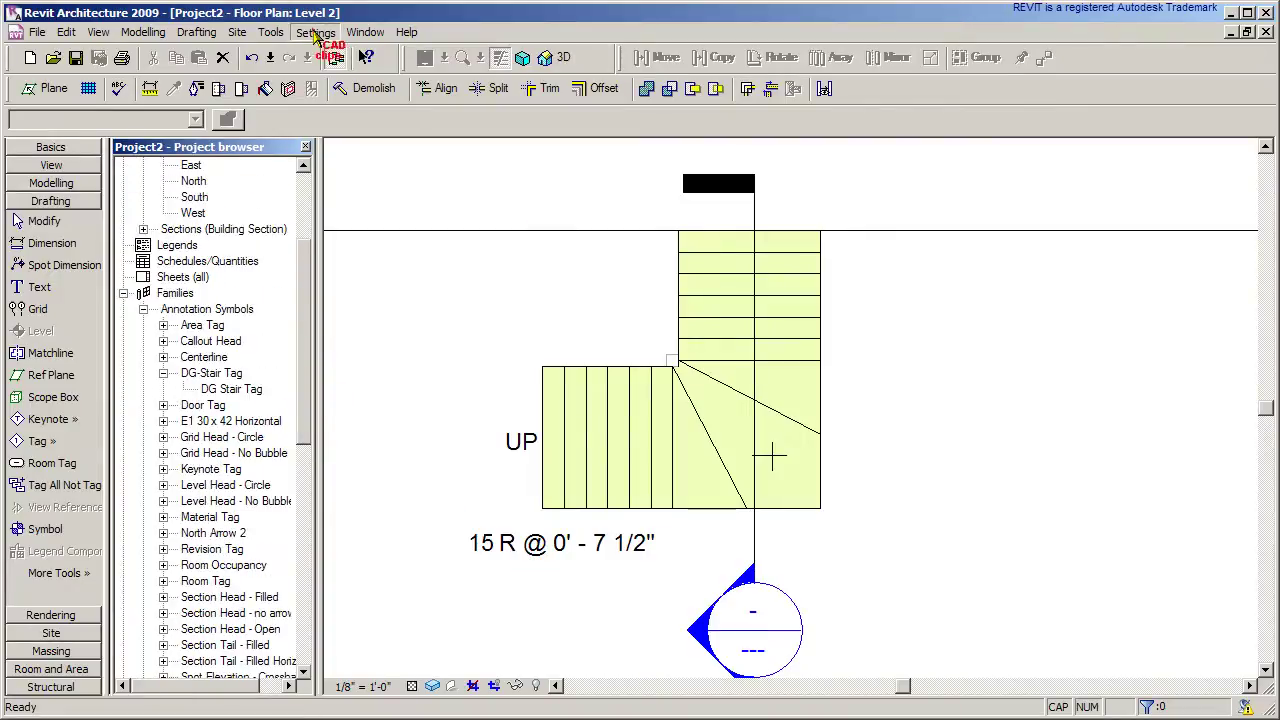
- In Settings > Annotations > Loaded Tags, set the Stairs category to DG-Stair Tag : DG Stair Tag
left_click(315, 32)
mouse_move(333, 488)
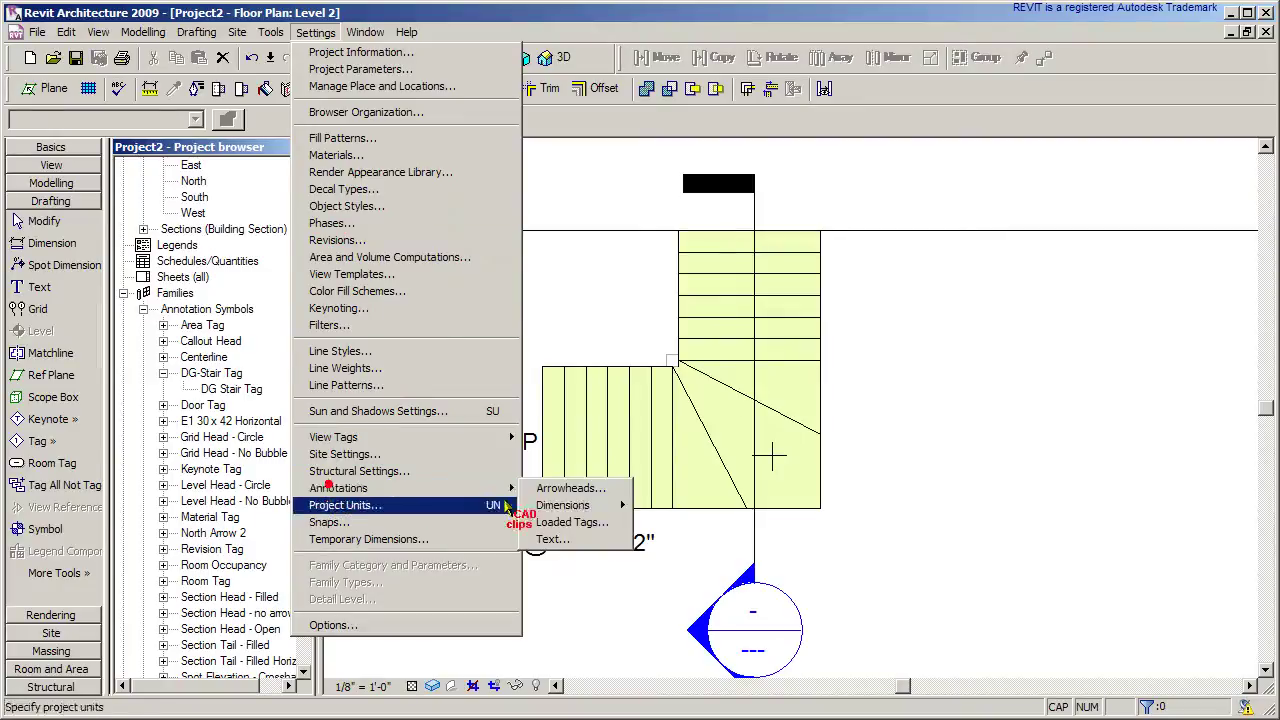
left_click(597, 524)
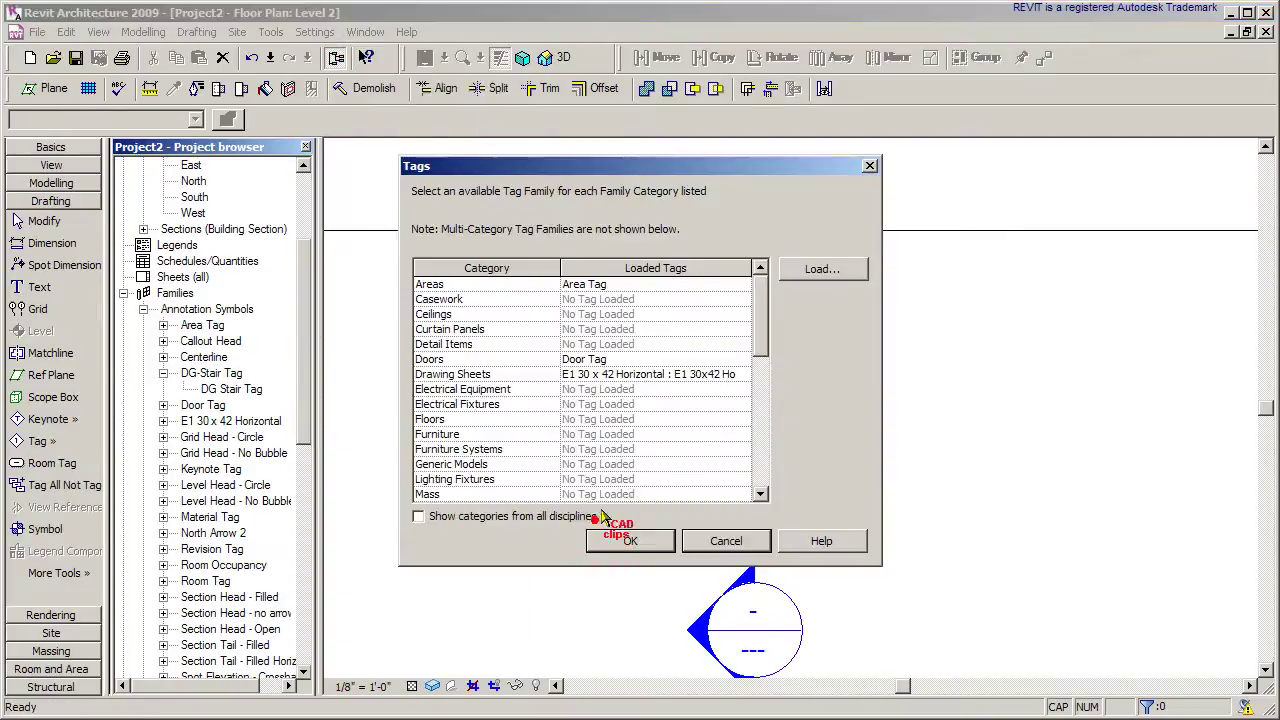
left_click_drag(760, 325, 762, 432)
left_click(746, 390)
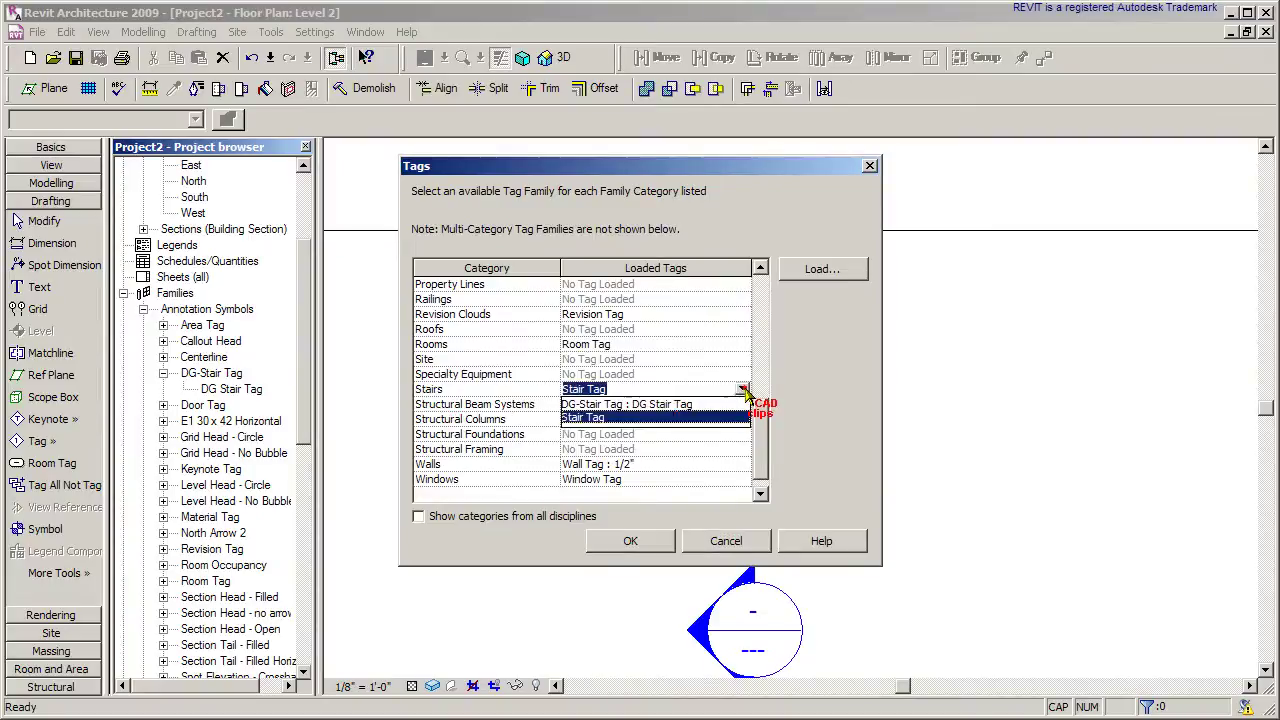
left_click(625, 405)
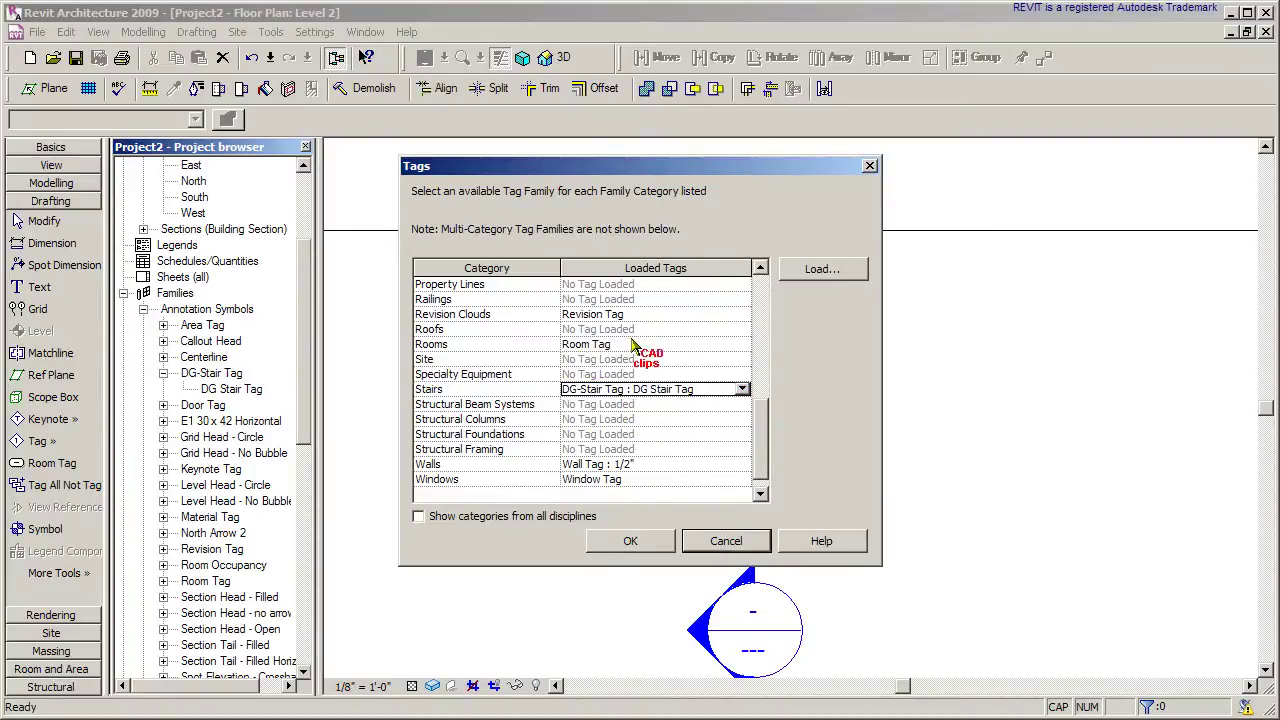
left_click(630, 541)
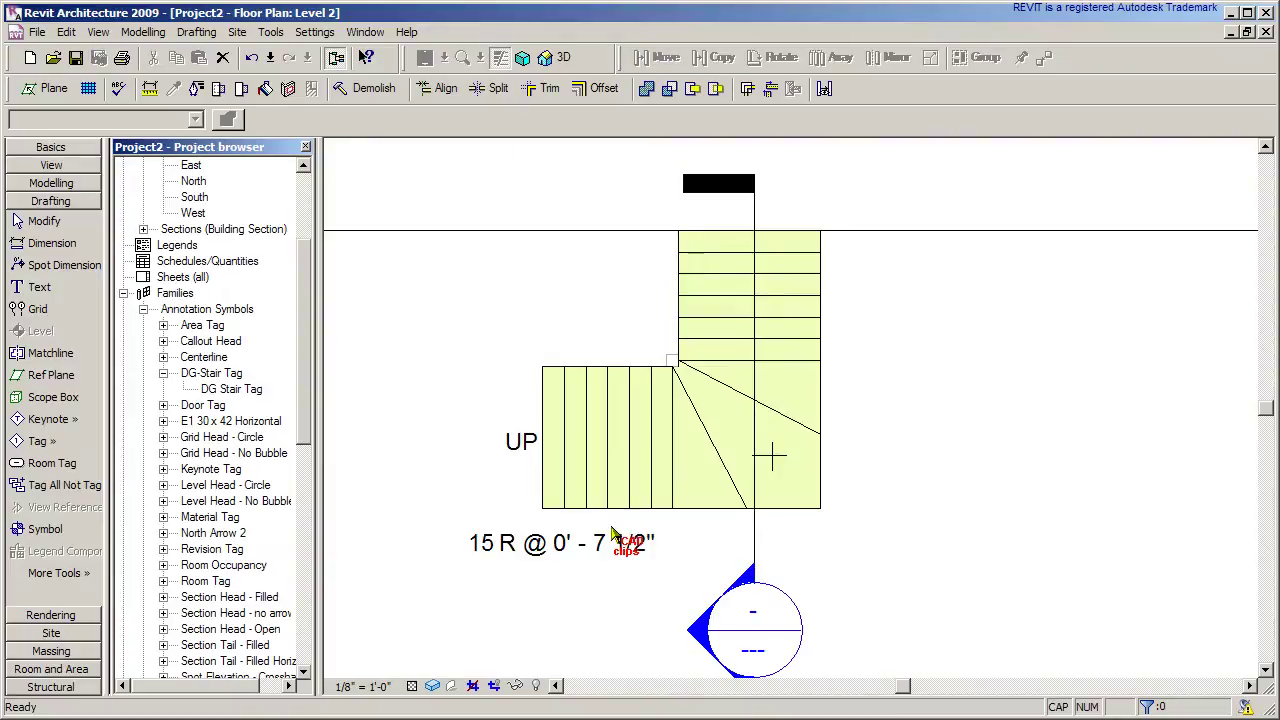
- Tag the stair by category with DG Stair Tag, declining a floor tag, and drag the R @ tag right
left_click(45, 447)
left_click(140, 443)
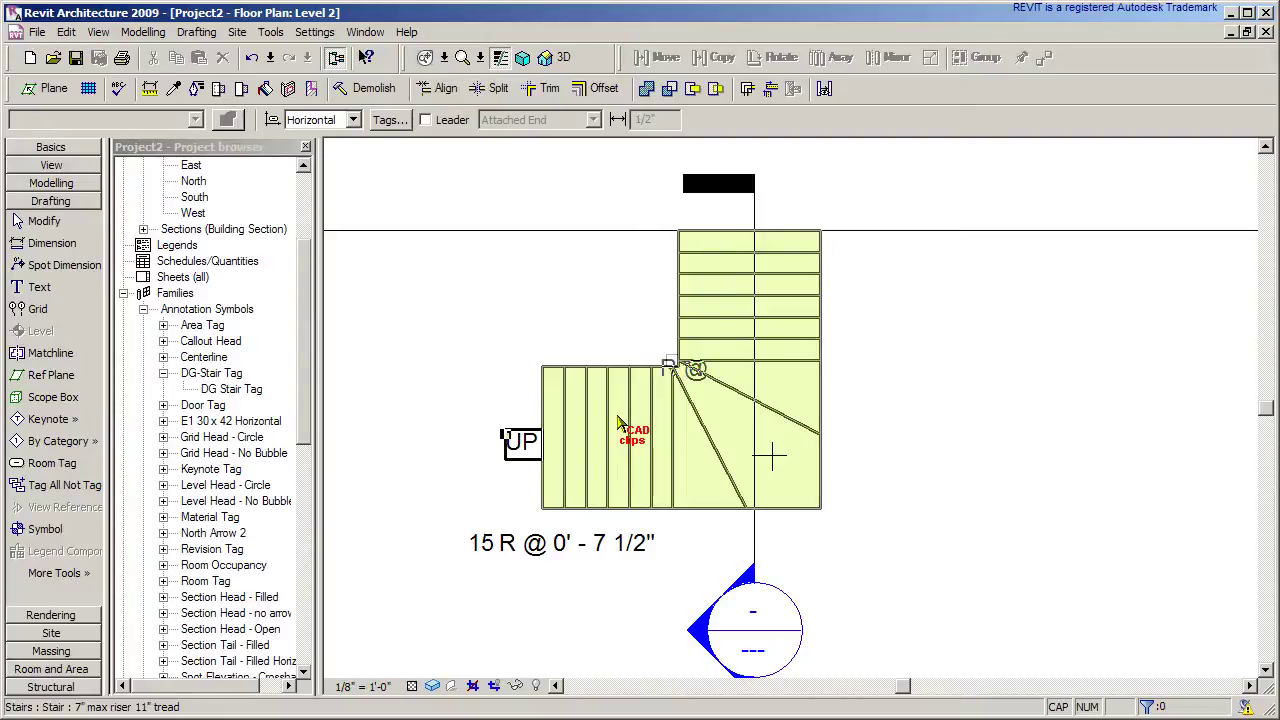
left_click(990, 415)
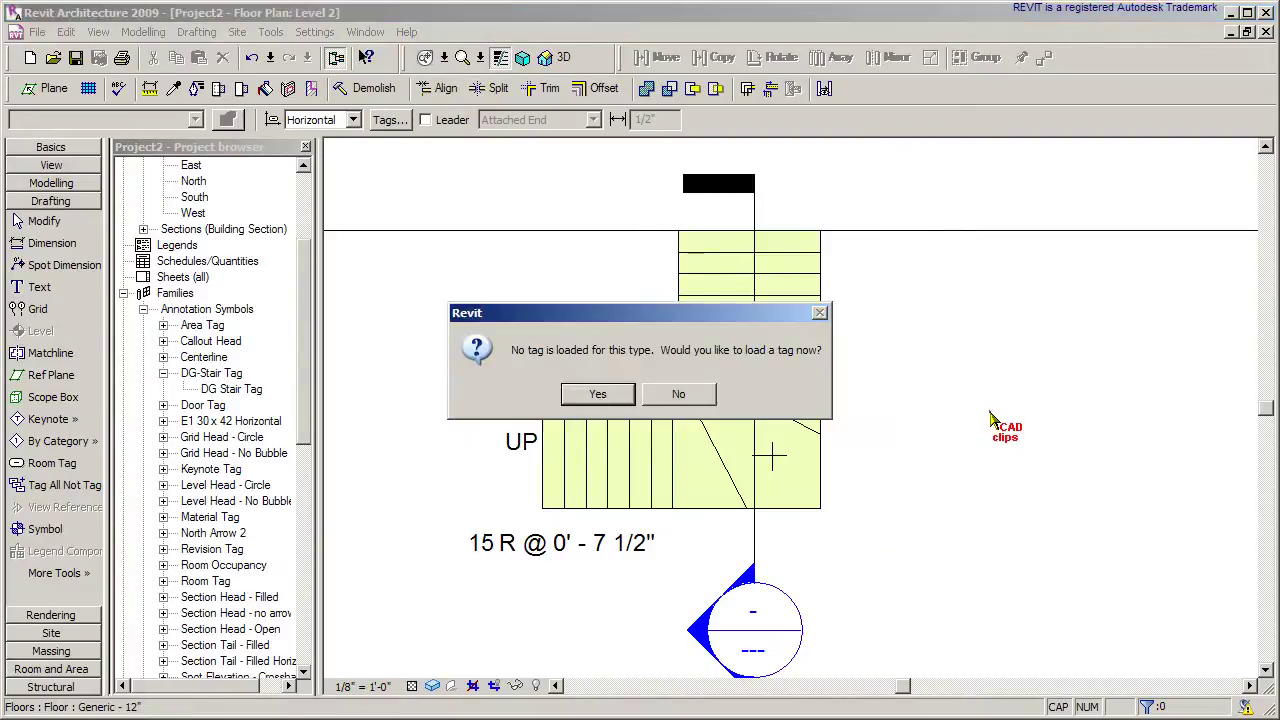
left_click(700, 393)
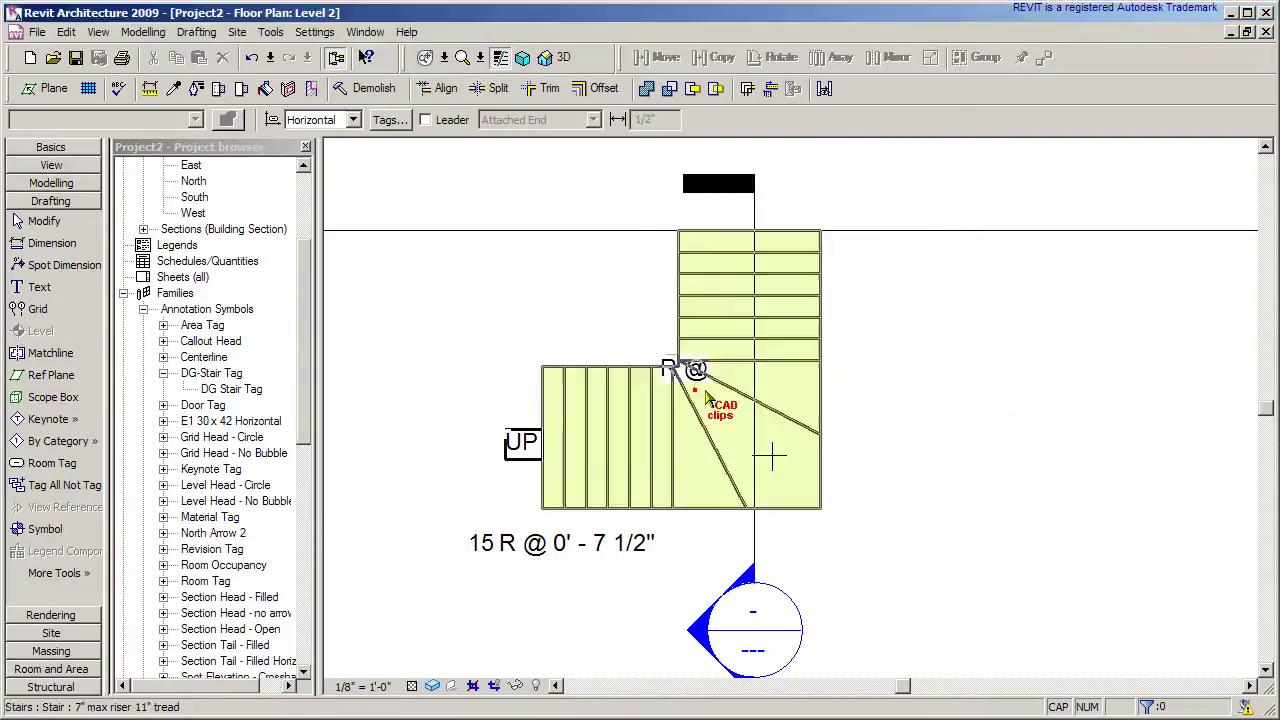
left_click(695, 378)
left_click(40, 221)
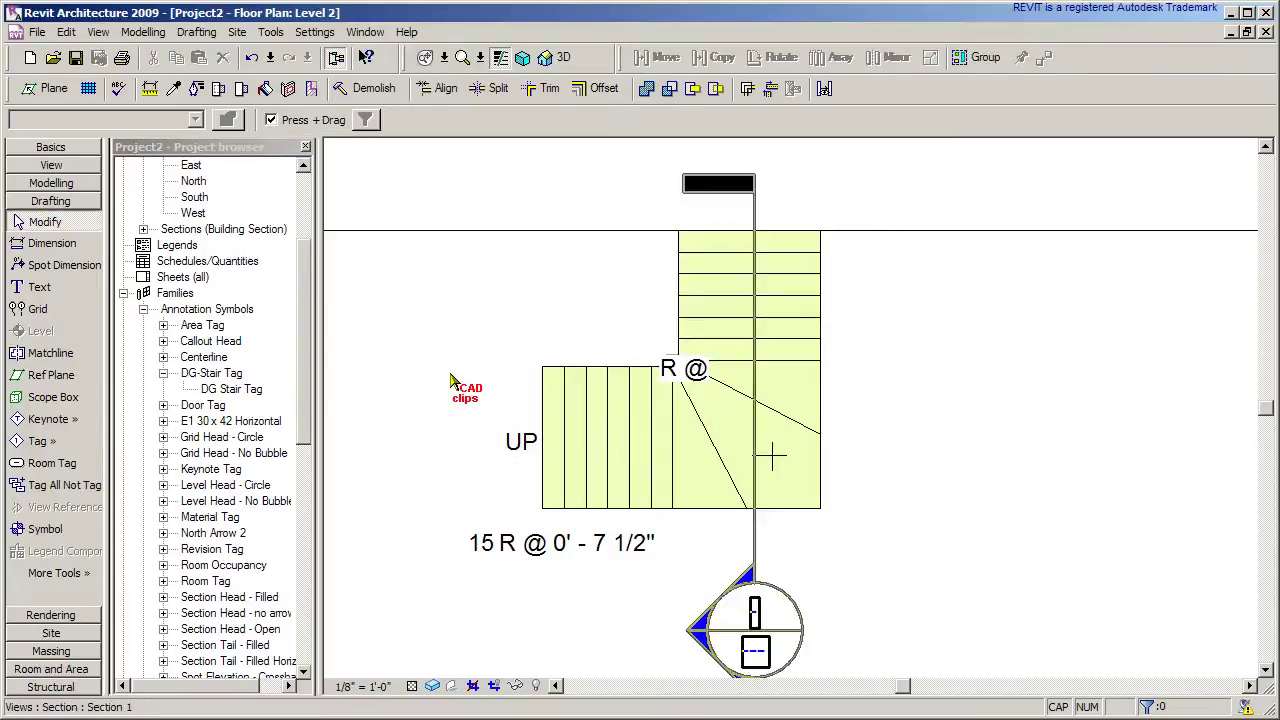
left_click_drag(695, 370, 902, 398)
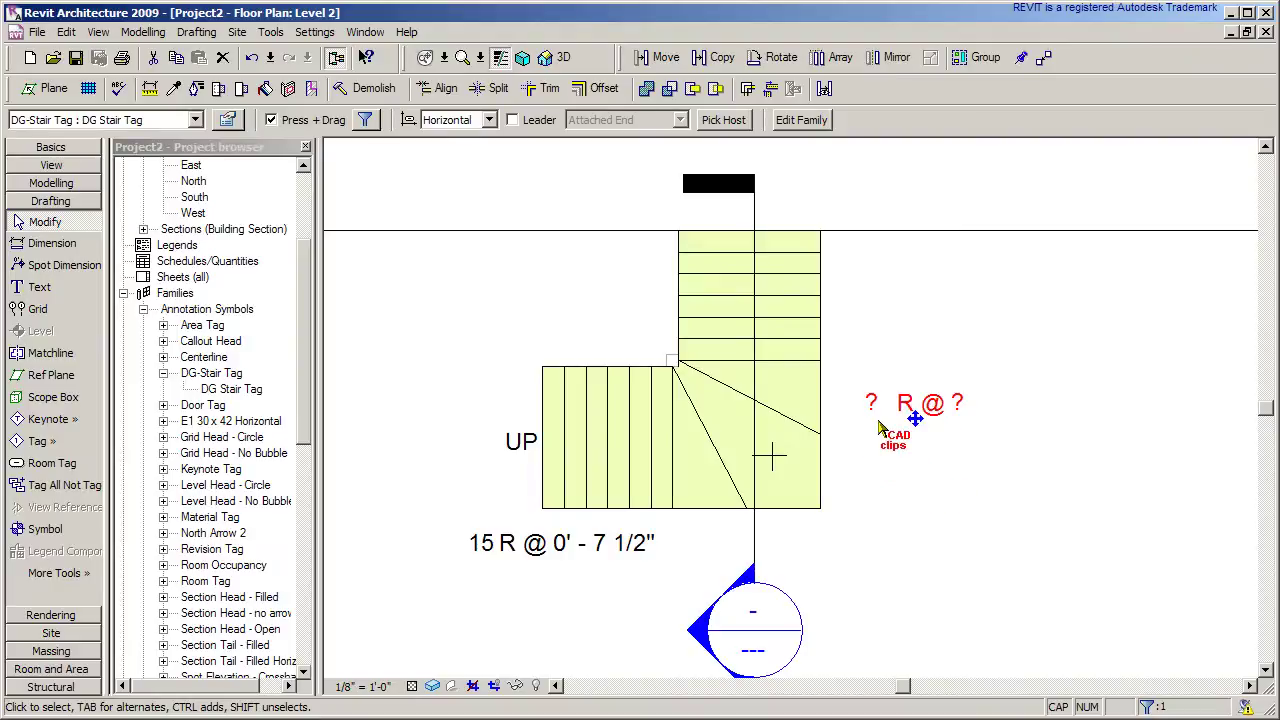
left_click(1027, 515)
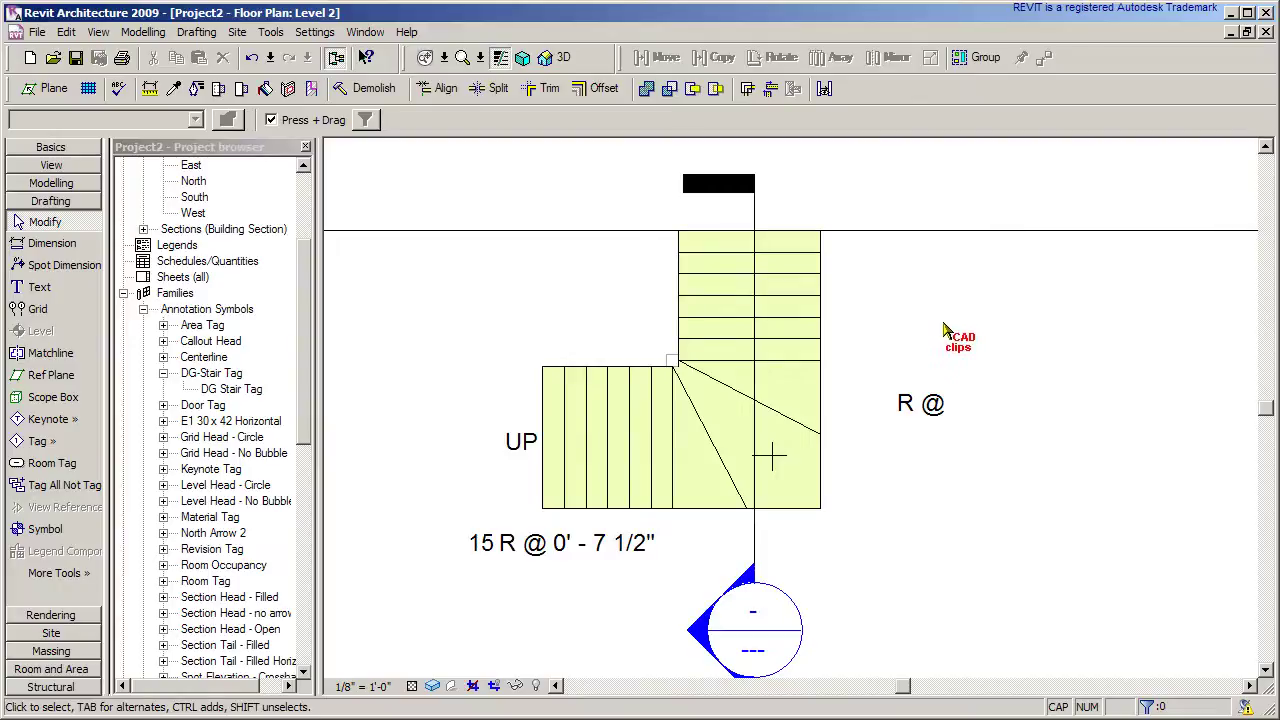
left_click(813, 303)
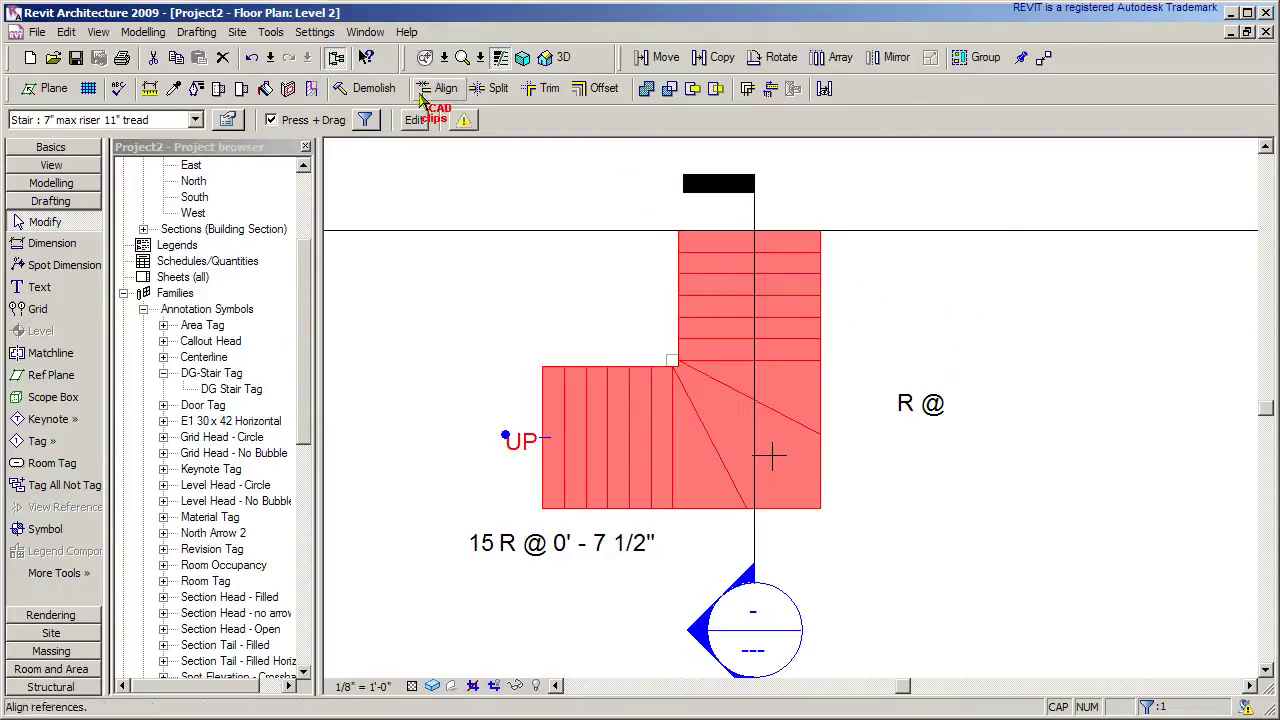
left_click(228, 119)
scroll(609, 417, "down", 4)
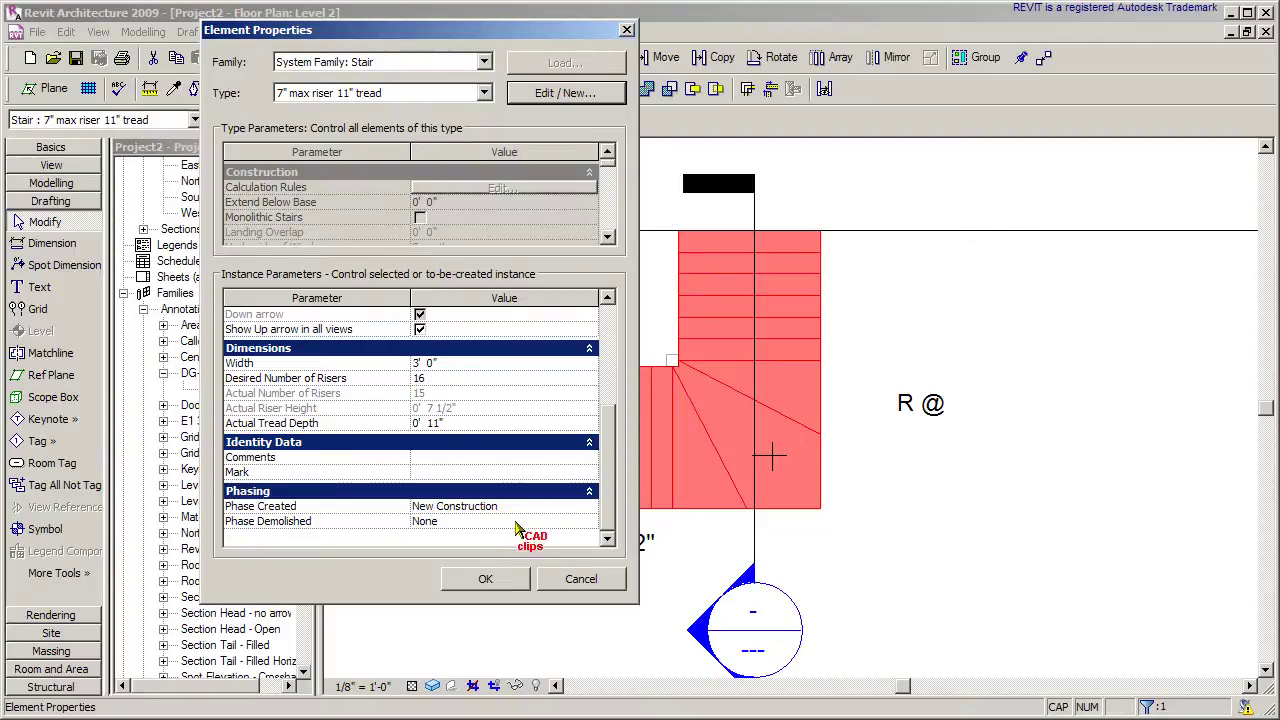
left_click(577, 580)
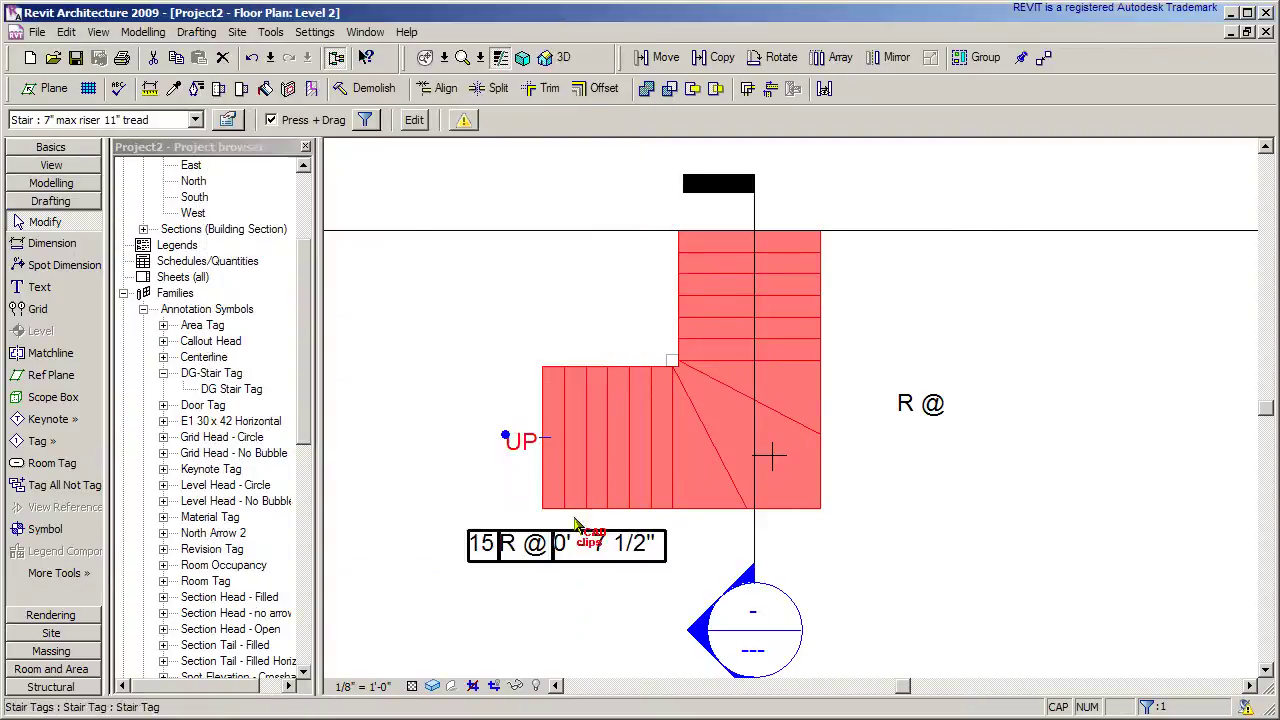
left_click(405, 190)
left_click(36, 31)
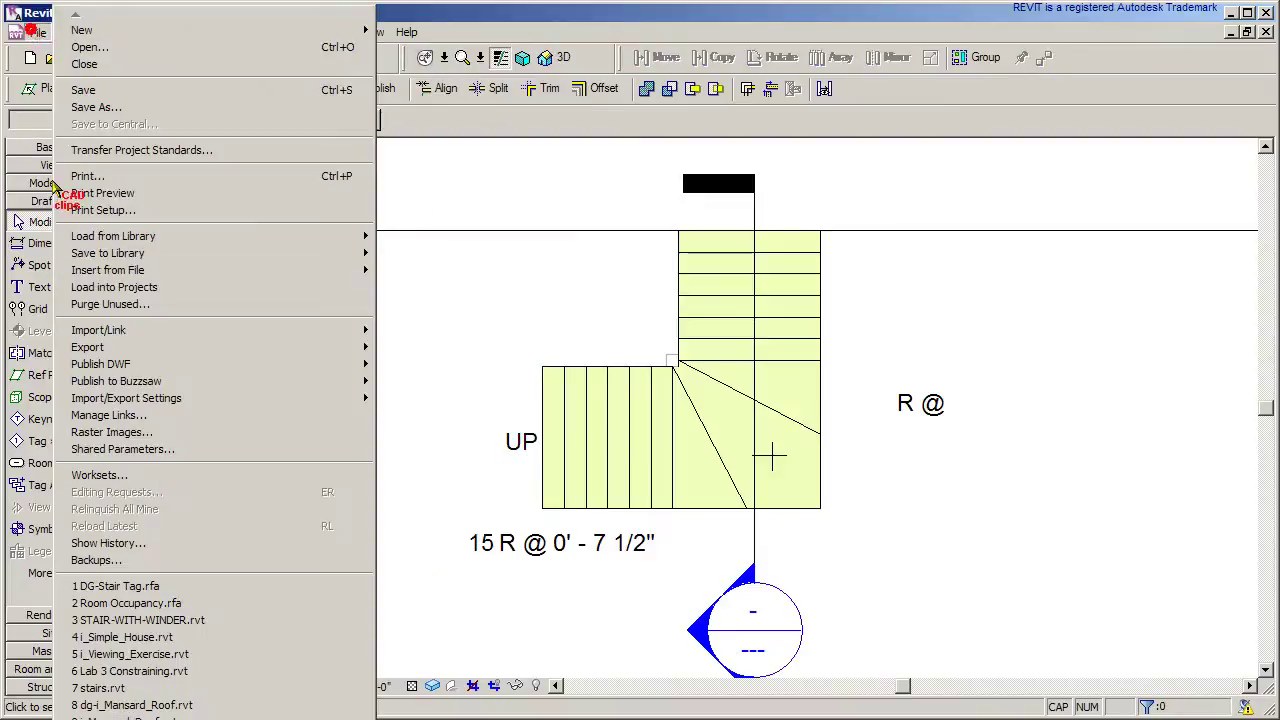
left_click(140, 449)
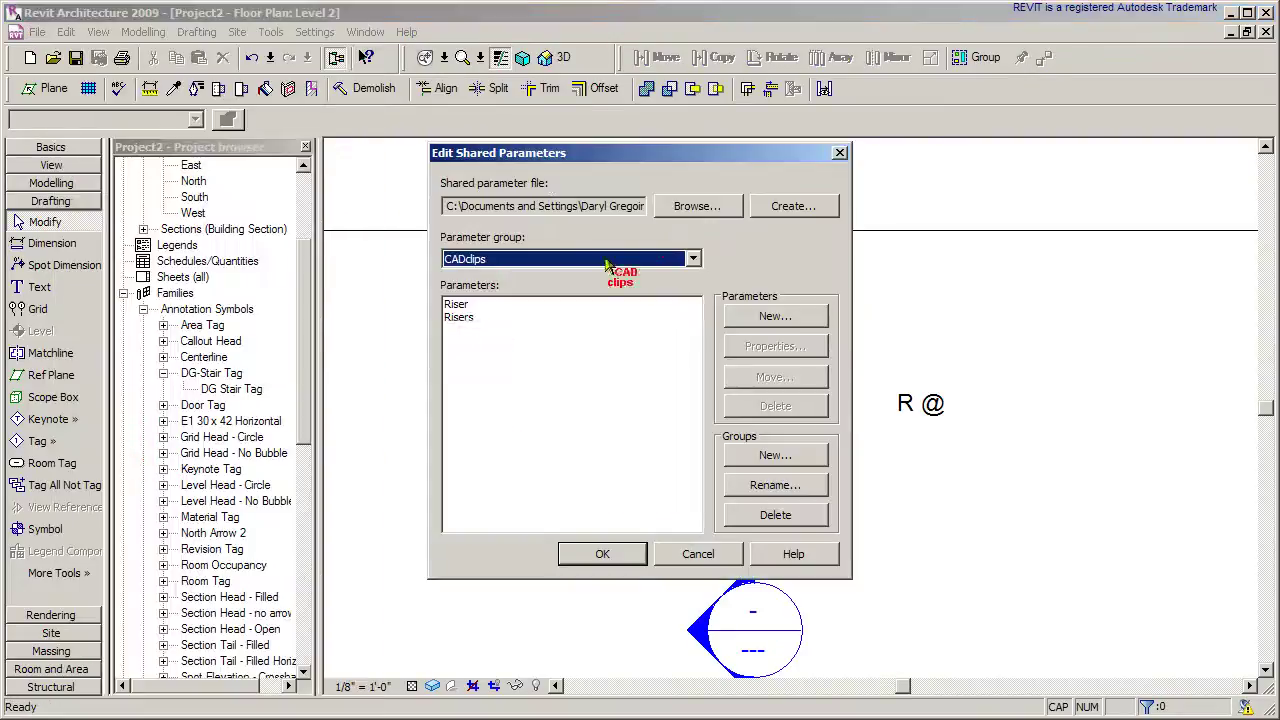
left_click(609, 207)
left_click_drag(614, 206, 676, 201)
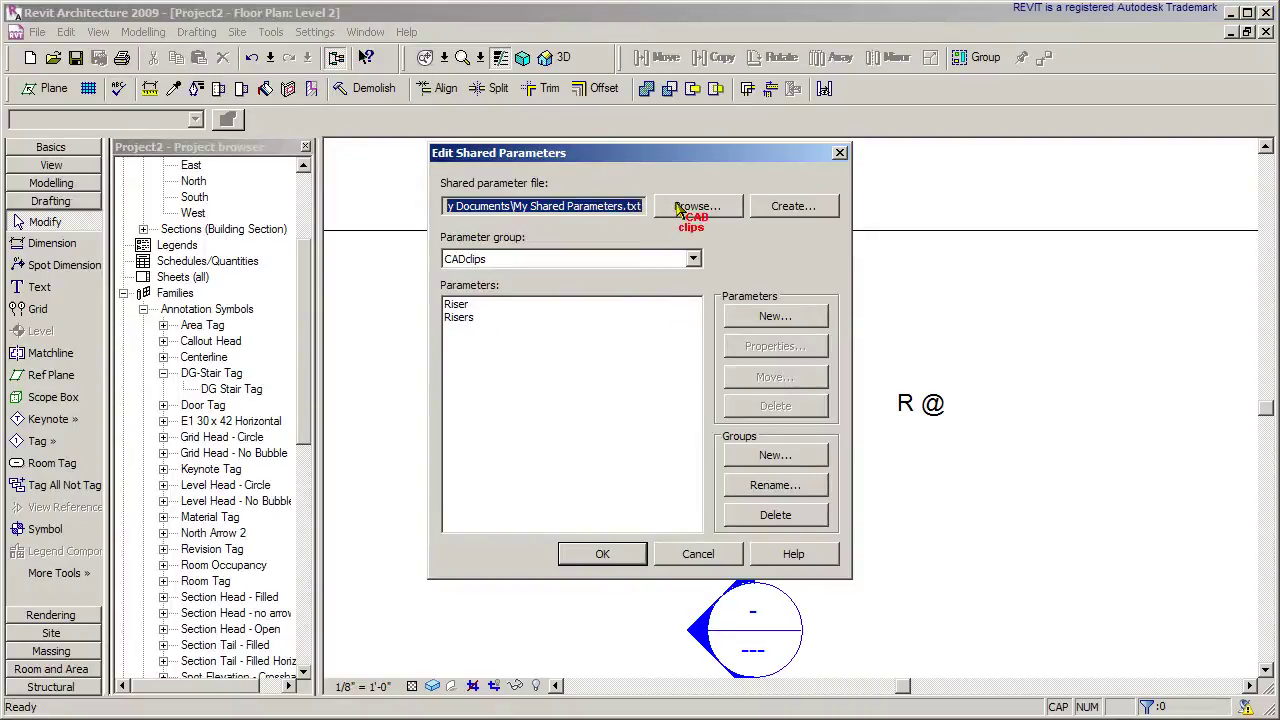
left_click(456, 304)
left_click(466, 317)
left_click(470, 304)
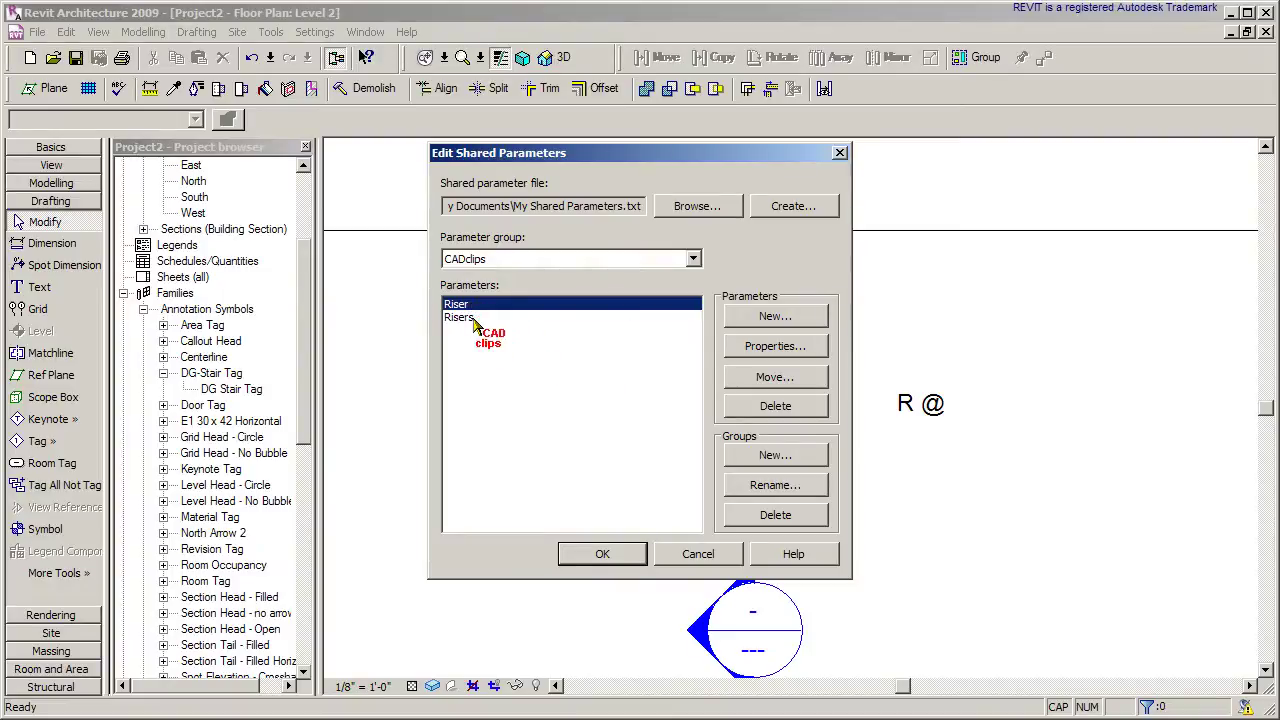
left_click(480, 317)
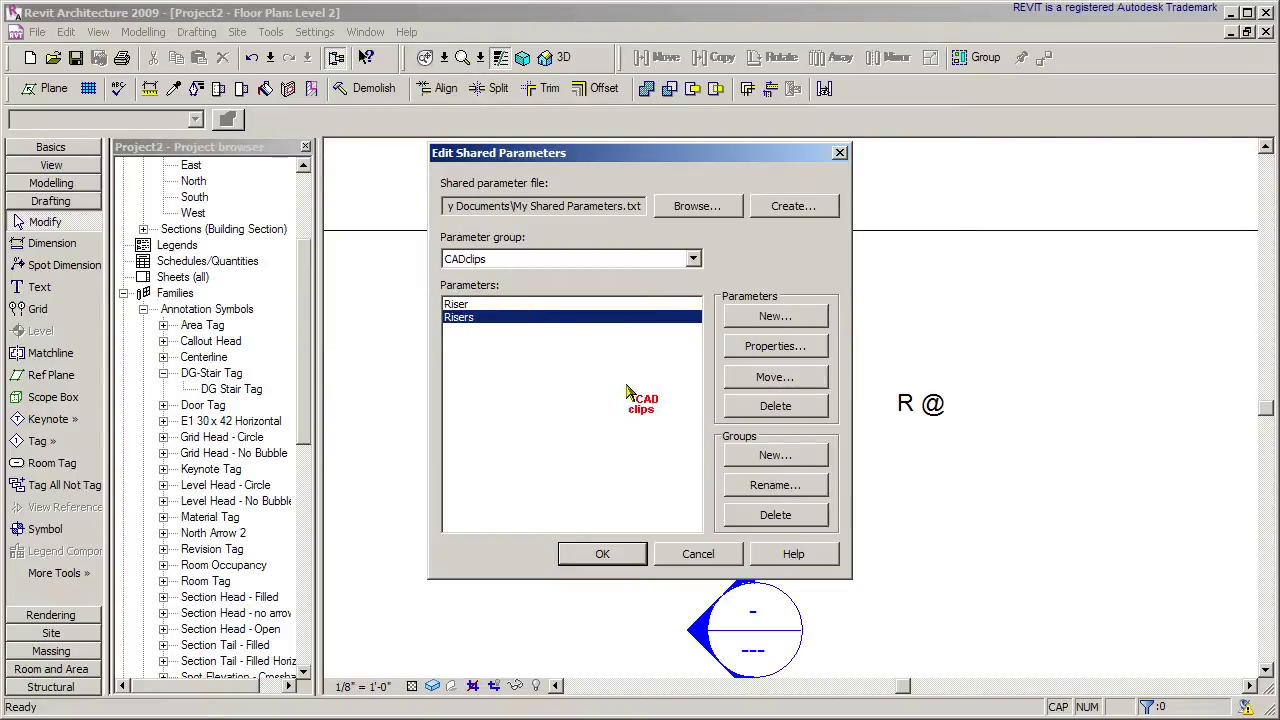
left_click(700, 555)
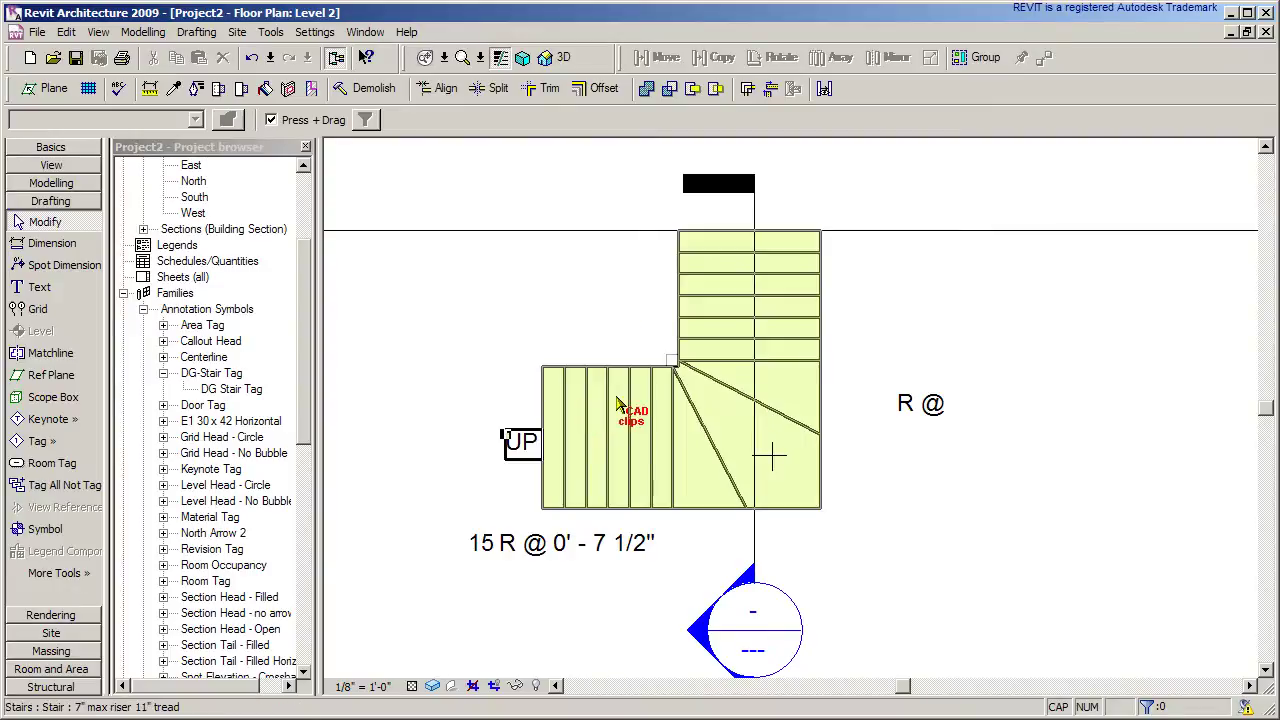
- Open the R @ stair tag's DG-Stair Tag family for editing
left_click(926, 406)
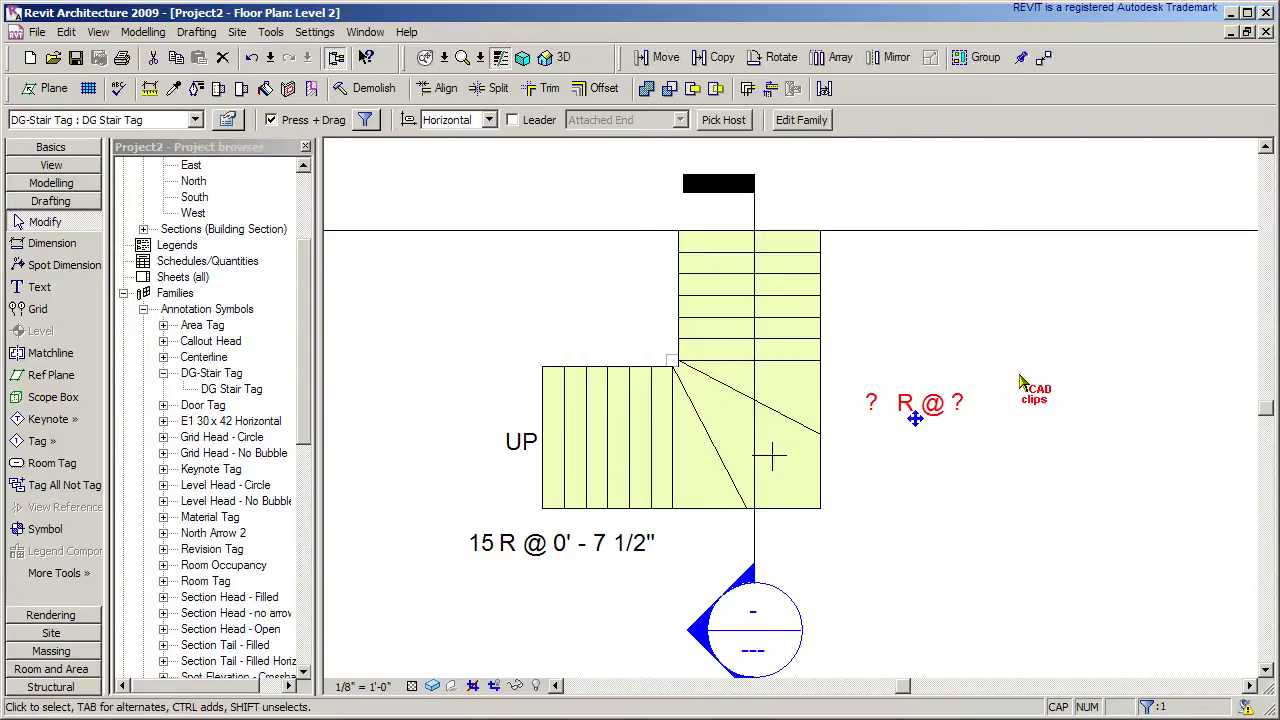
left_click(813, 120)
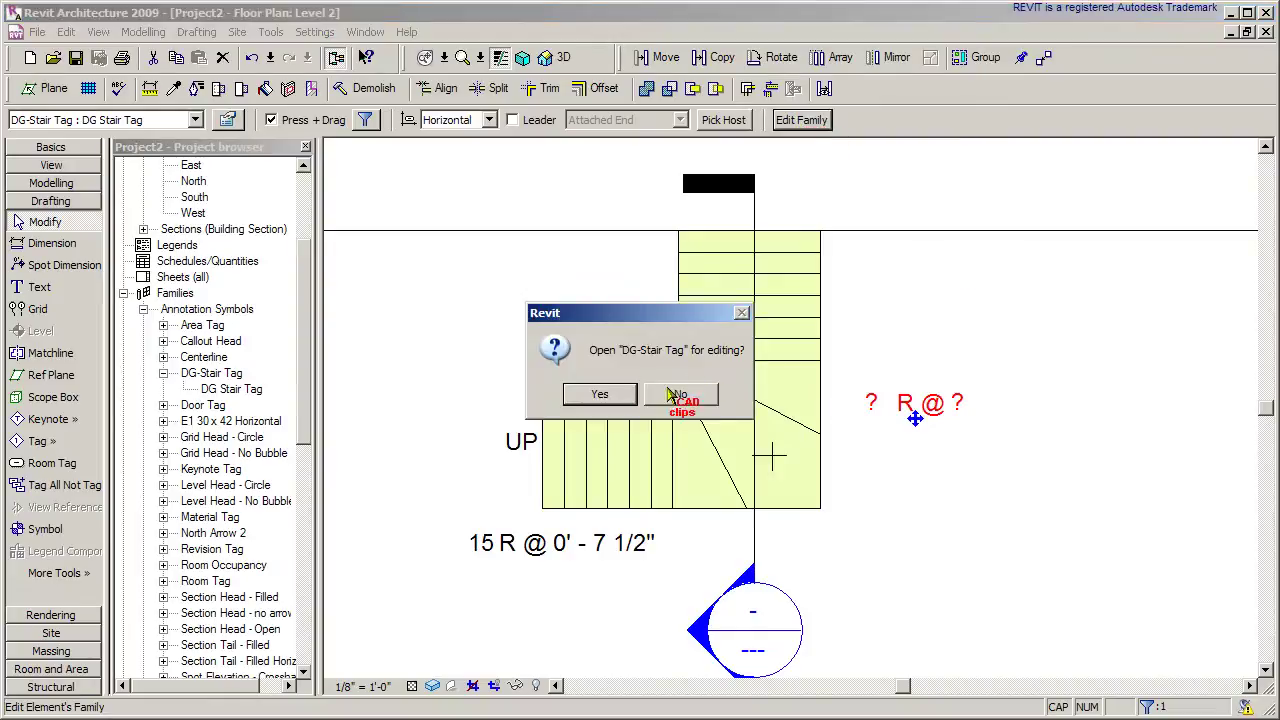
left_click(603, 393)
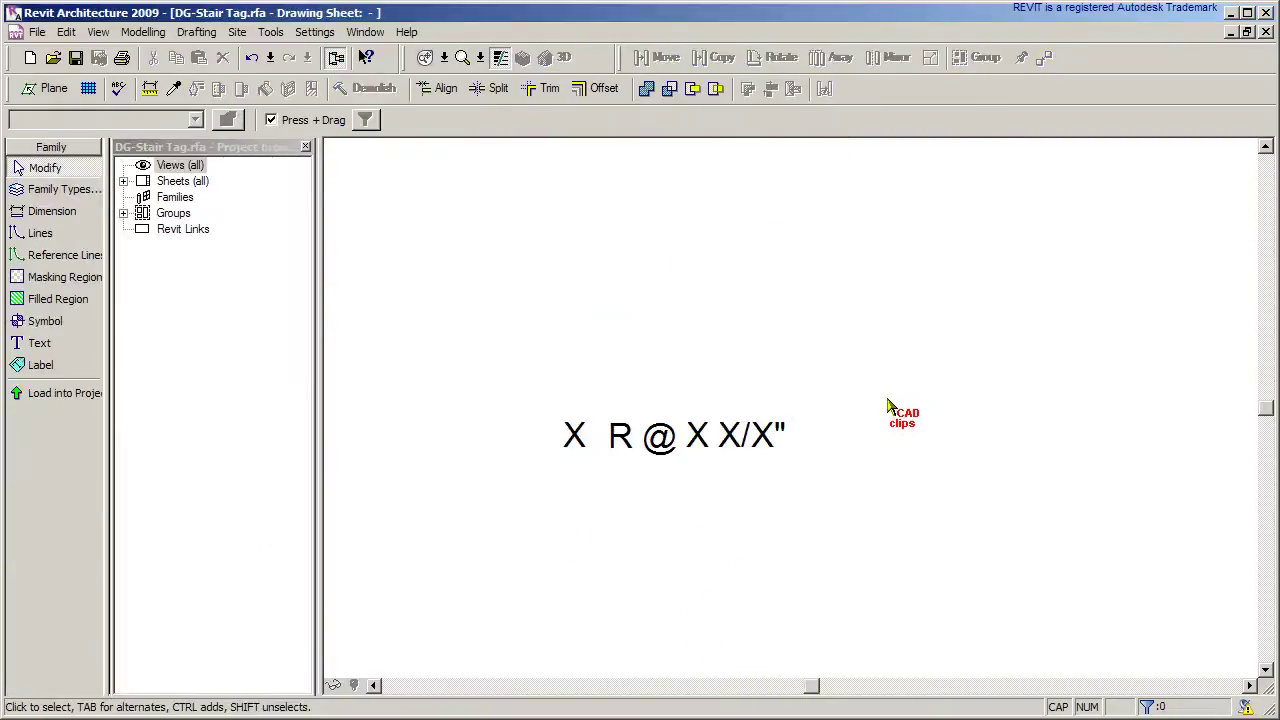
- Review the X label's parameters, backing out of adding a shared parameter, and accept
left_click(584, 432)
left_click(766, 430)
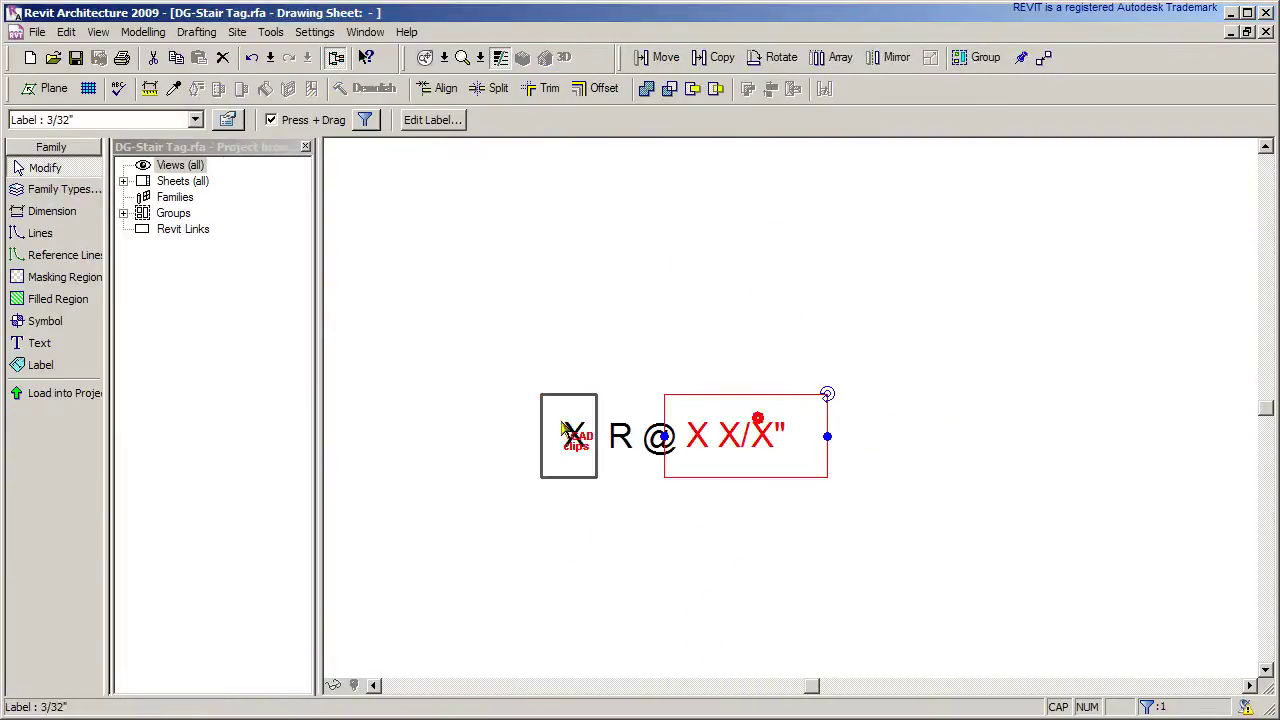
left_click(566, 430)
left_click(432, 119)
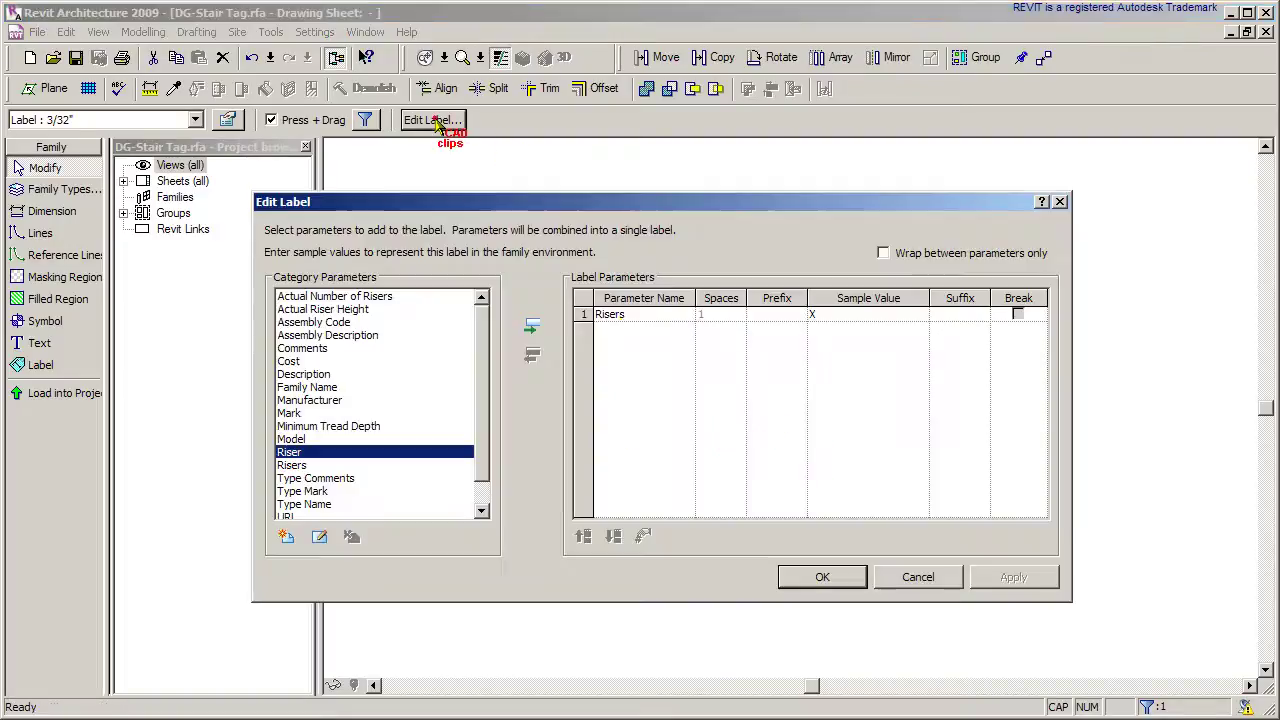
left_click(286, 540)
left_click(712, 345)
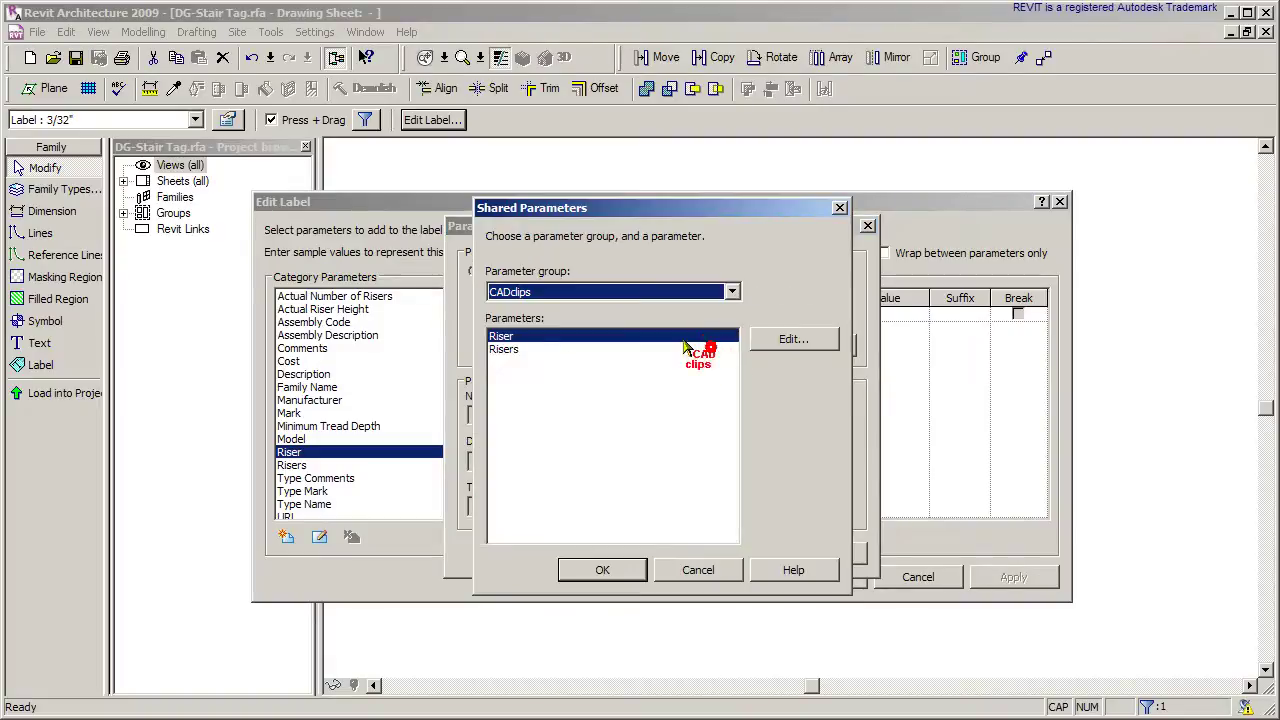
left_click(698, 570)
left_click(729, 553)
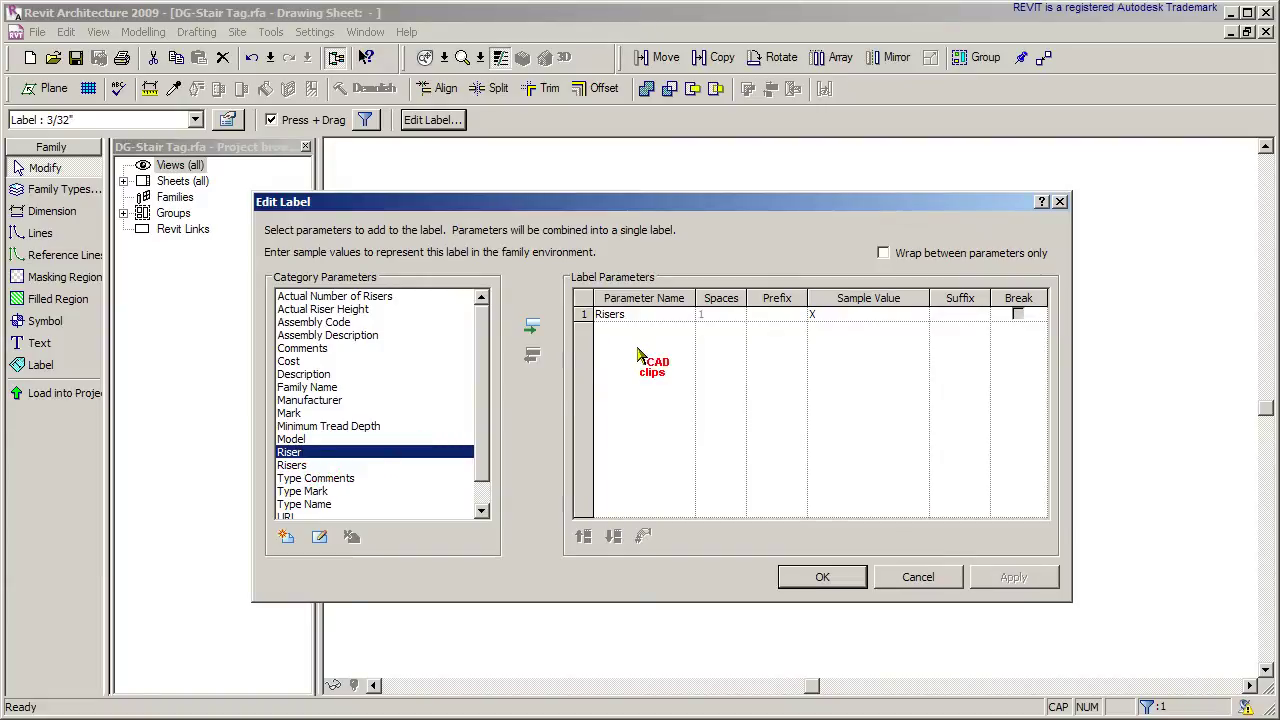
left_click_drag(480, 455, 487, 475)
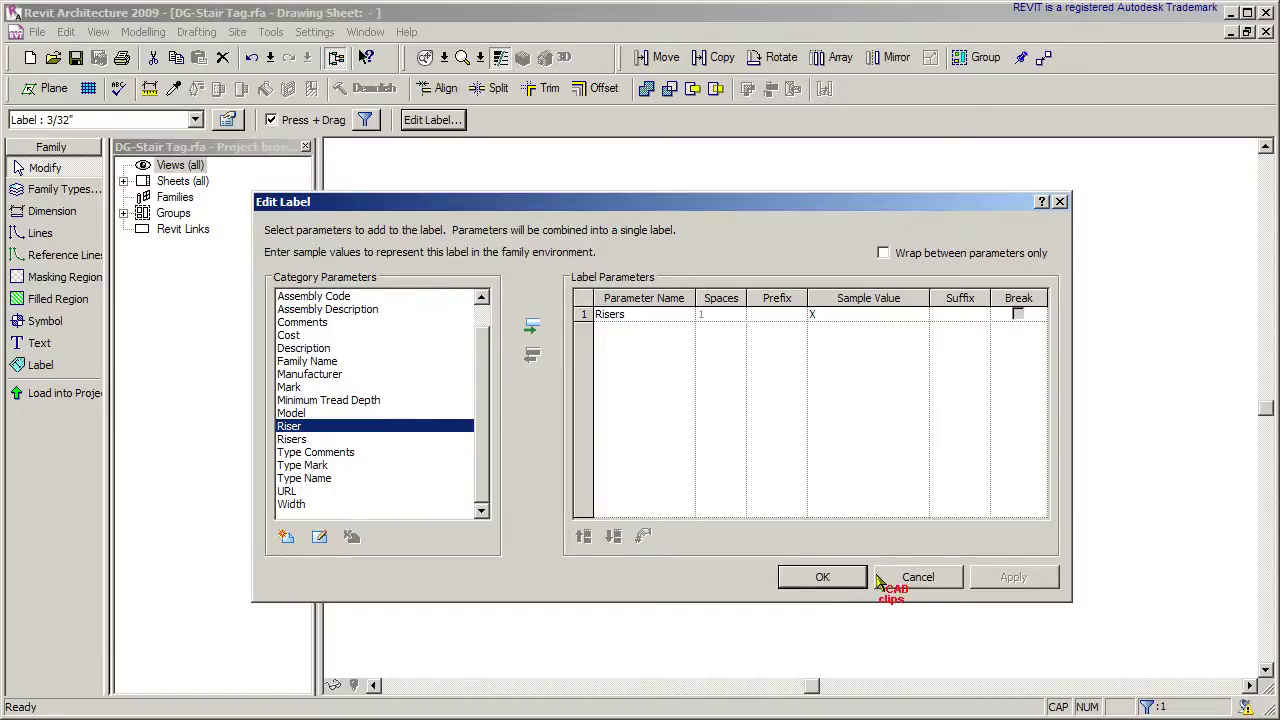
left_click(820, 577)
- Check the X X/X" label's parameters, then confirm the X label uses the Risers parameter
left_click(768, 462)
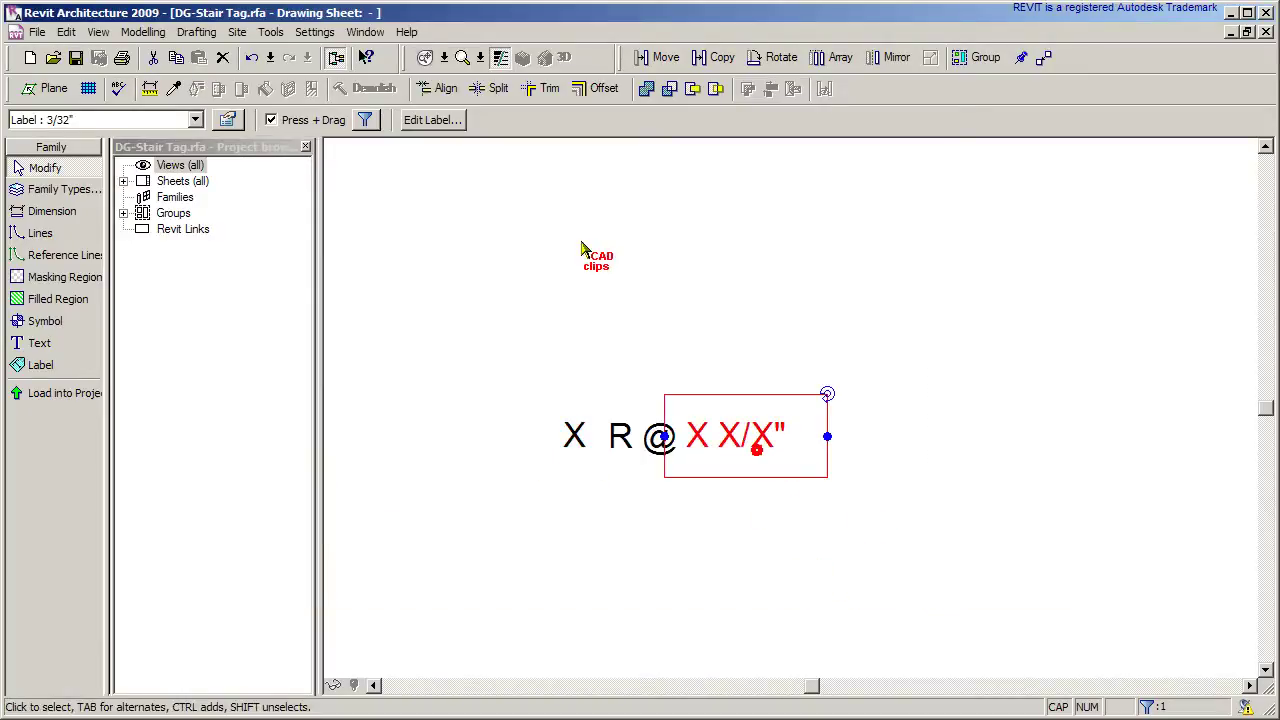
left_click(415, 120)
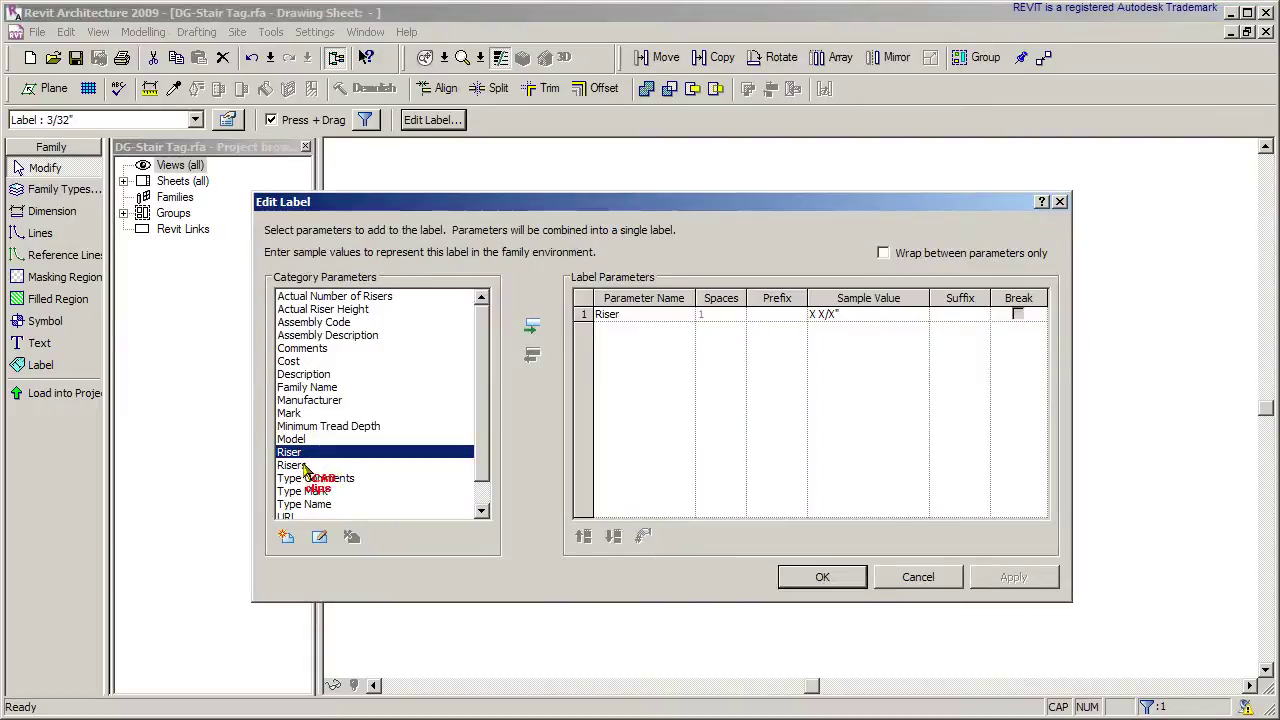
left_click(917, 577)
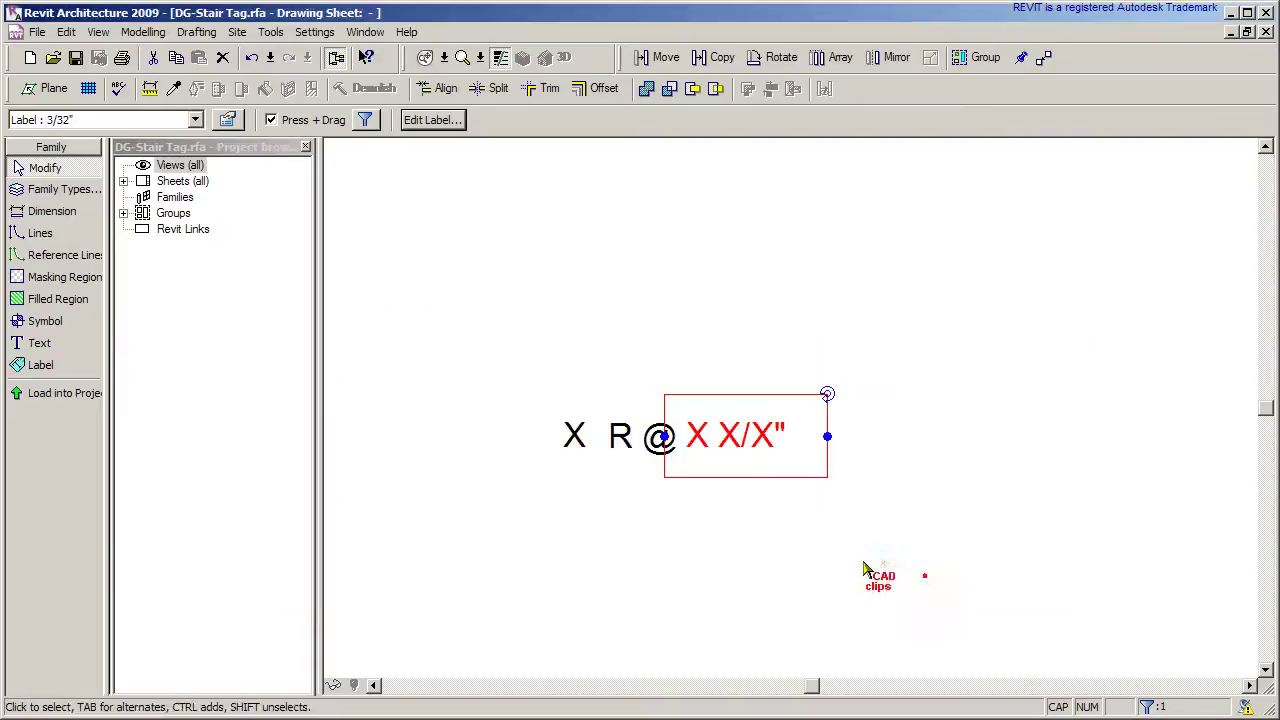
left_click(573, 465)
left_click(430, 120)
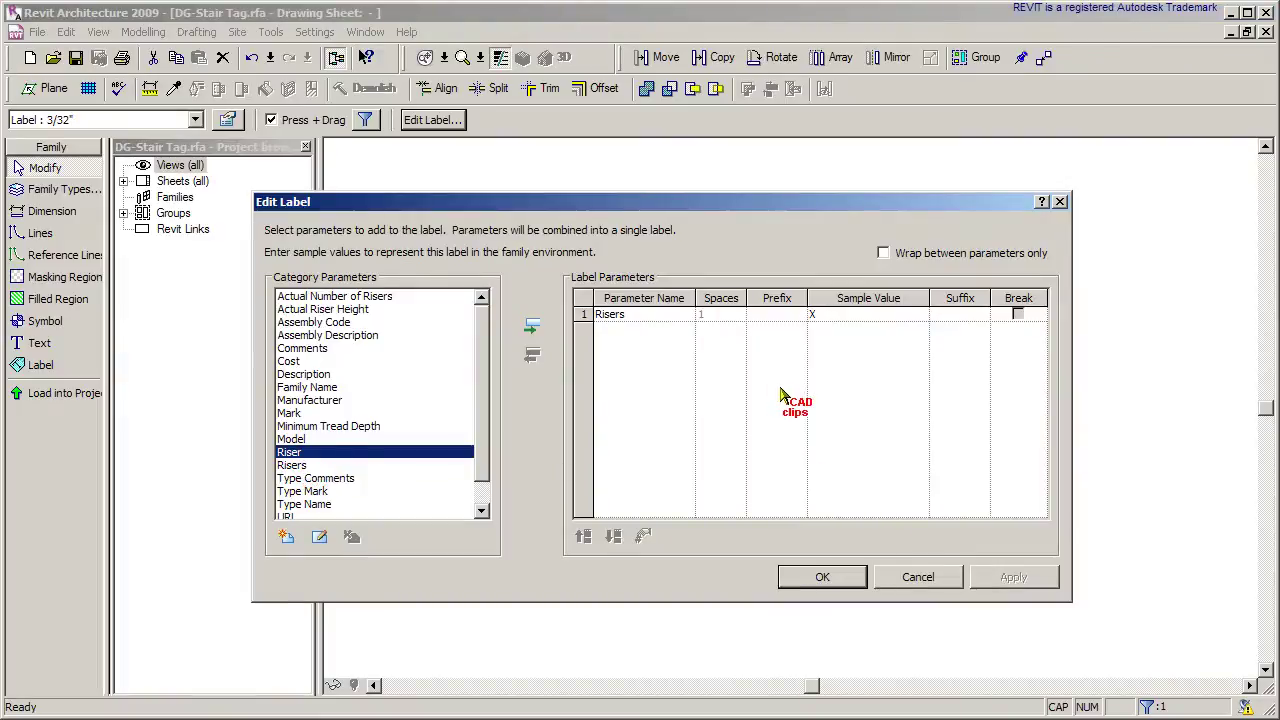
left_click(634, 315)
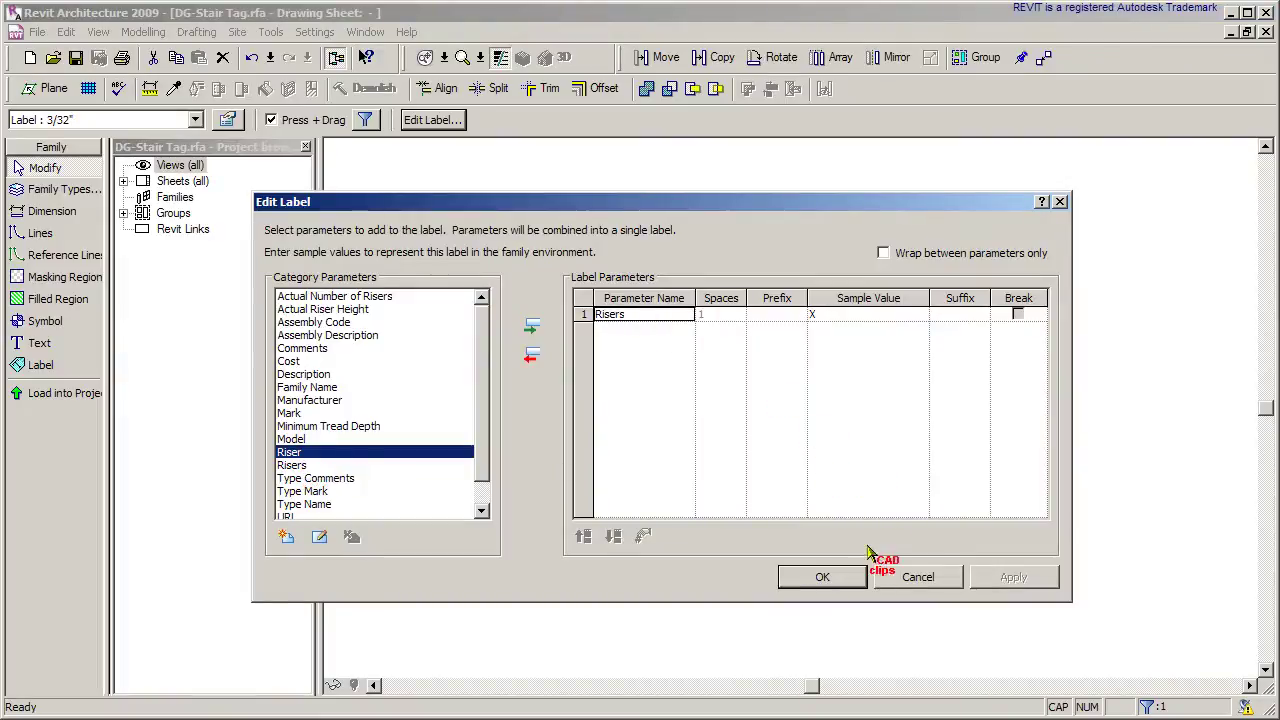
left_click(855, 577)
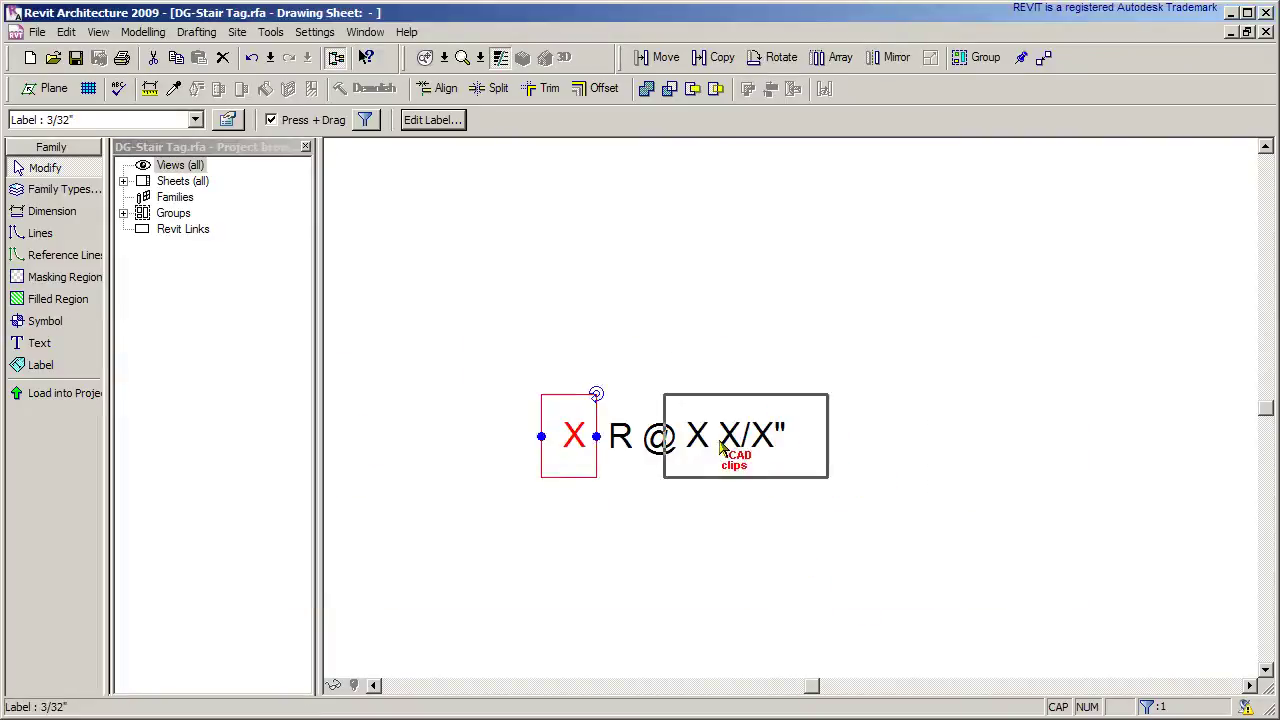
- Close the DG-Stair Tag family, saving changes to DG-Stair Tag.rfa
left_click(38, 33)
left_click(100, 63)
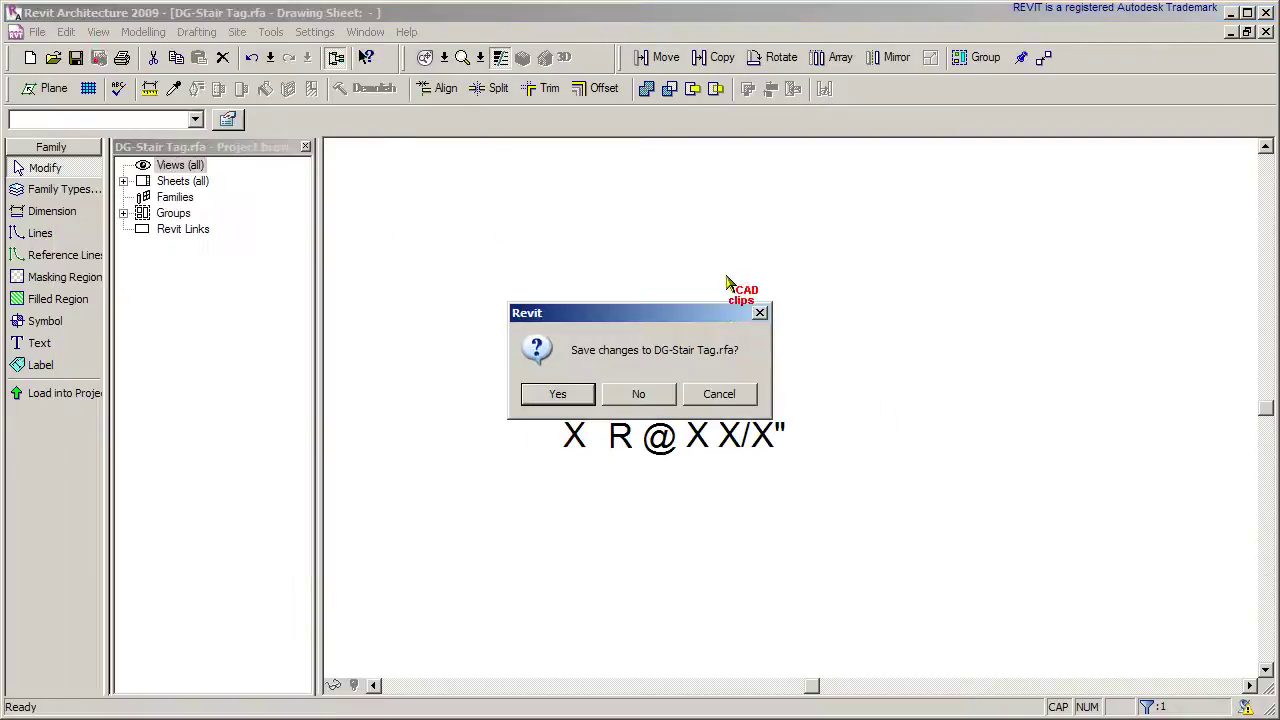
left_click(580, 396)
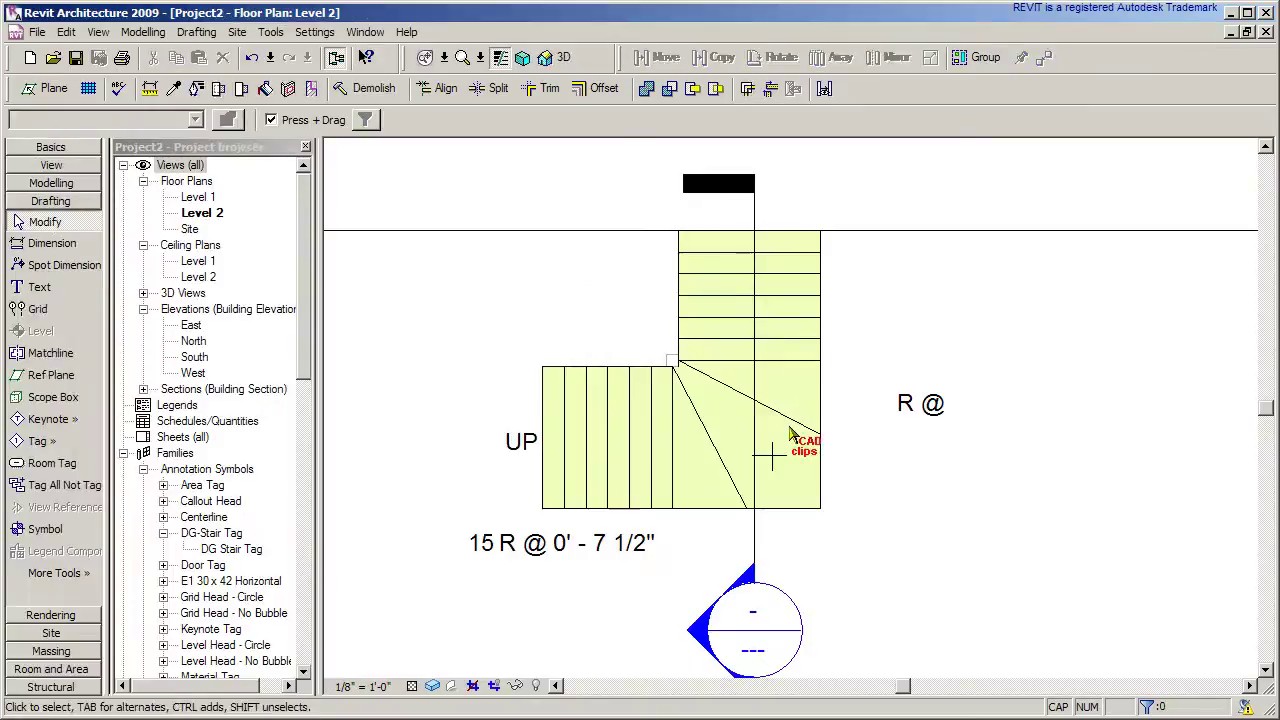
- Select and deselect the R @ stair tag and the winder stair in the Level 2 plan
left_click_drag(794, 428, 925, 423)
left_click(950, 455)
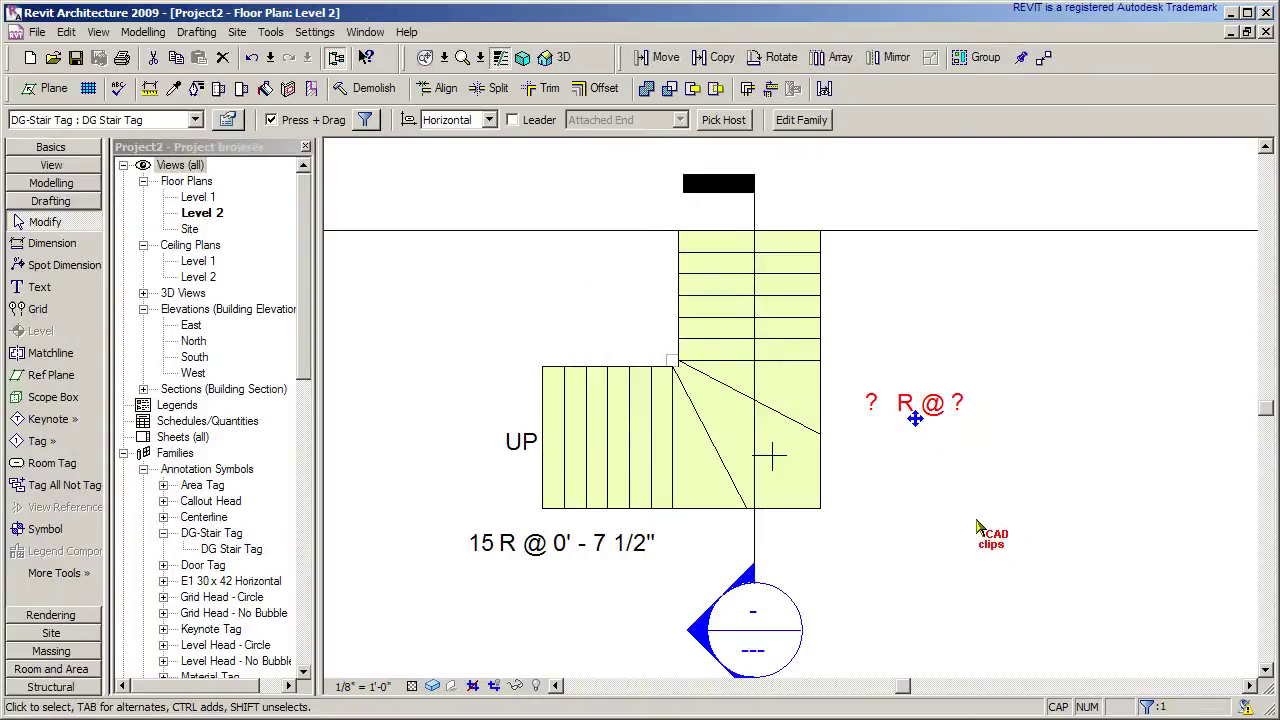
left_click(821, 289)
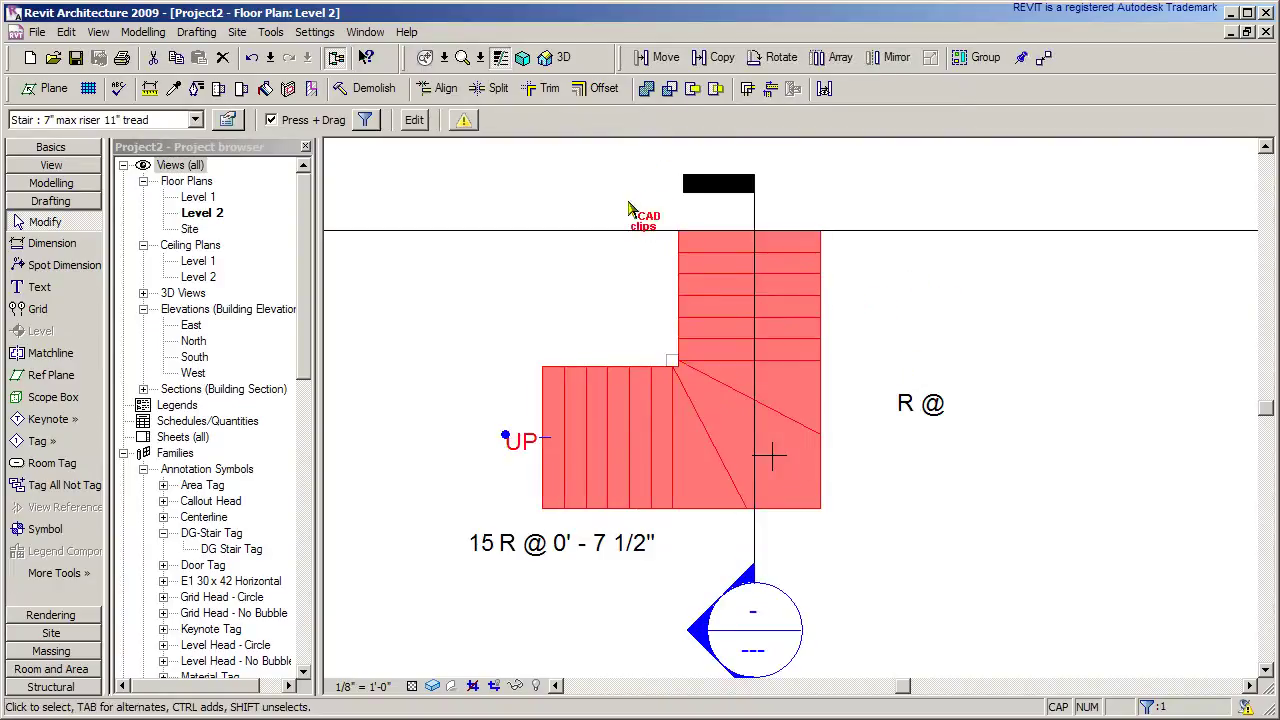
left_click(518, 266)
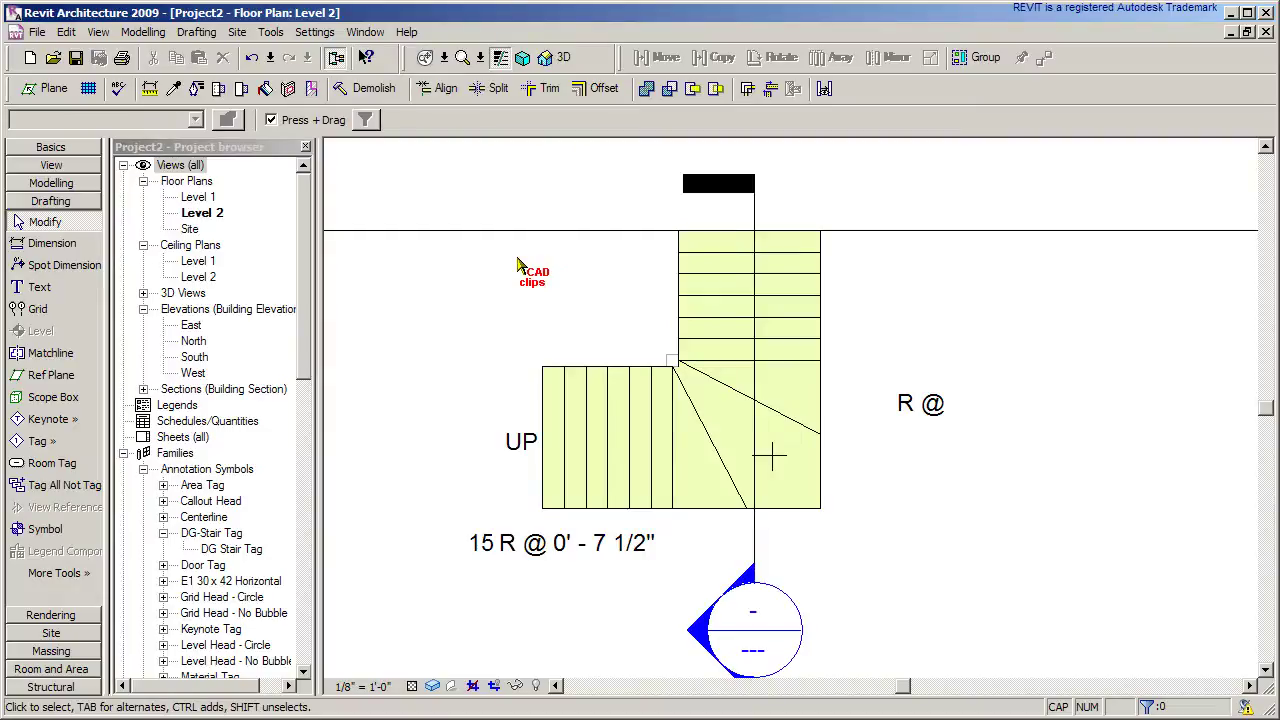
- Start a new project parameter using the Riser shared parameter
left_click(324, 33)
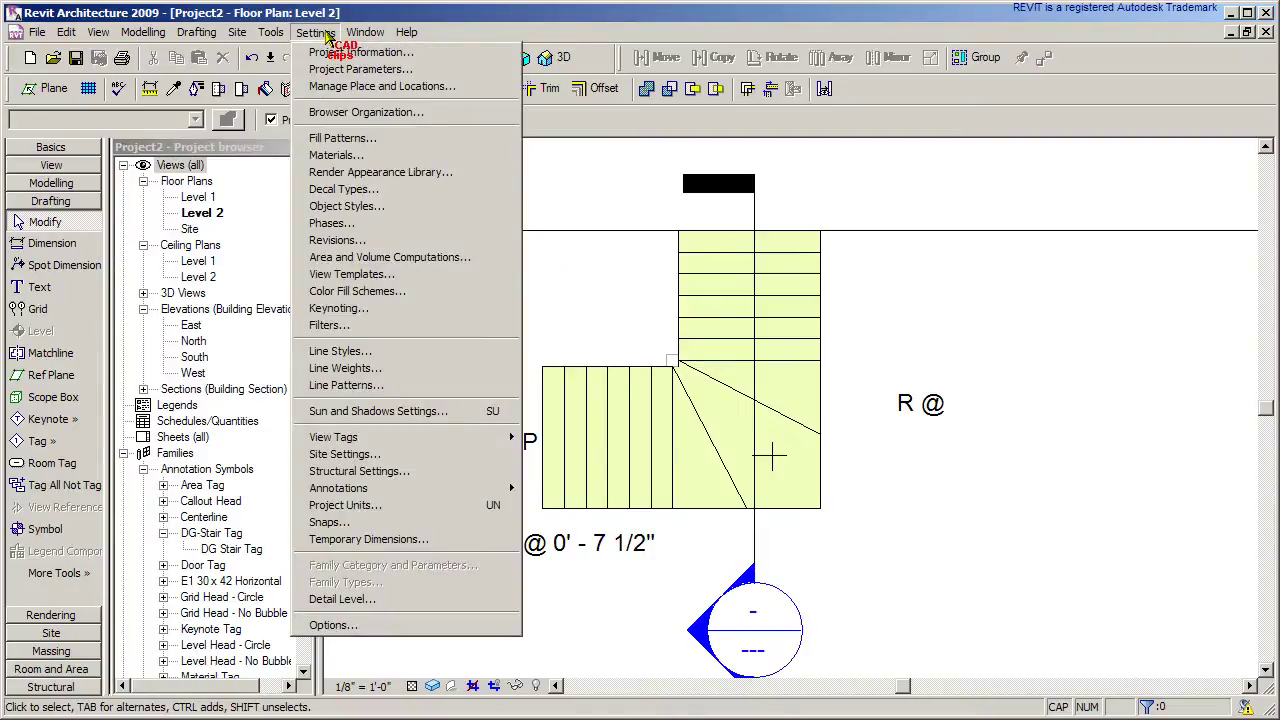
left_click(342, 70)
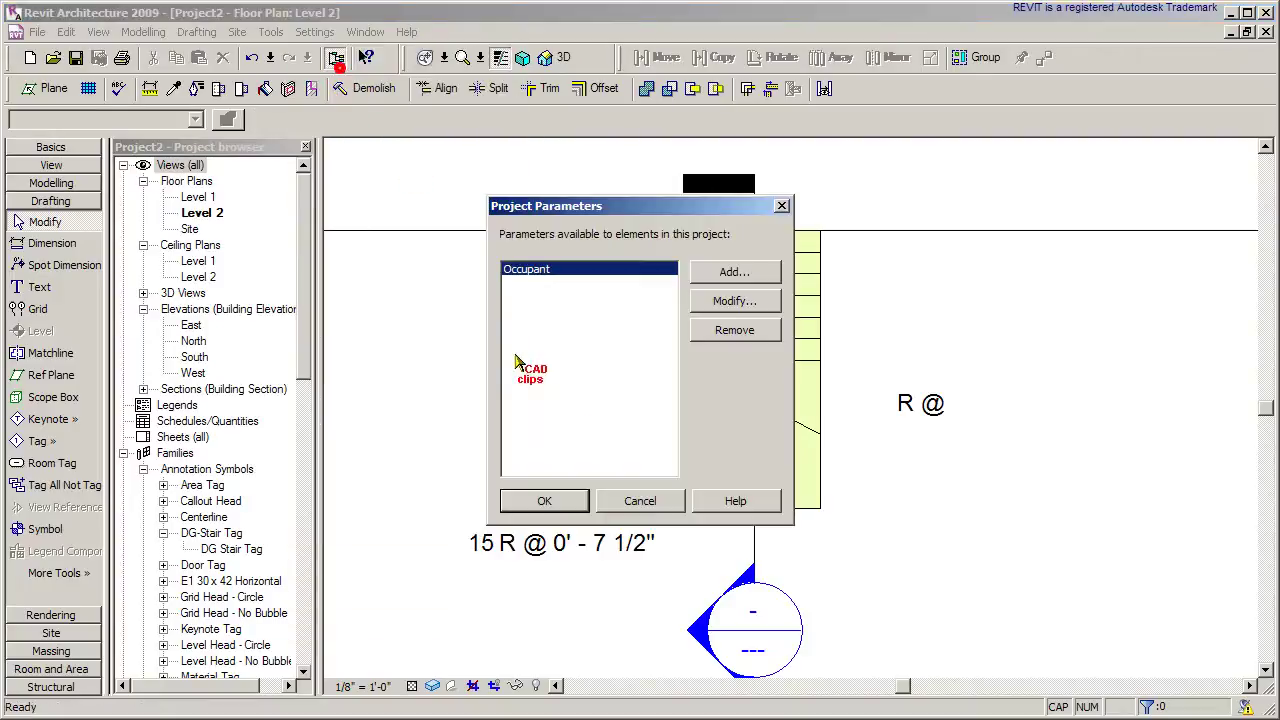
left_click(730, 270)
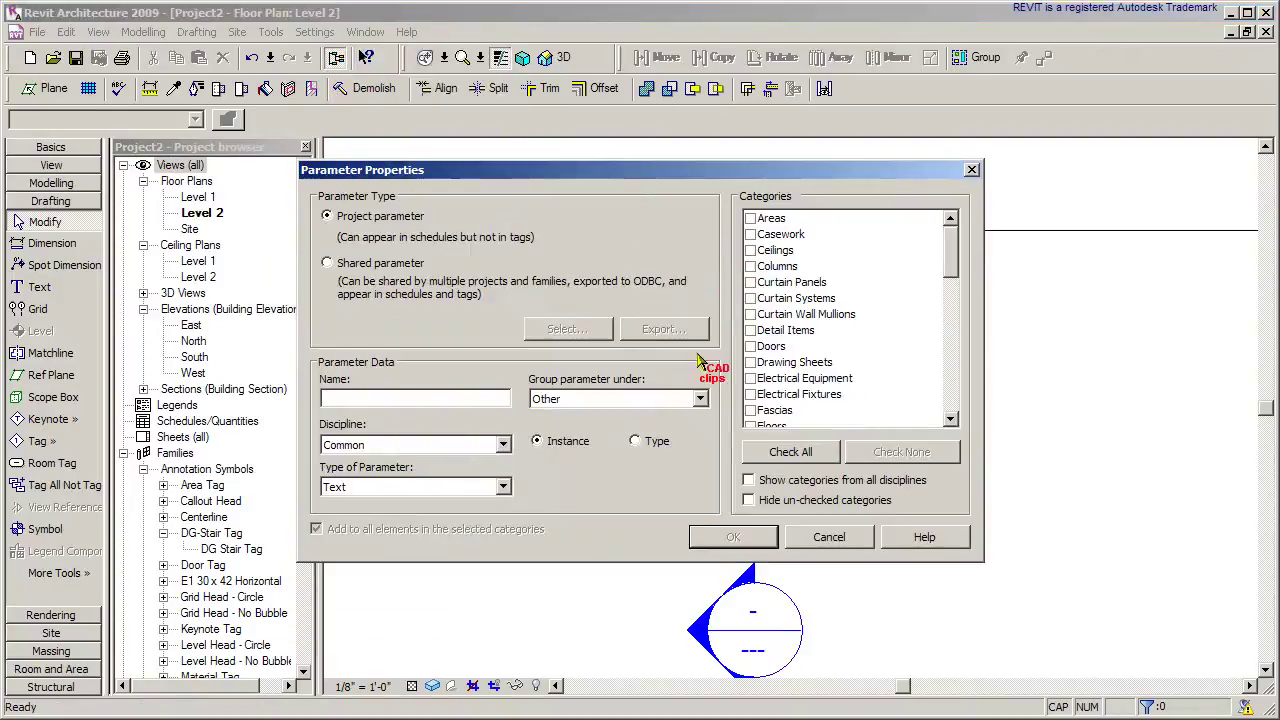
left_click(327, 263)
left_click(563, 332)
left_click(497, 299)
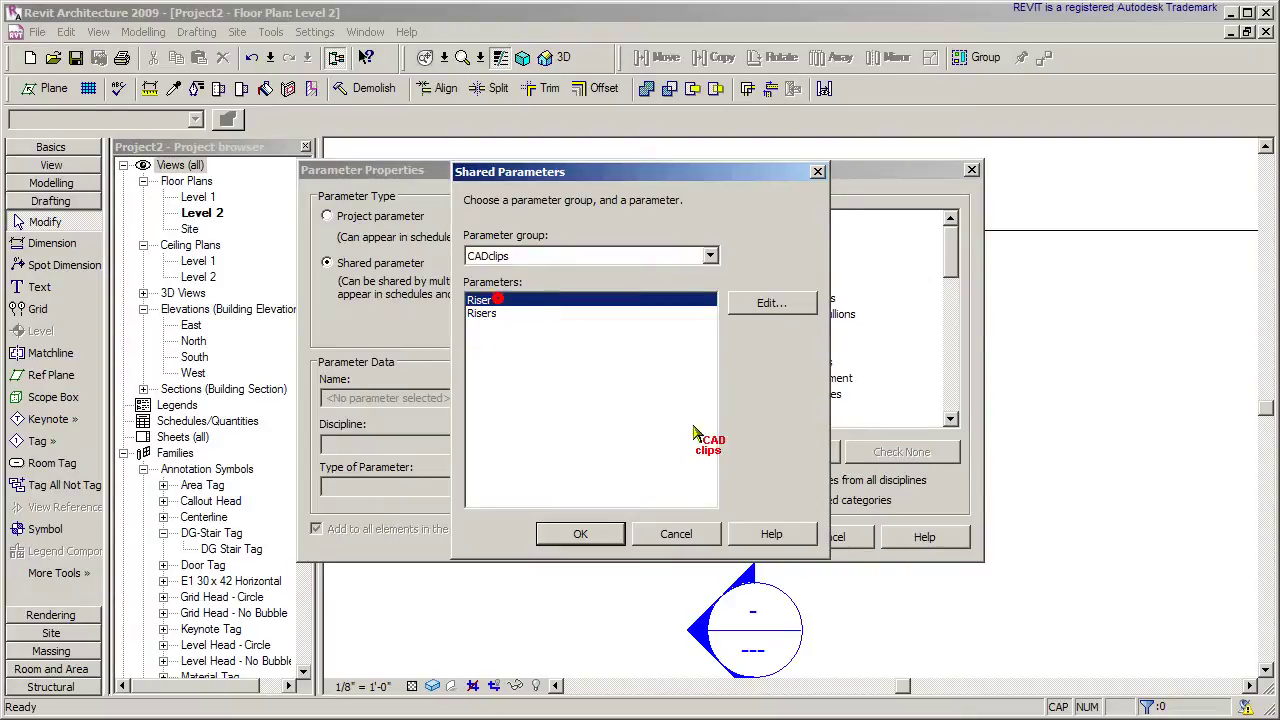
left_click(588, 535)
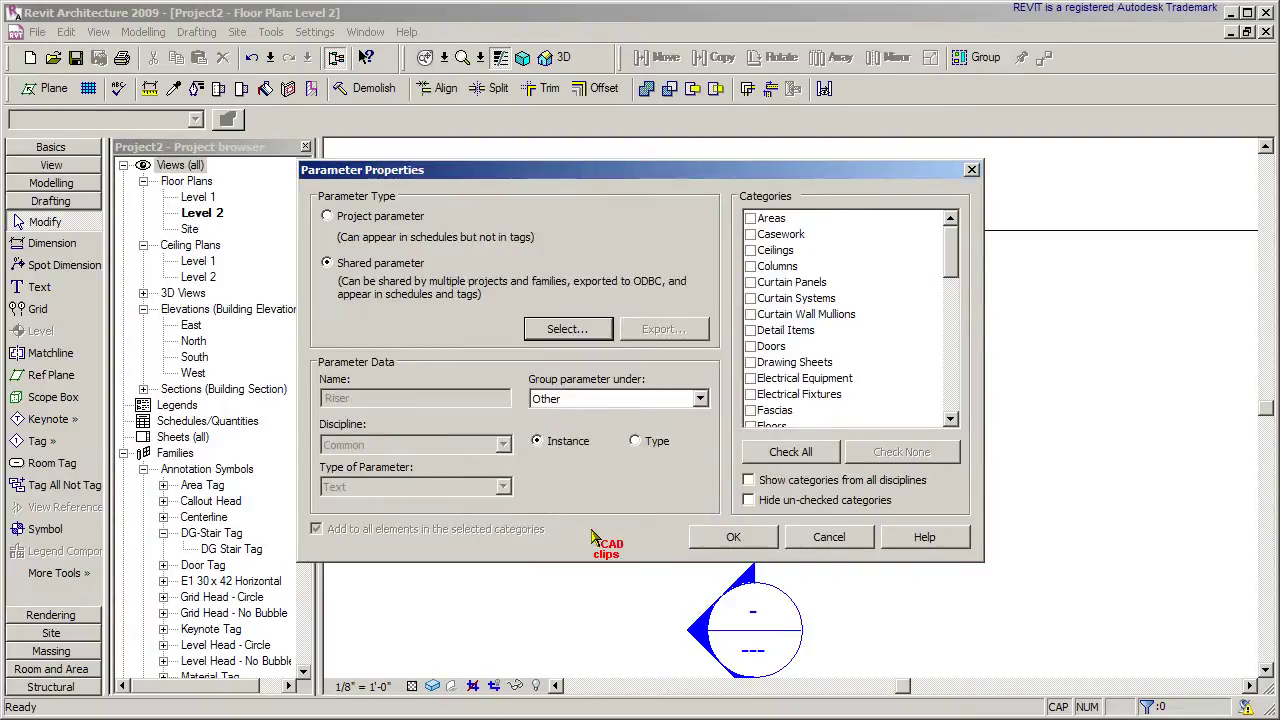
- Apply the Riser parameter to Stairs, group it under Construction, and confirm
left_click(730, 538)
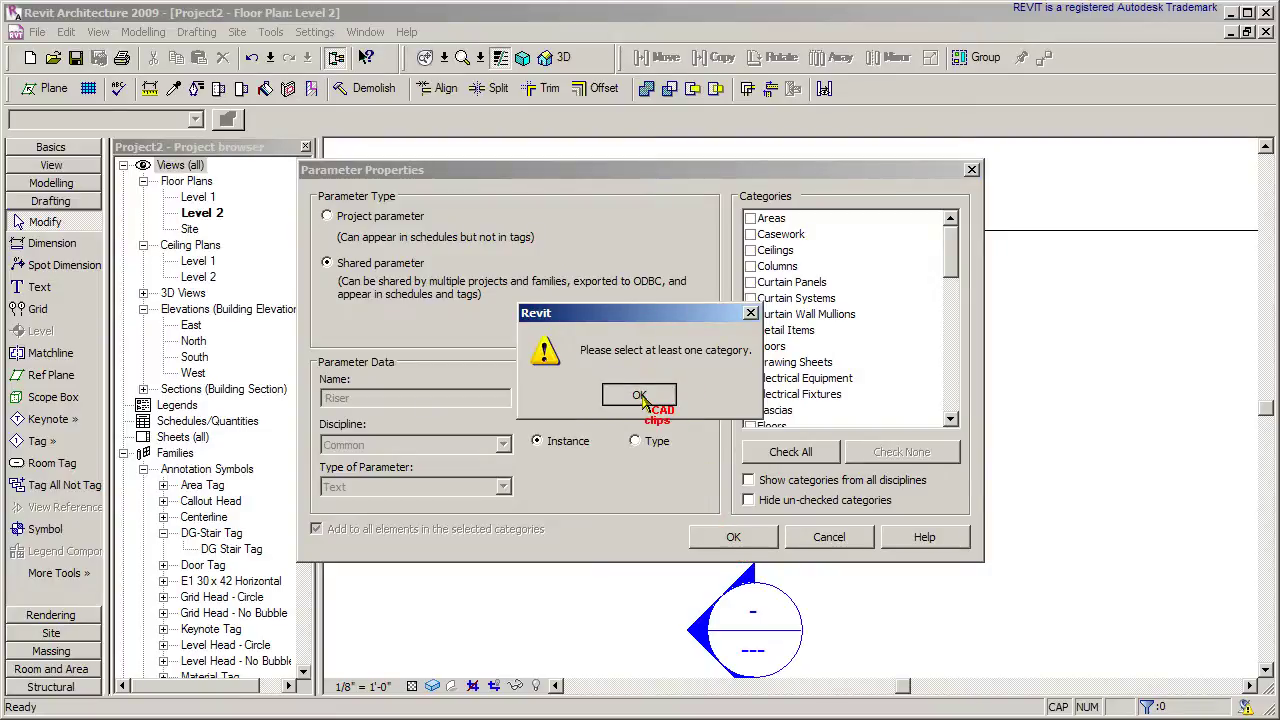
left_click(640, 396)
left_click_drag(953, 258, 965, 372)
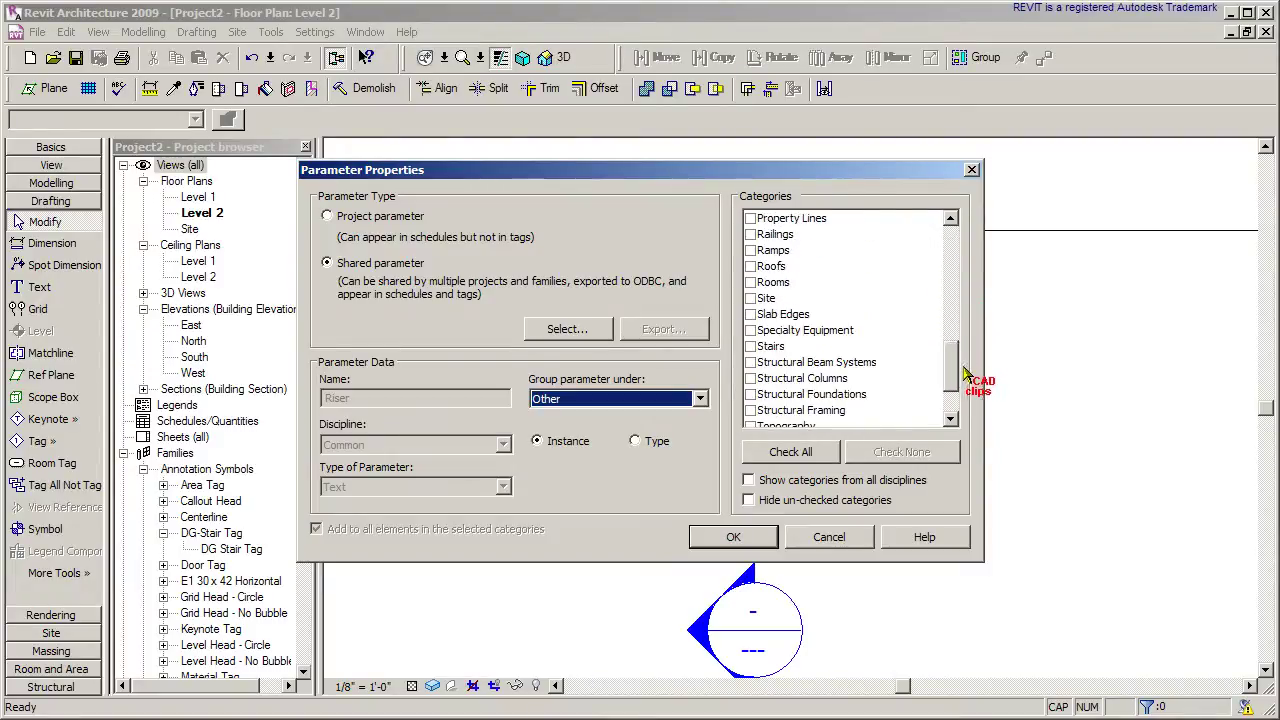
left_click(750, 346)
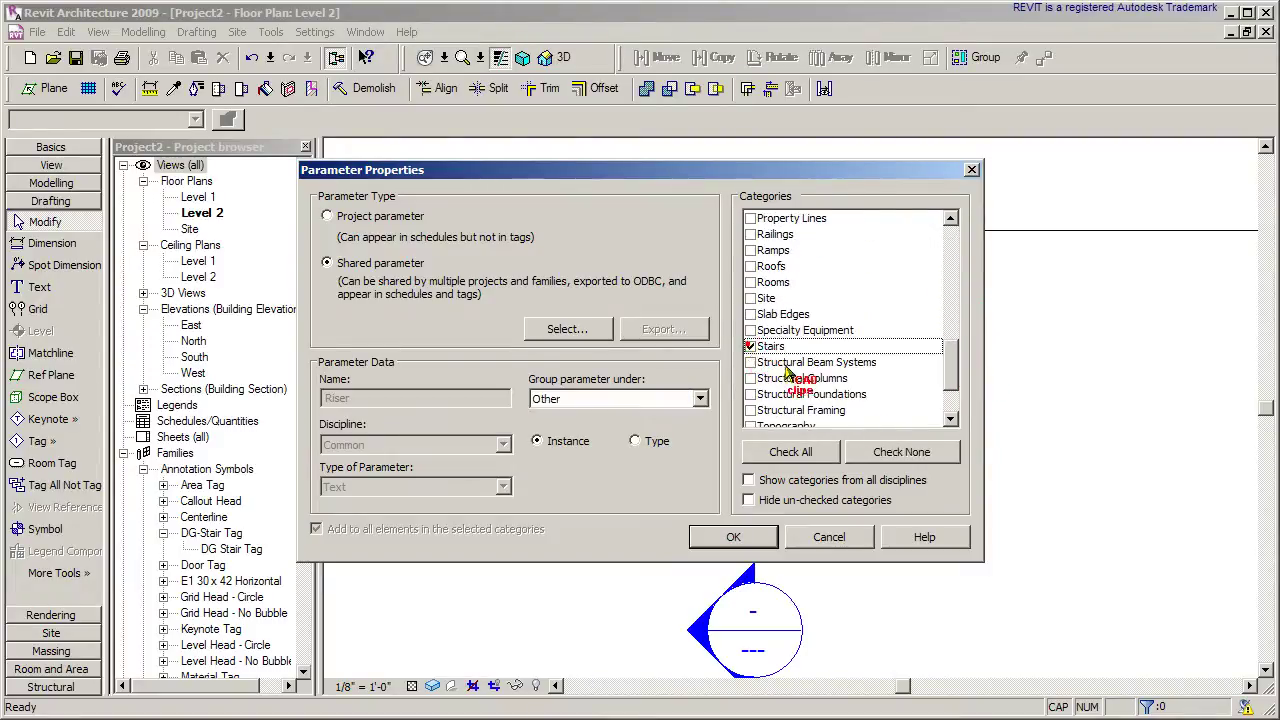
left_click(700, 399)
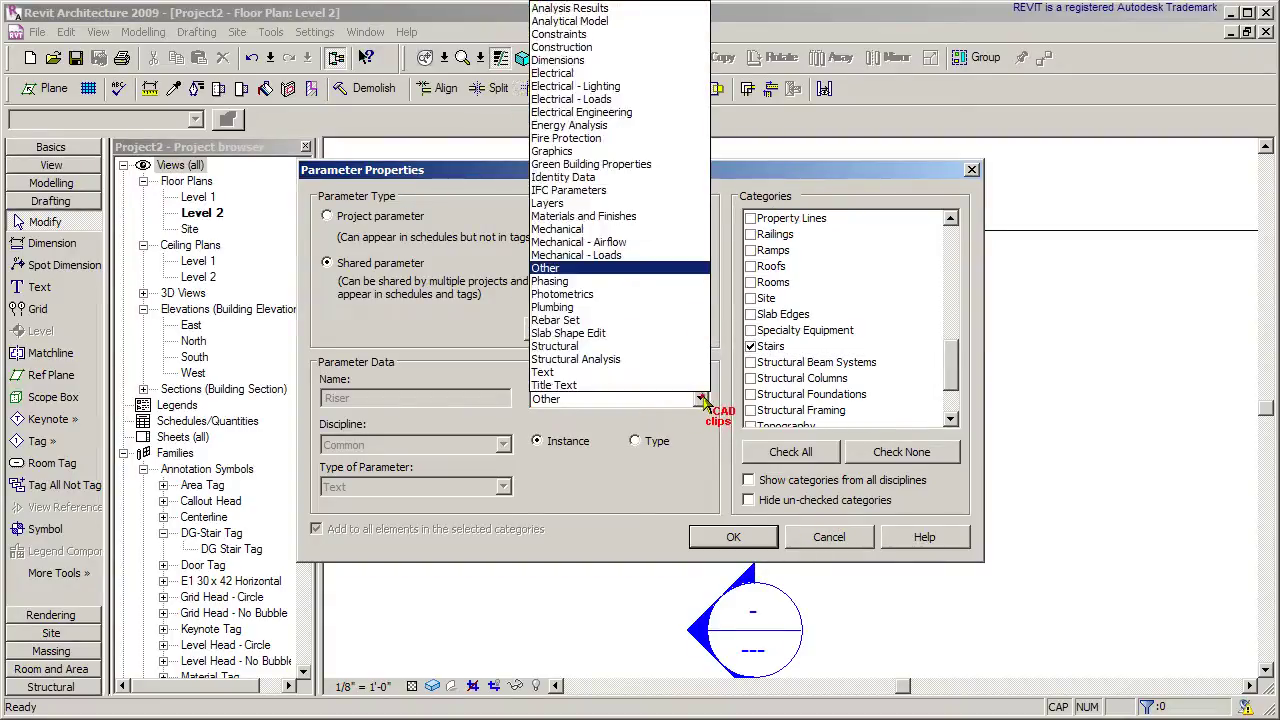
left_click(563, 47)
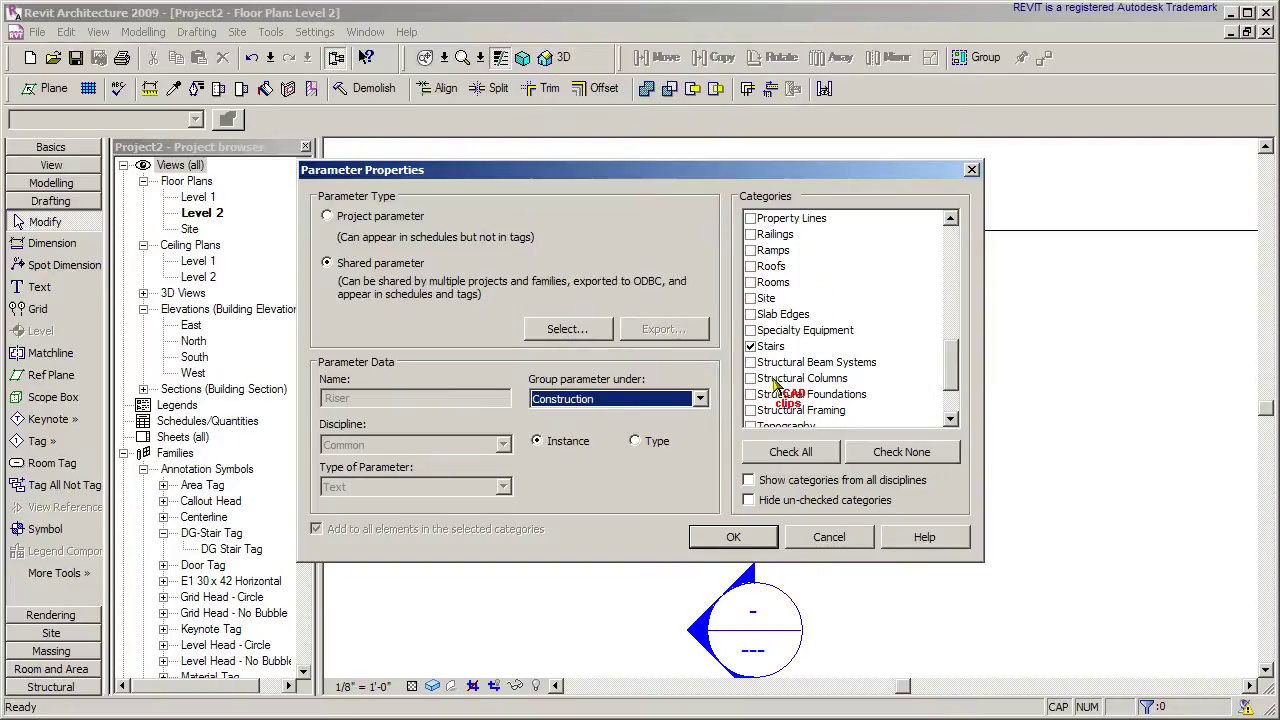
left_click(729, 536)
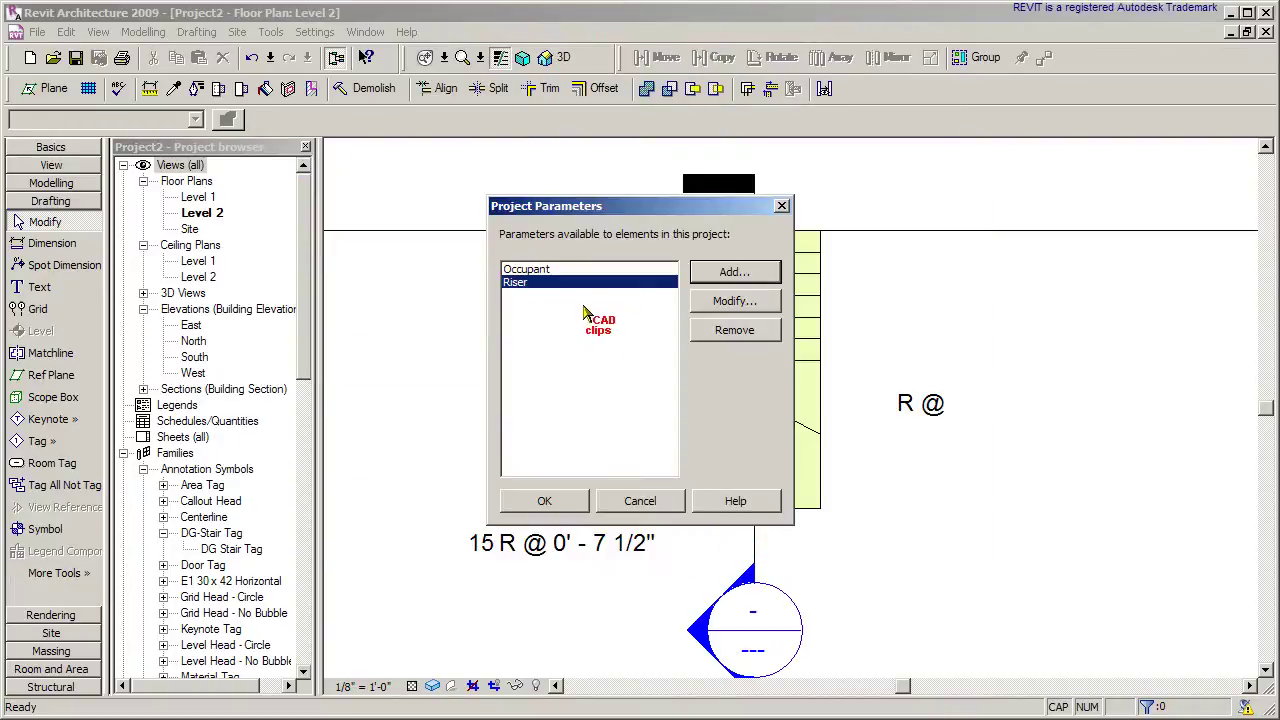
- Start another project parameter using the Risers shared parameter
left_click(725, 272)
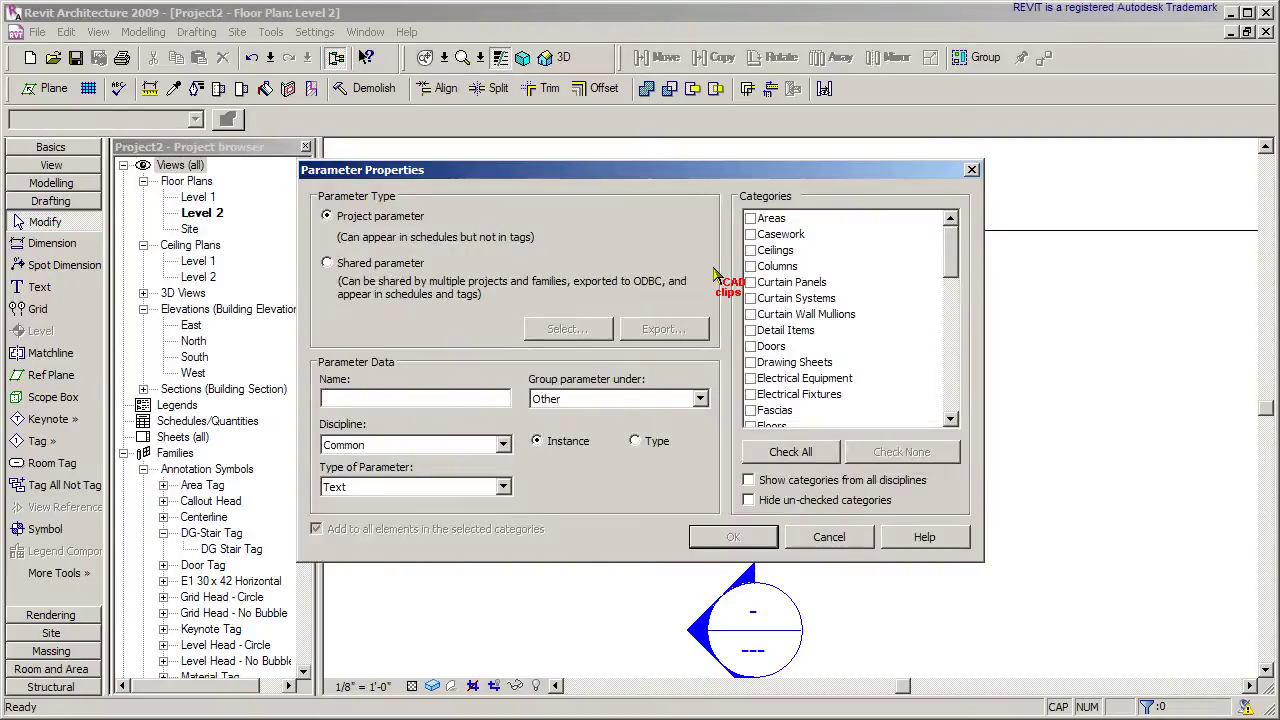
left_click(347, 263)
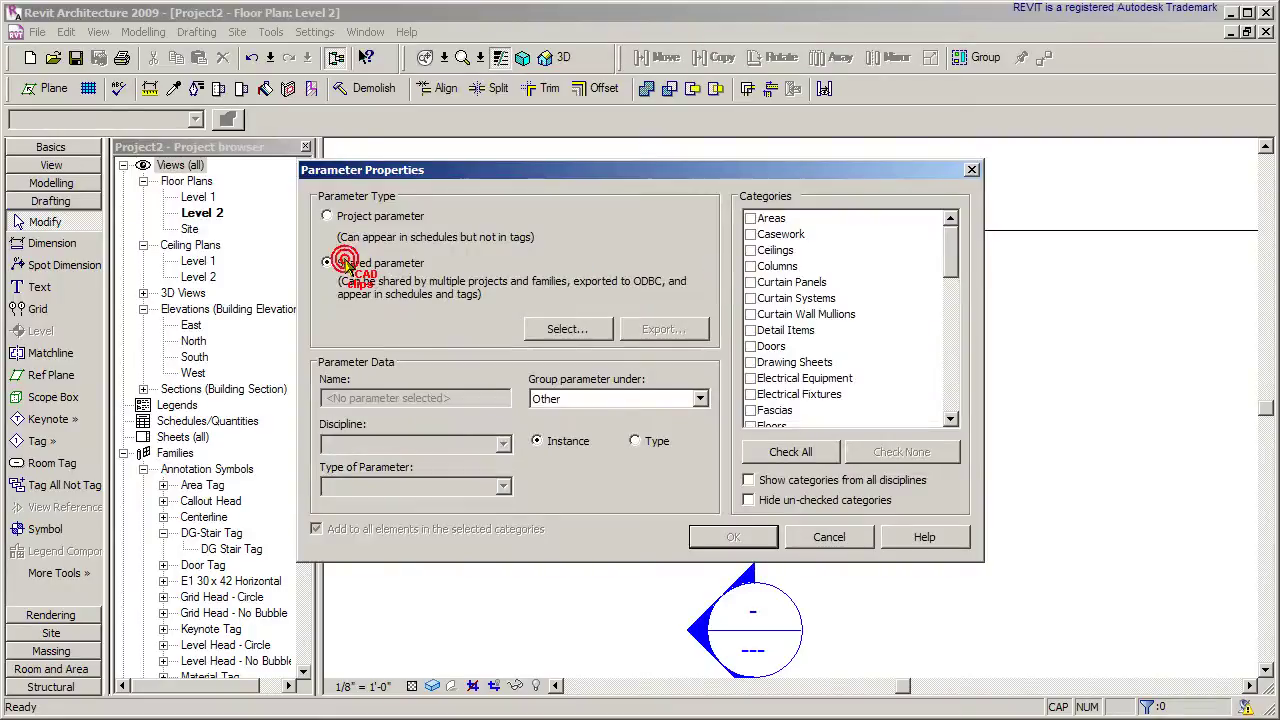
left_click(576, 330)
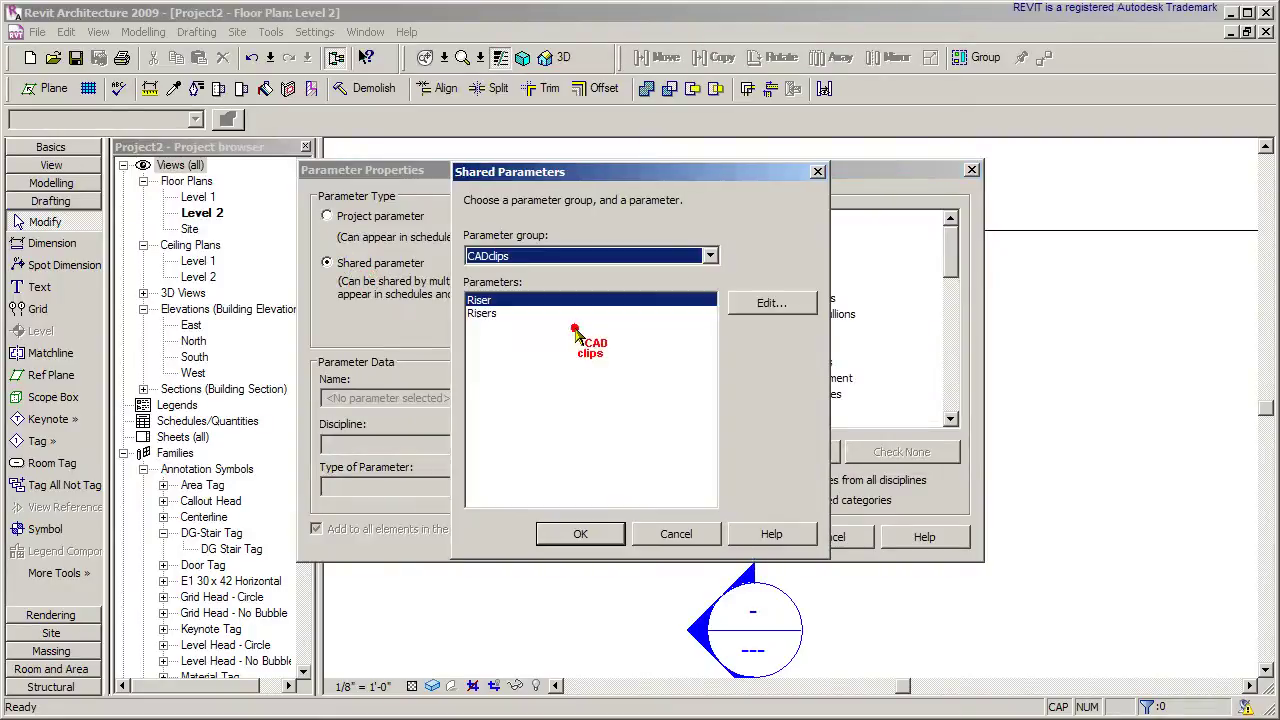
left_click(485, 313)
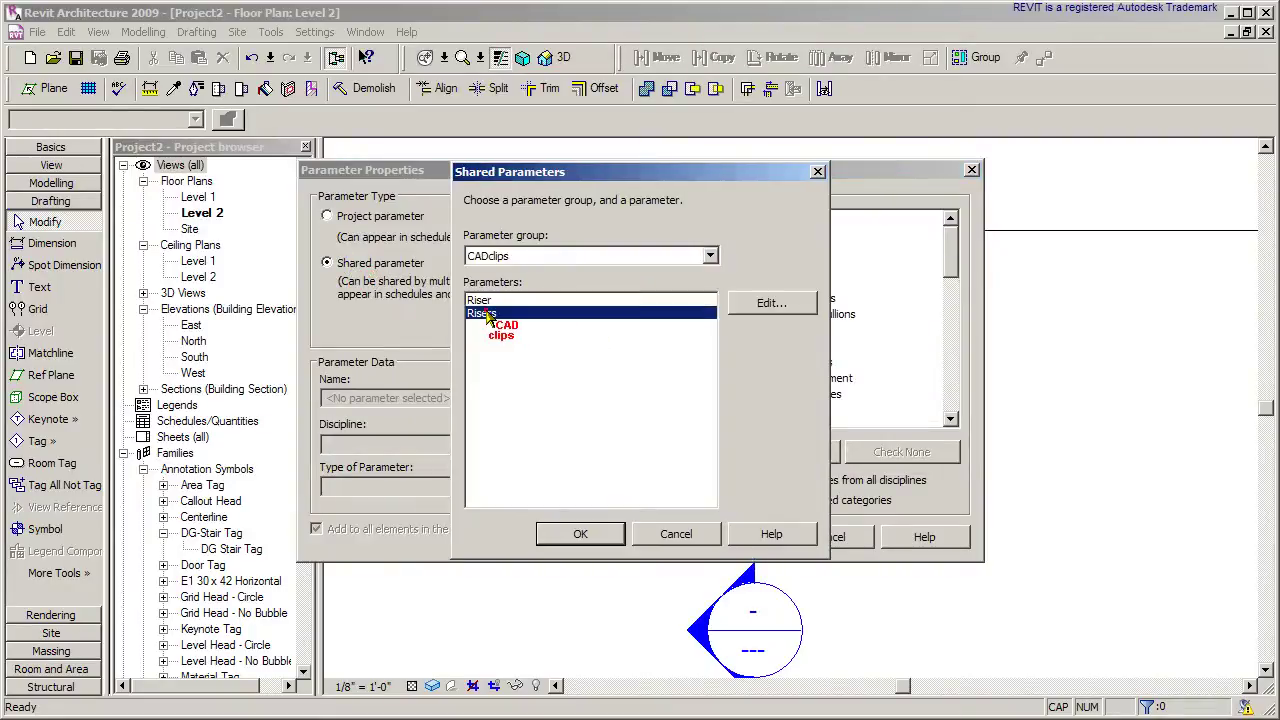
left_click(605, 538)
- Apply Risers to Stairs under Construction, then close the Project Parameters list
left_click_drag(950, 245, 952, 323)
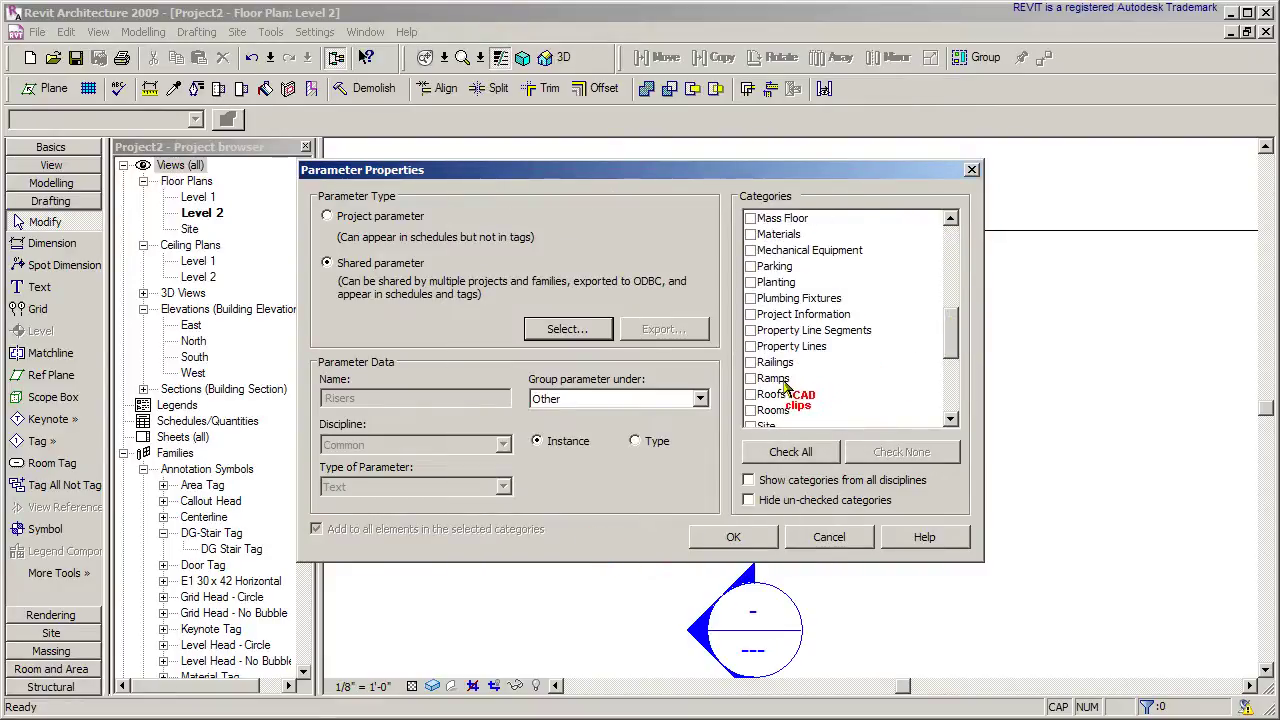
left_click(951, 419)
left_click(951, 419)
left_click(951, 419)
left_click_drag(960, 362, 960, 368)
left_click(751, 363)
left_click(600, 399)
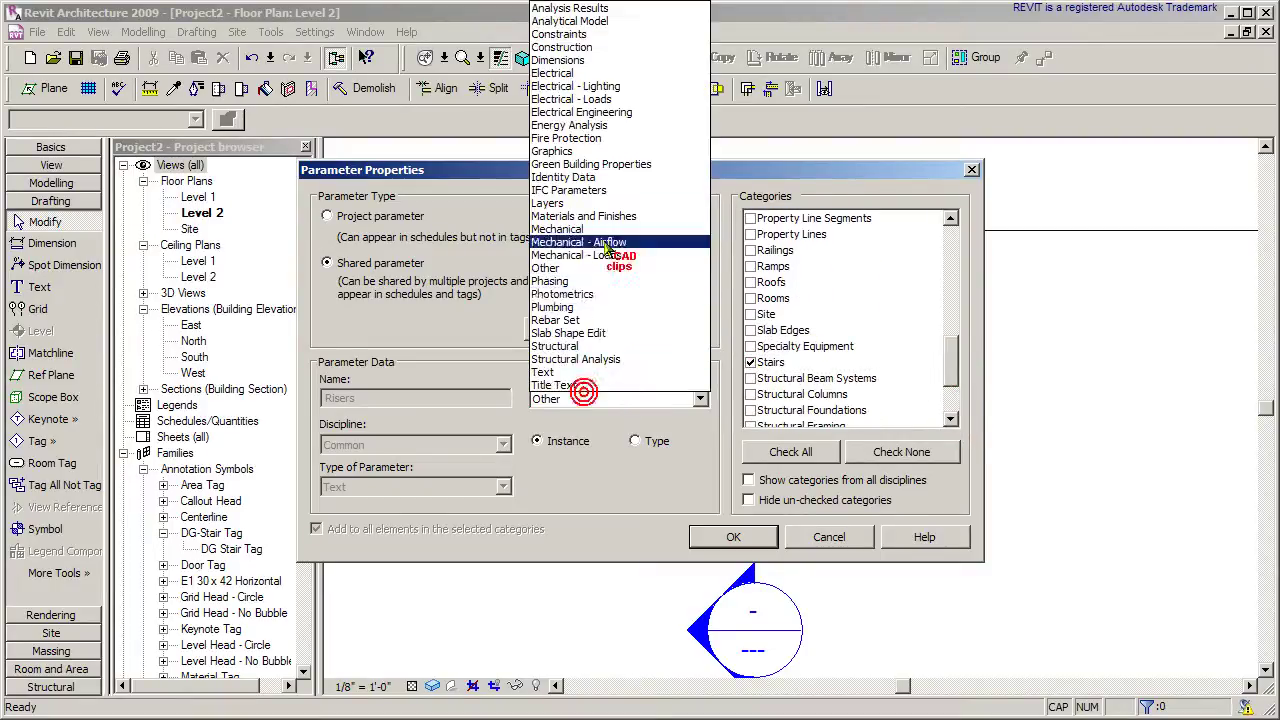
left_click(578, 50)
left_click(742, 535)
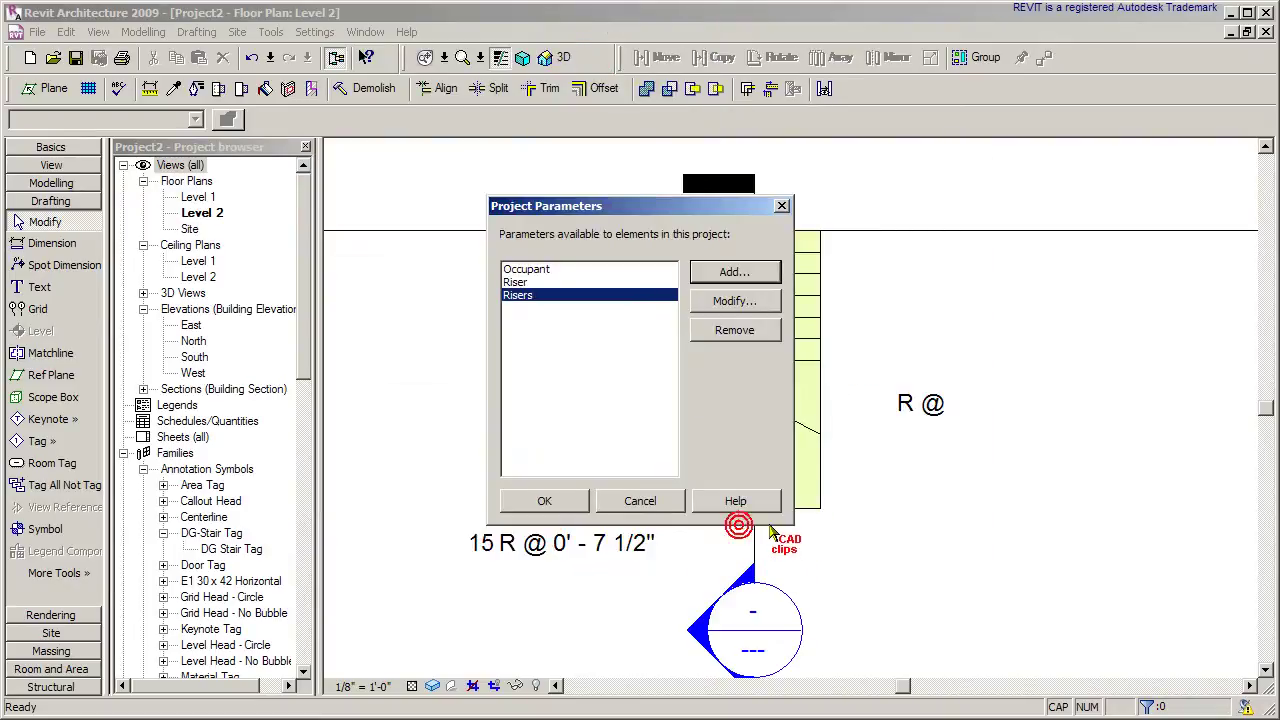
left_click(552, 505)
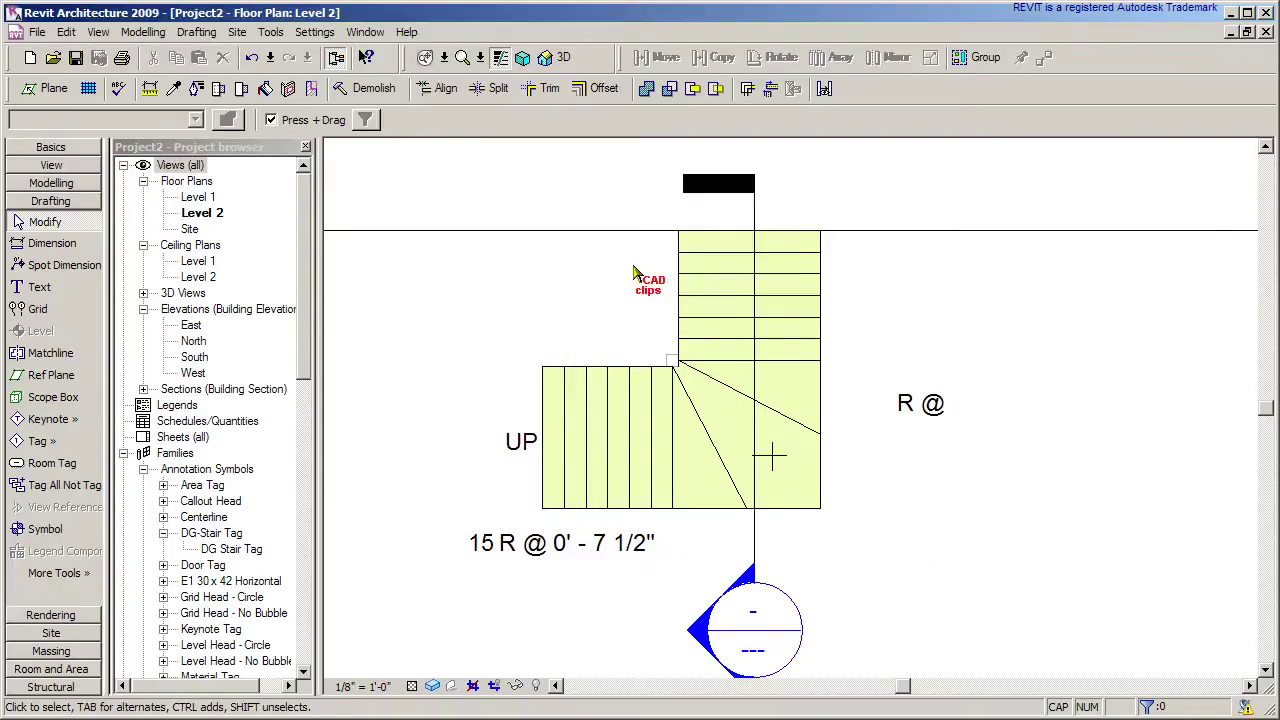
- Set the winder stair's Risers to 16 and Riser to 7 1/2" in its instance properties
left_click(316, 32)
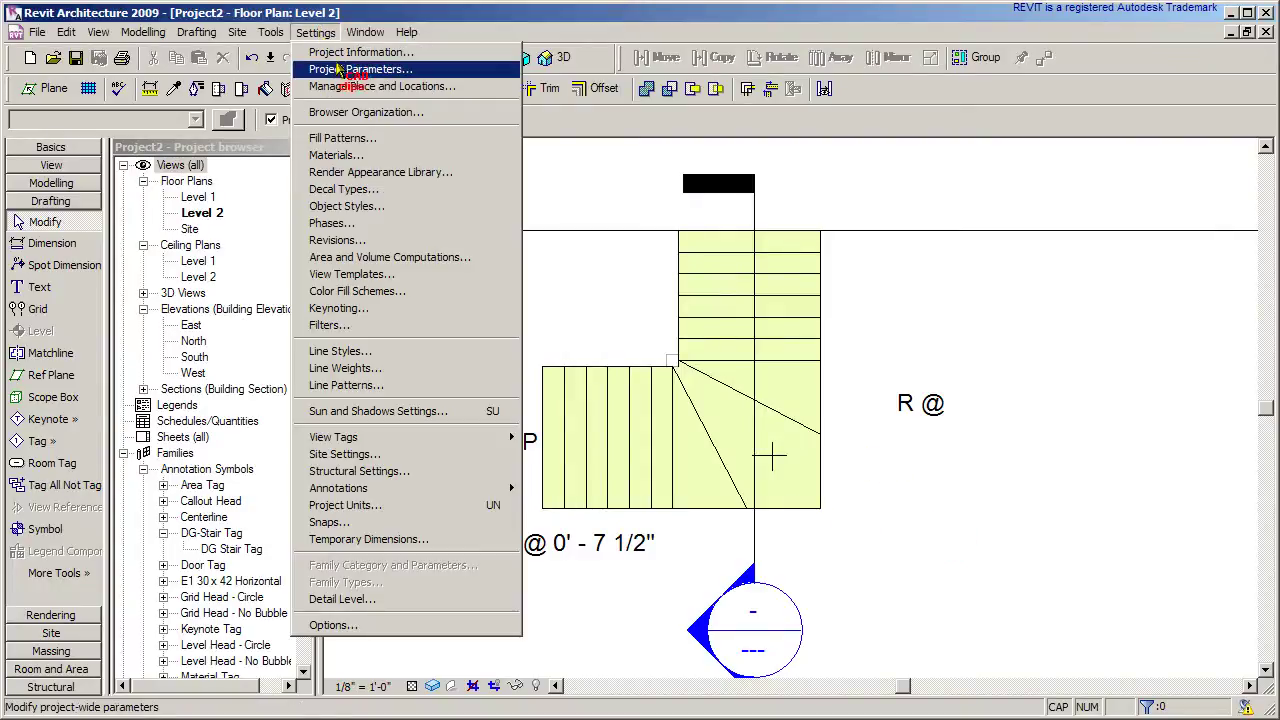
left_click(548, 176)
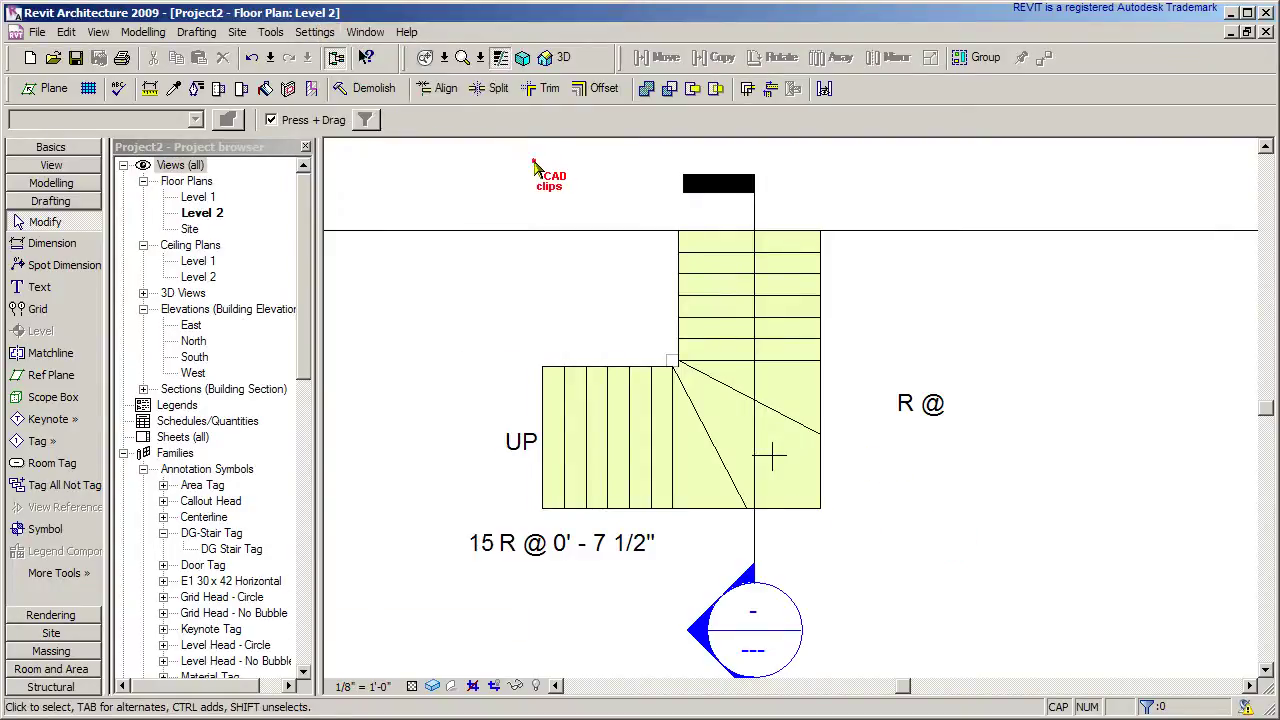
left_click(576, 357)
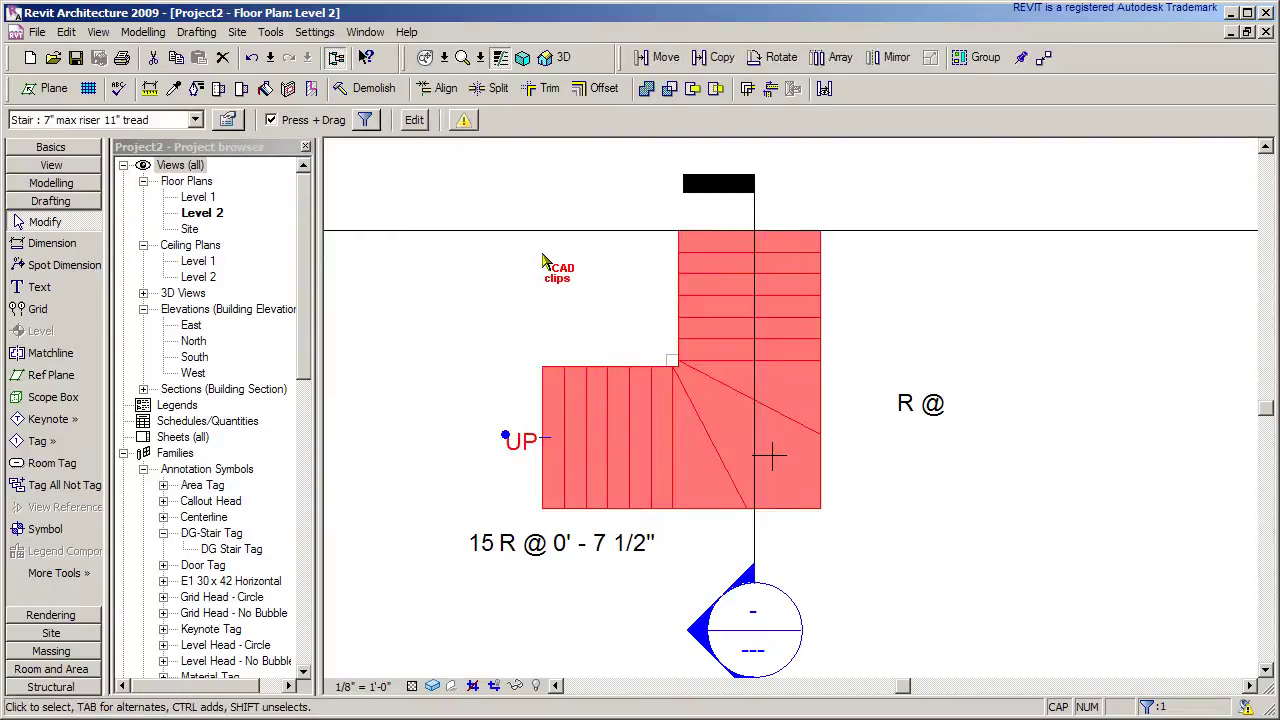
left_click(228, 119)
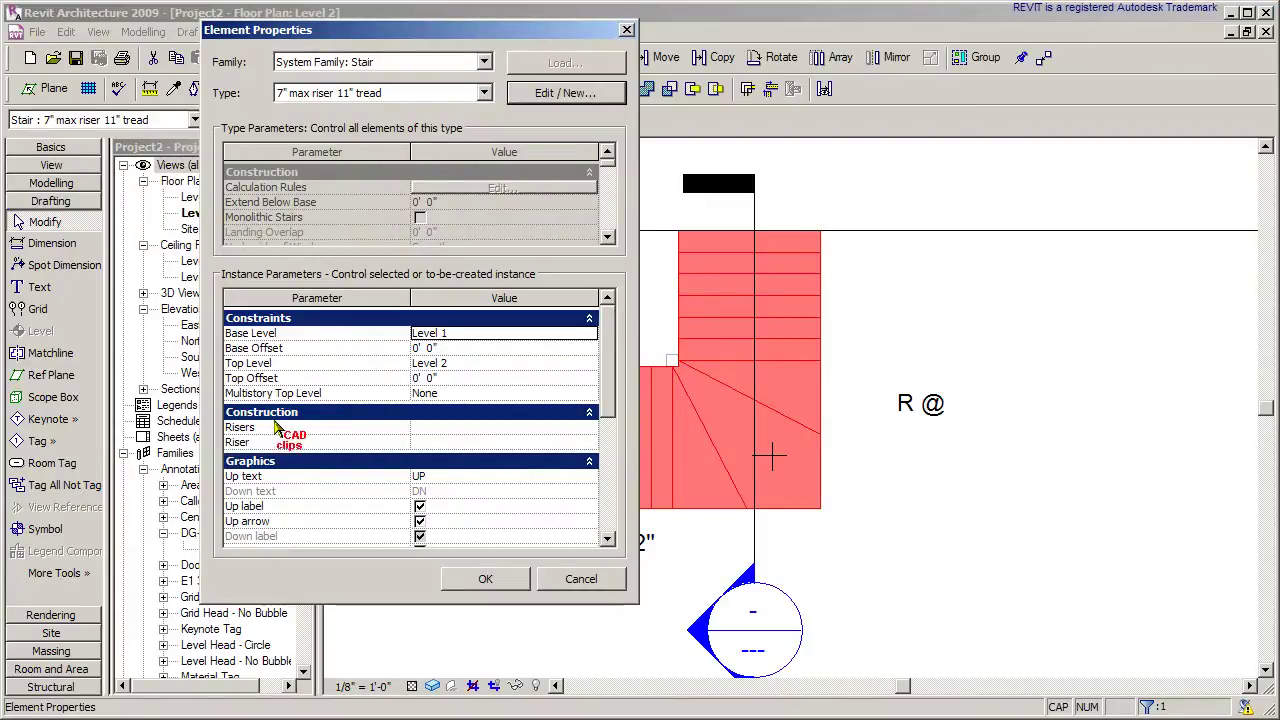
left_click(451, 429)
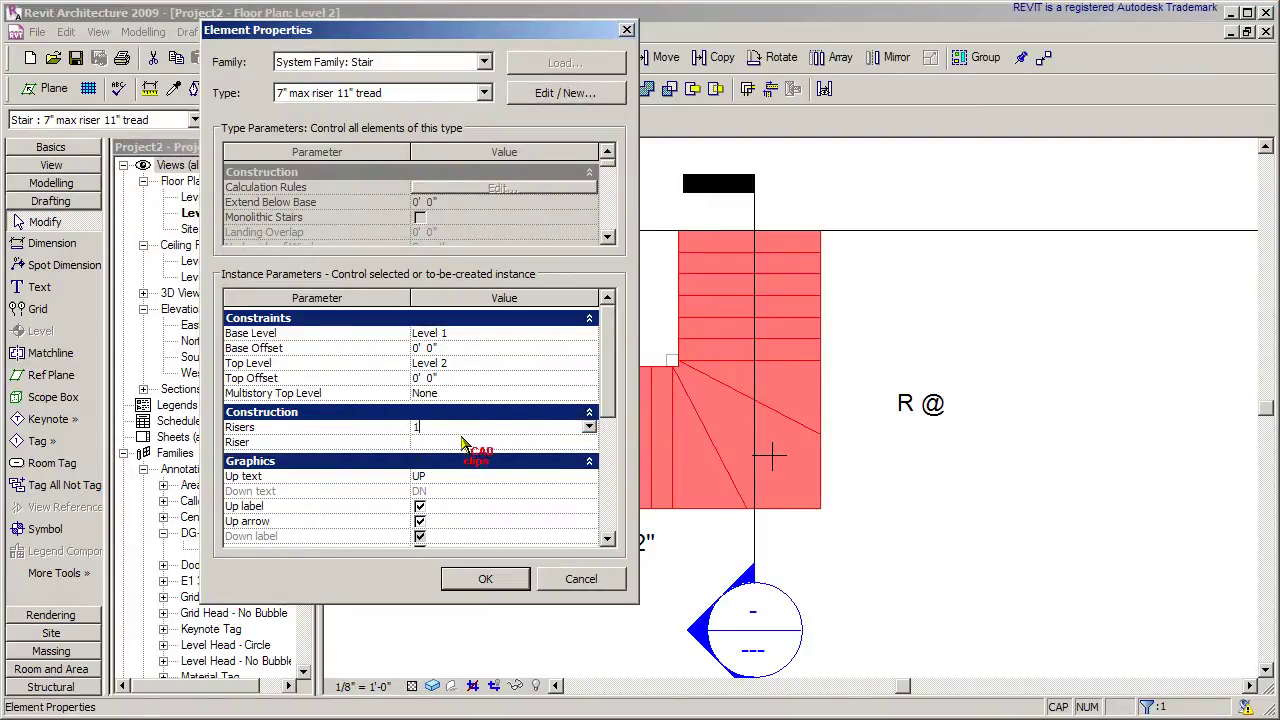
key("Return")
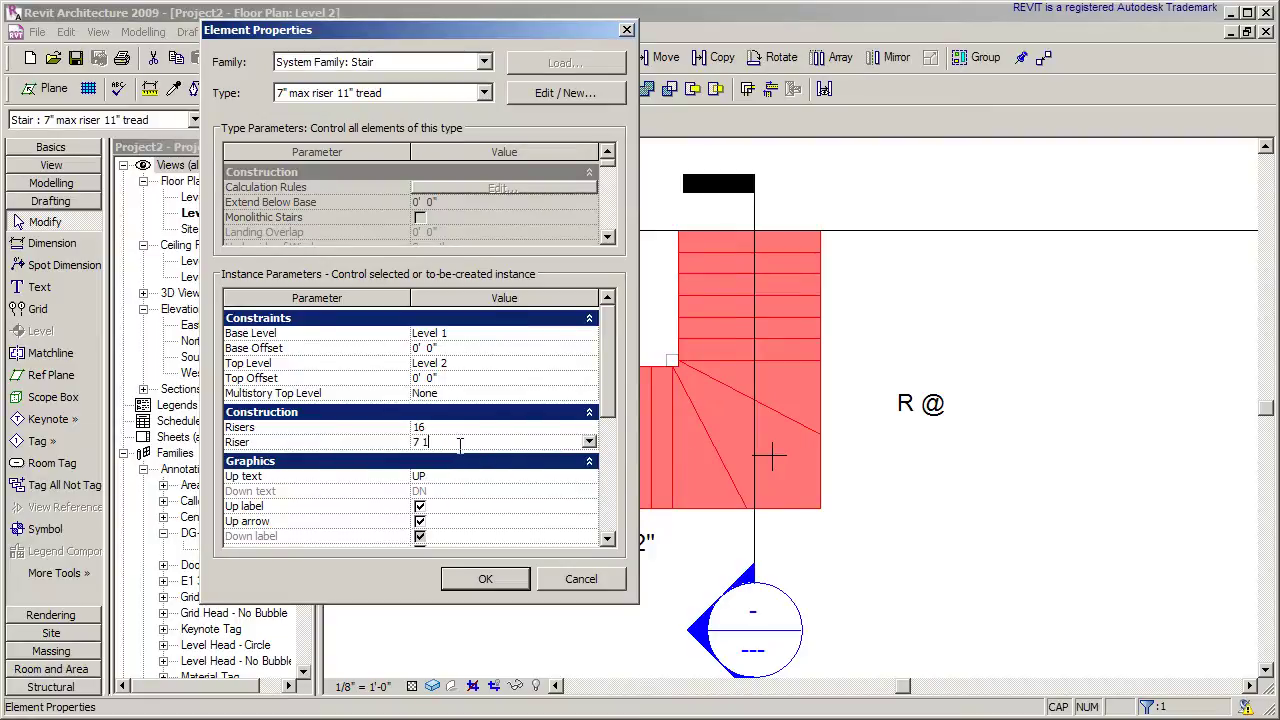
left_click(488, 581)
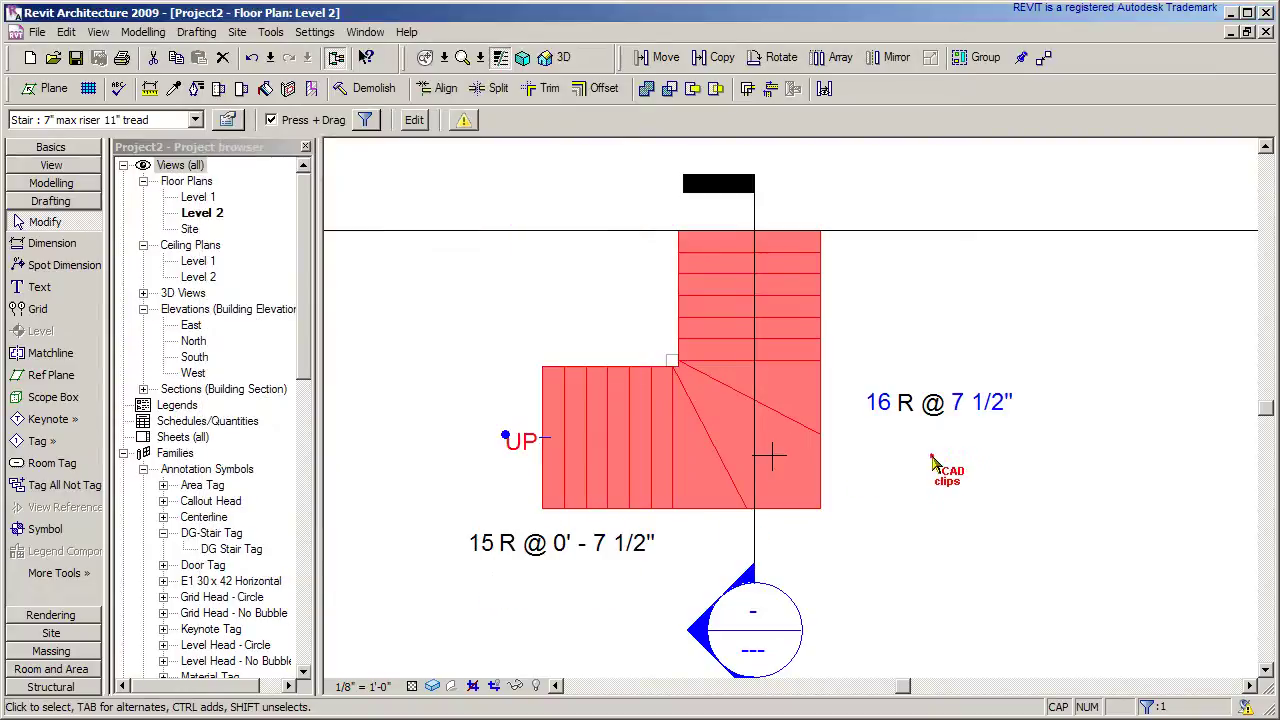
left_click(940, 408)
left_click(1085, 305)
left_click(545, 548)
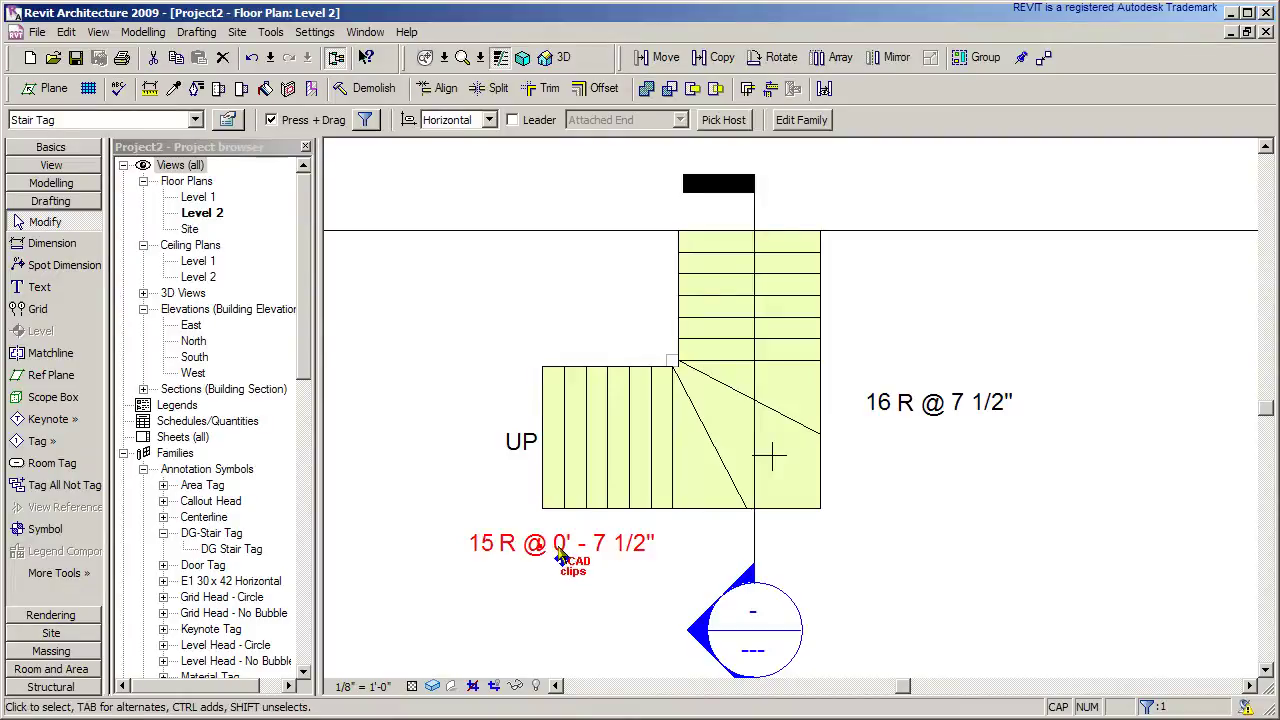
left_click(740, 565)
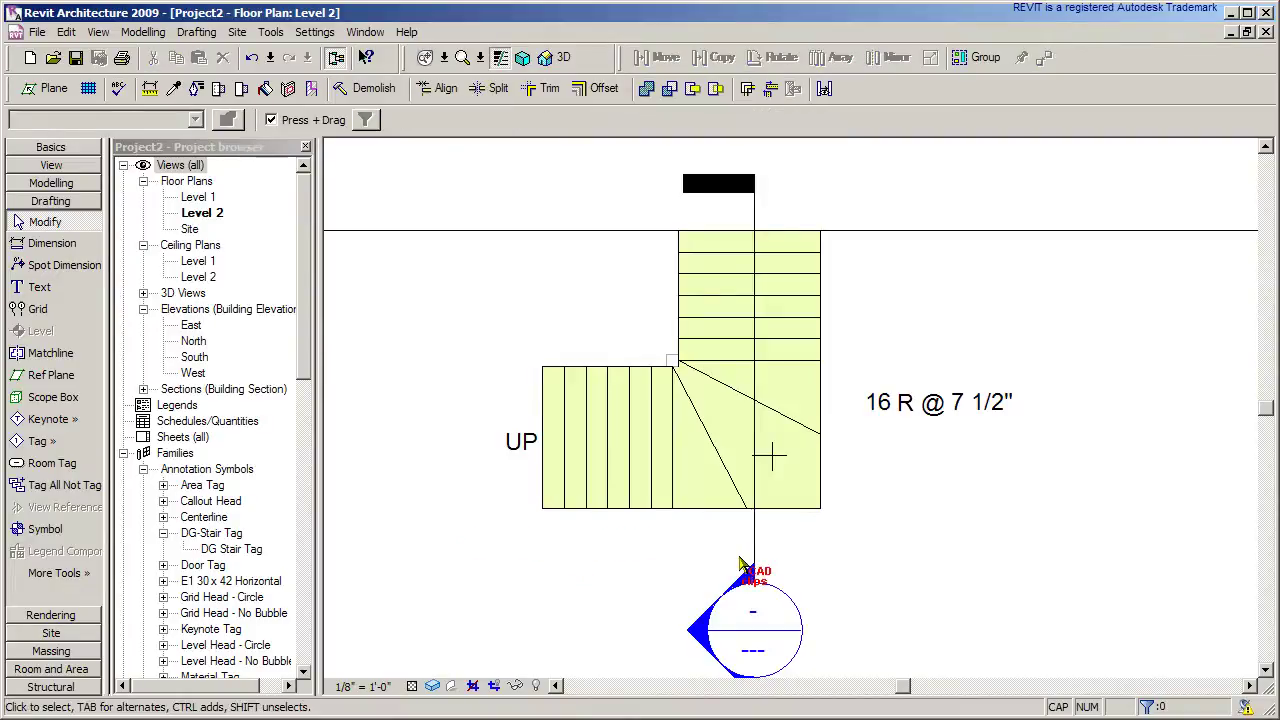
left_click(938, 404)
left_click(838, 336)
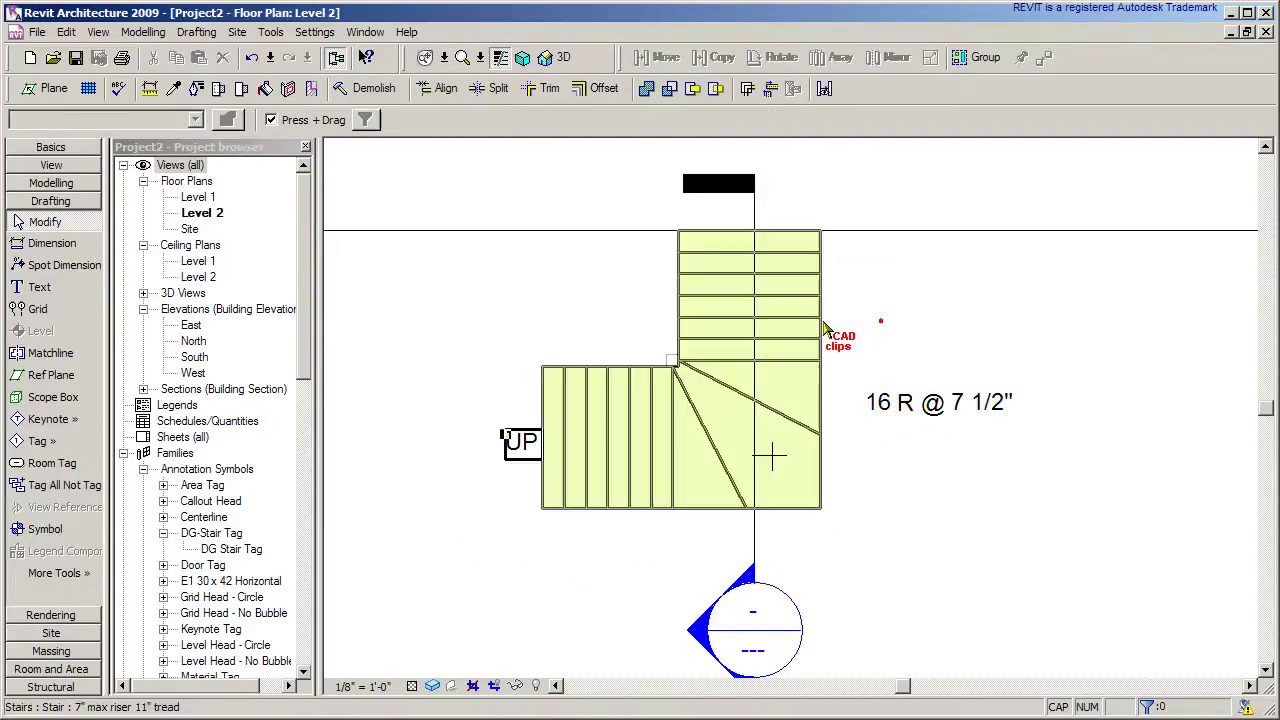
left_click(677, 360)
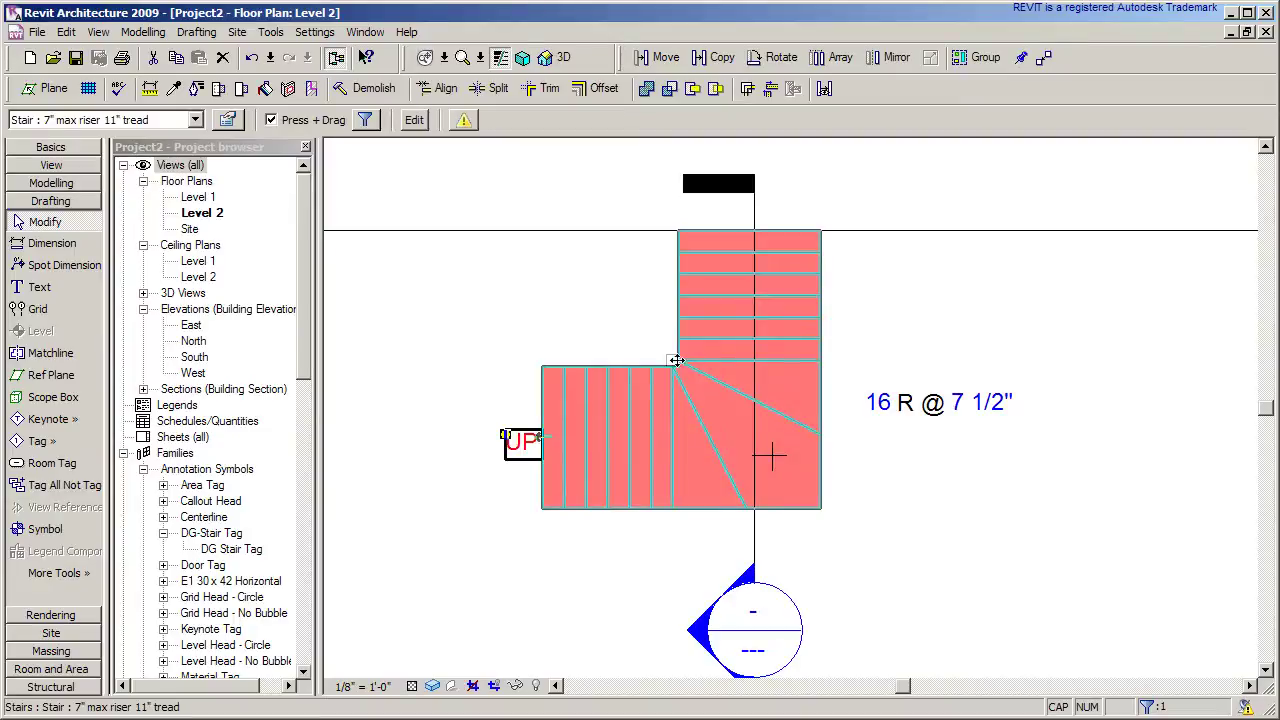
left_click(228, 119)
scroll(615, 343, "down", 3)
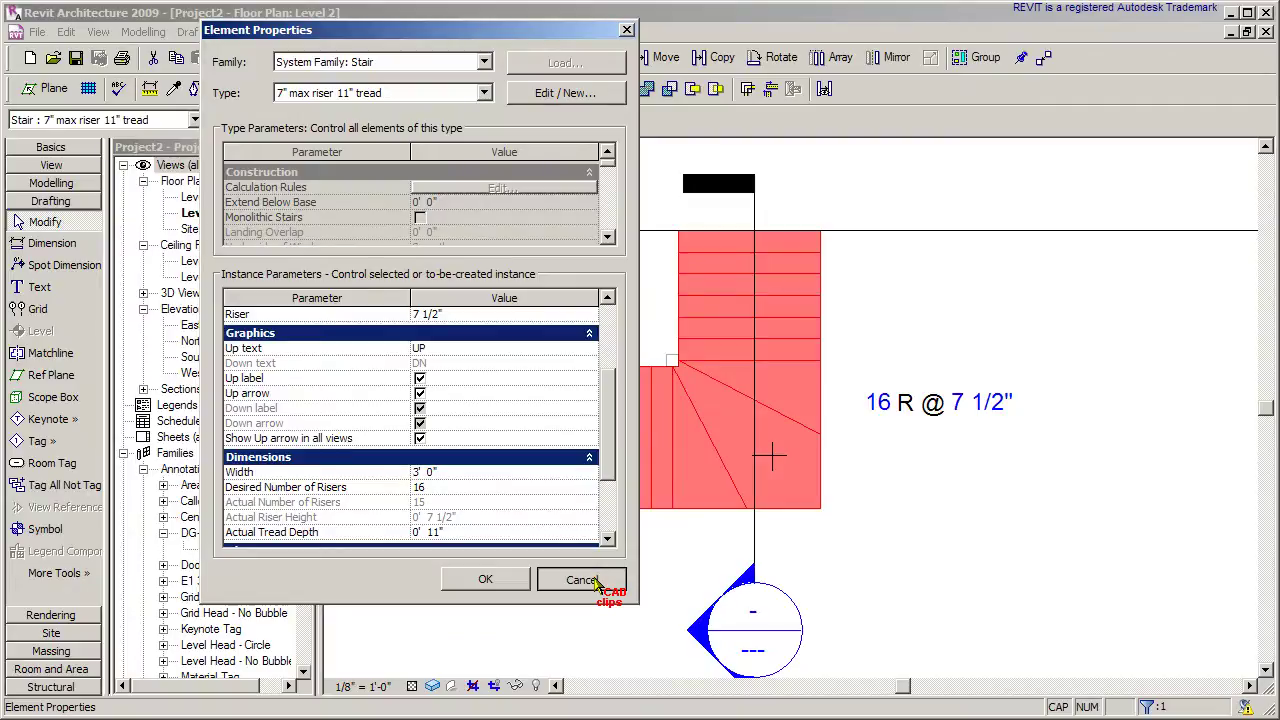
left_click(585, 580)
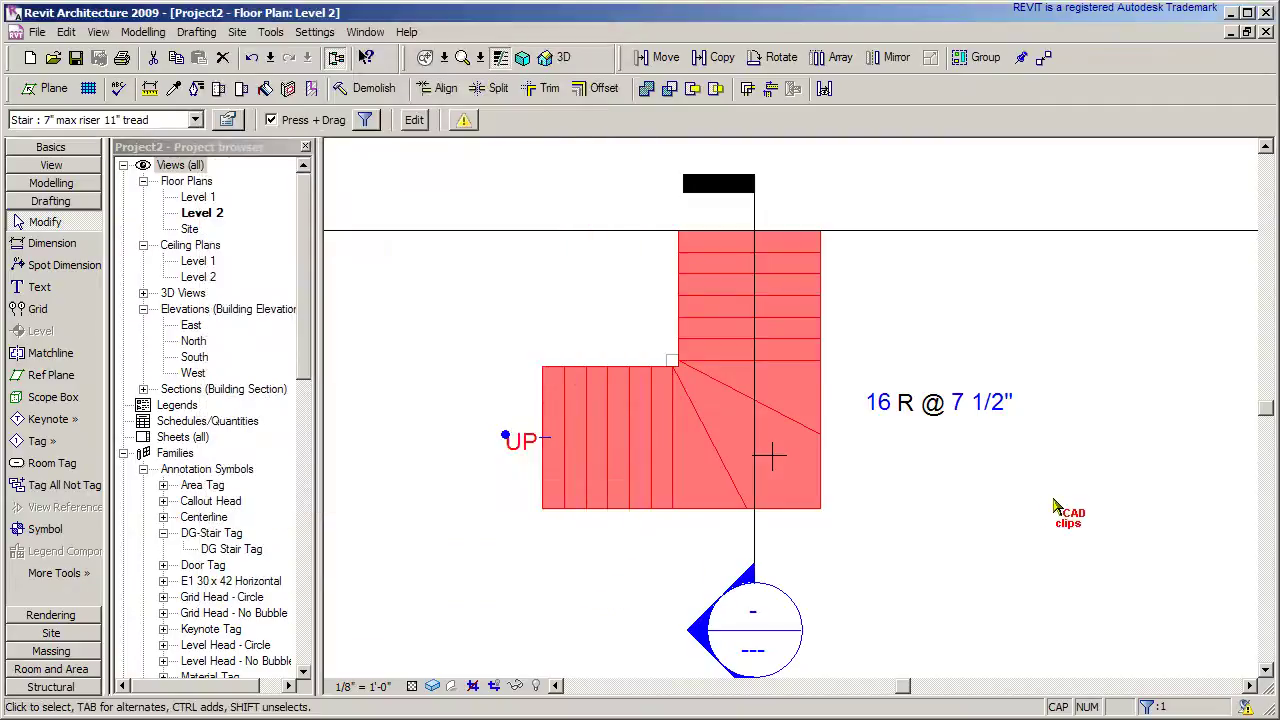
- Turn on a leader for the 16 R @ 7 1/2" tag and move it slightly lower beside the stair
left_click(905, 510)
left_click(937, 410)
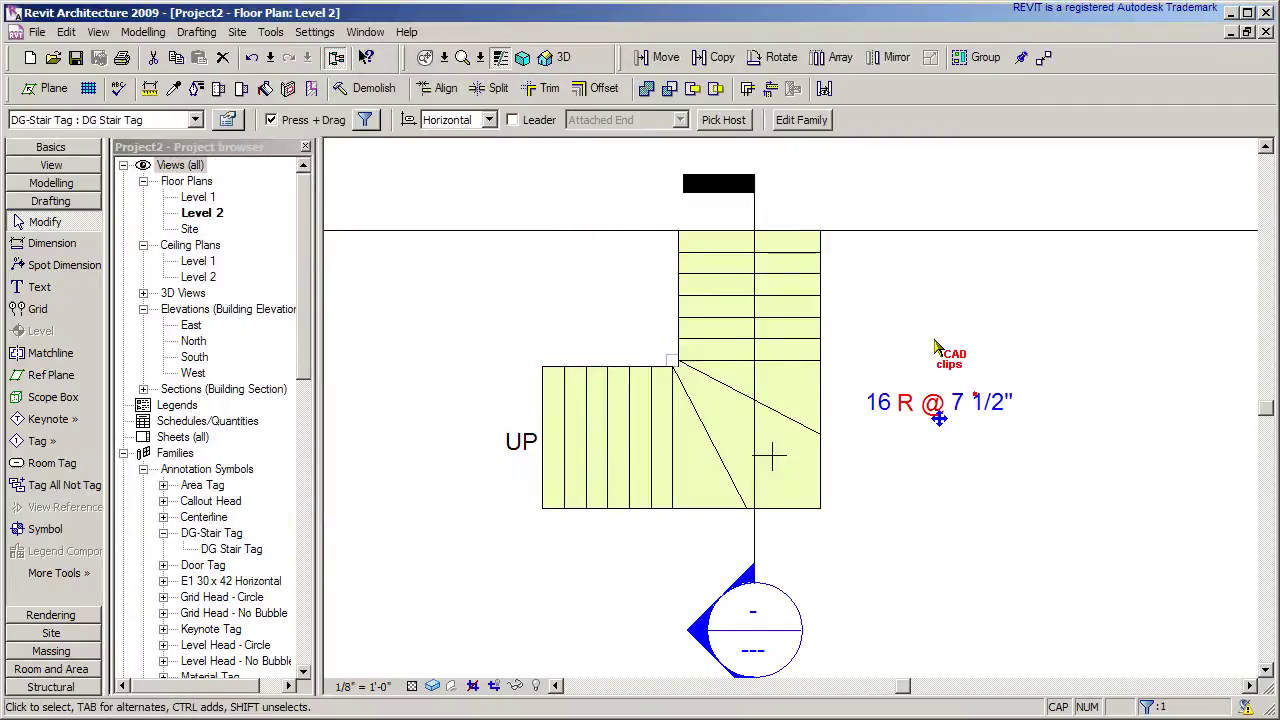
left_click(512, 120)
left_click_drag(938, 425, 945, 470)
left_click(909, 303)
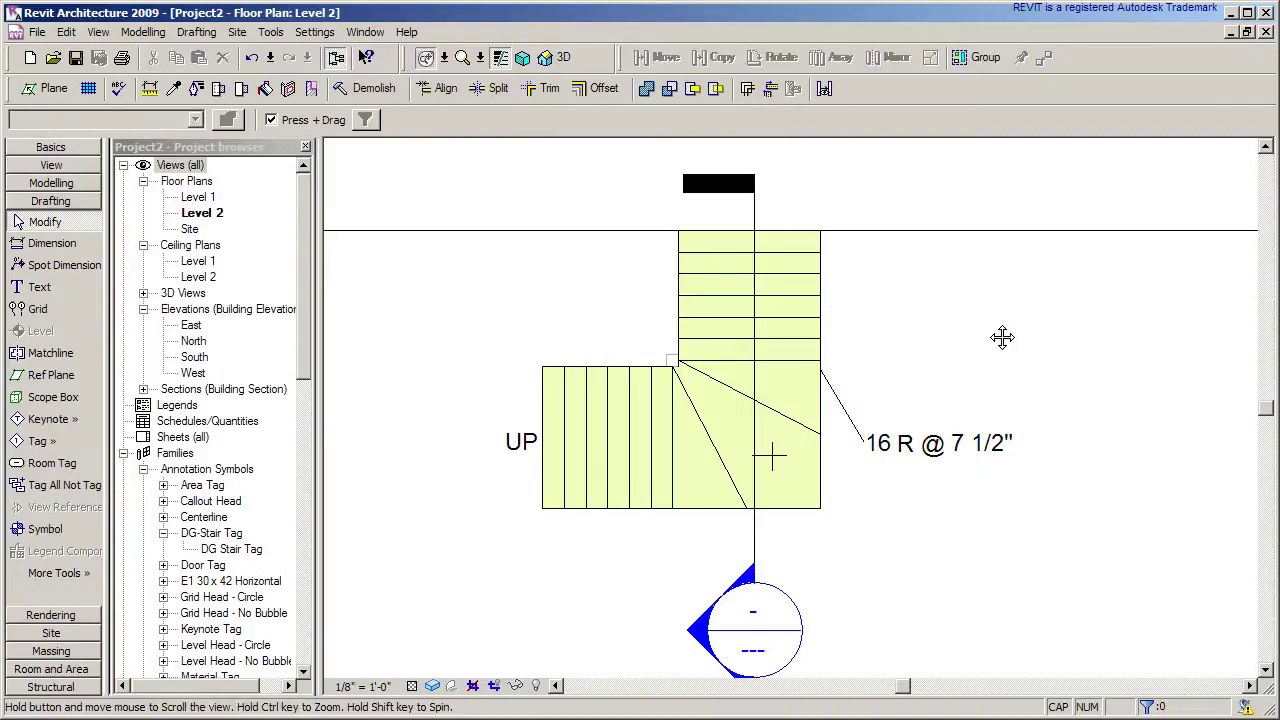
left_click(962, 462)
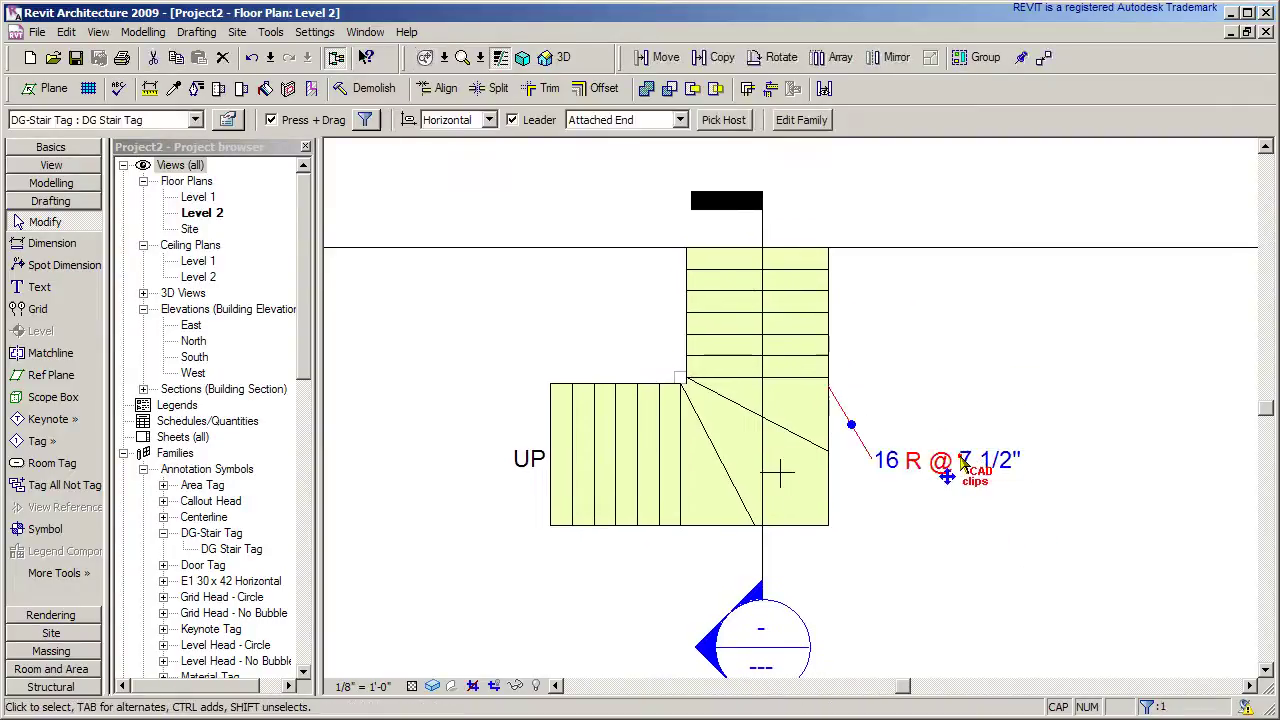
left_click(978, 364)
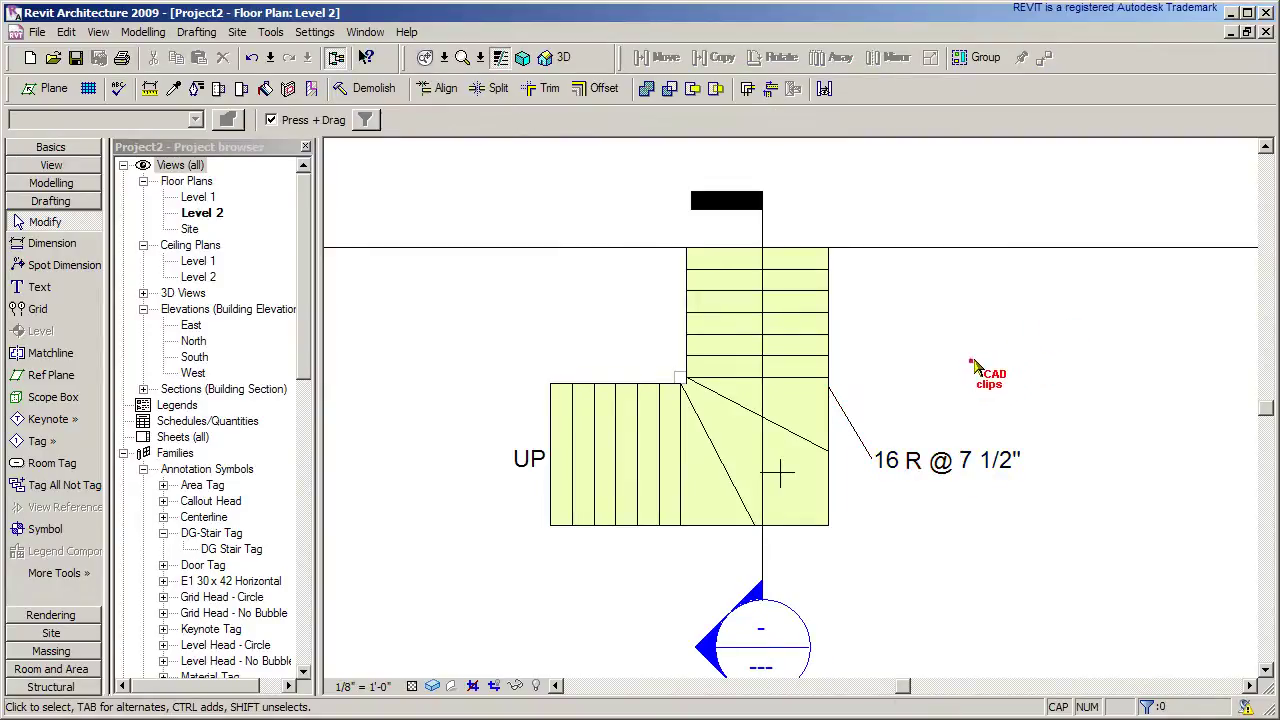